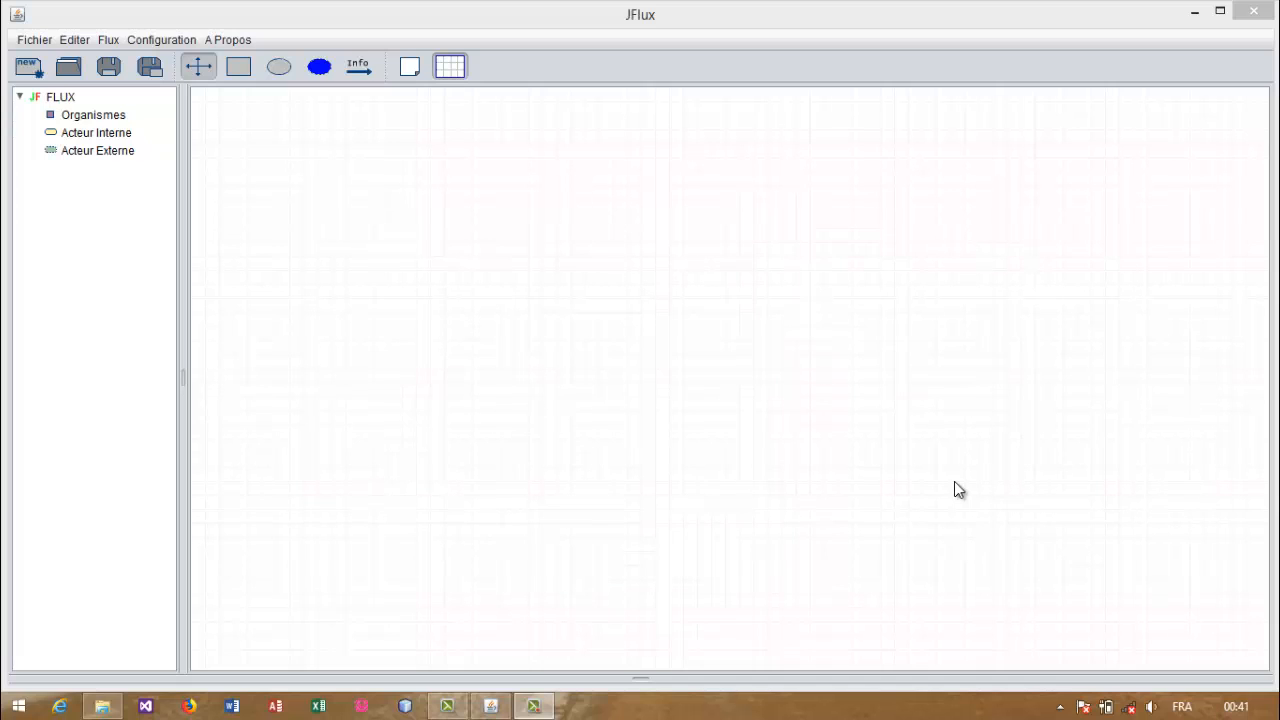
- Try to place an internal actor on the empty canvas
left_click(280, 69)
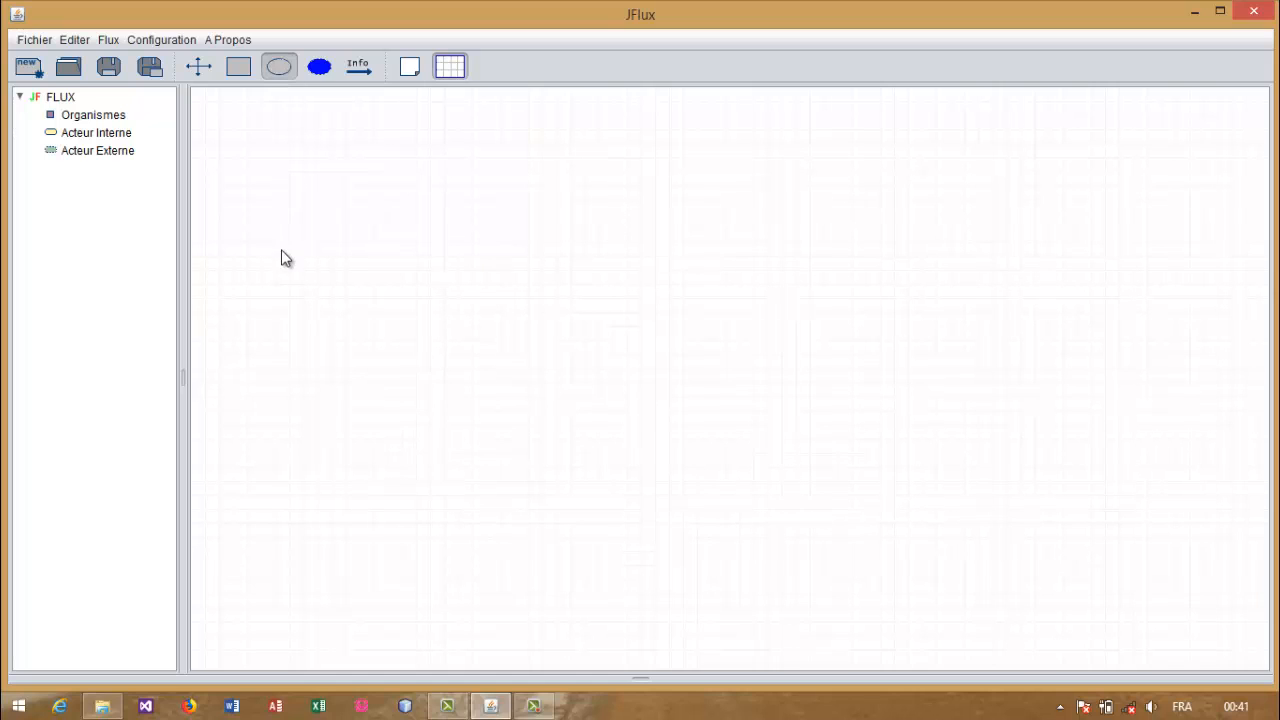
left_click(284, 280)
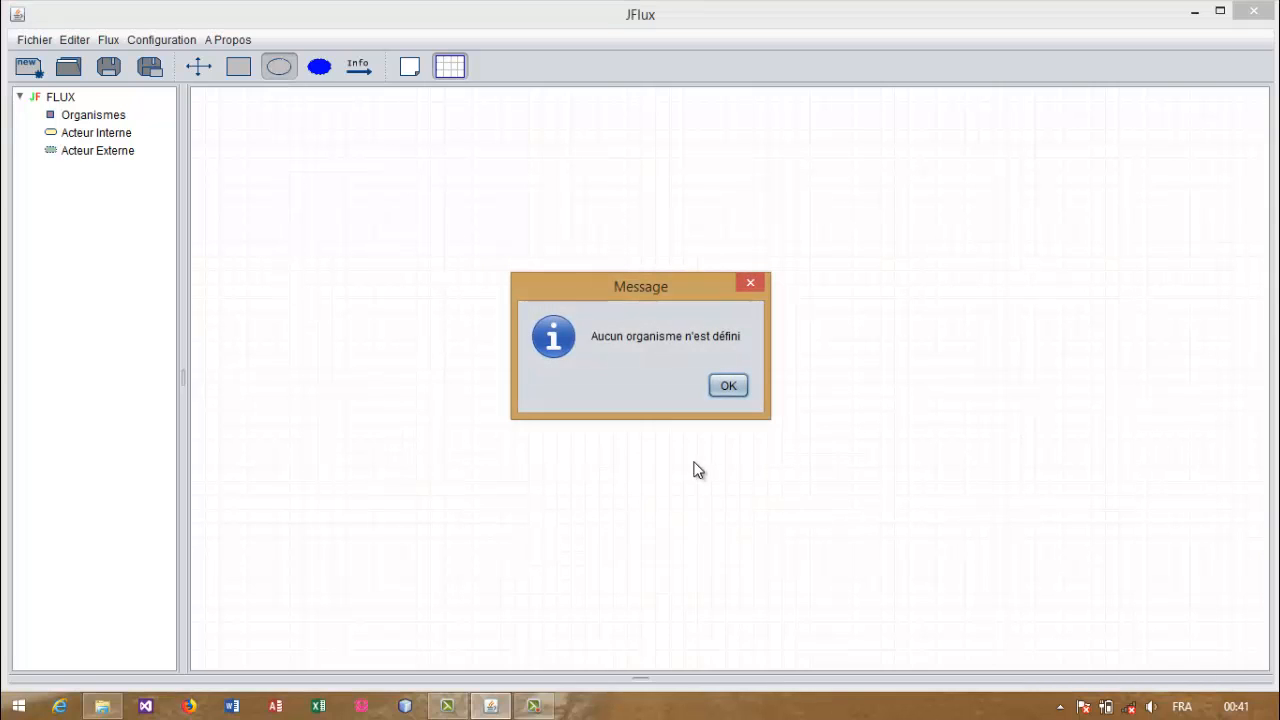
left_click(738, 391)
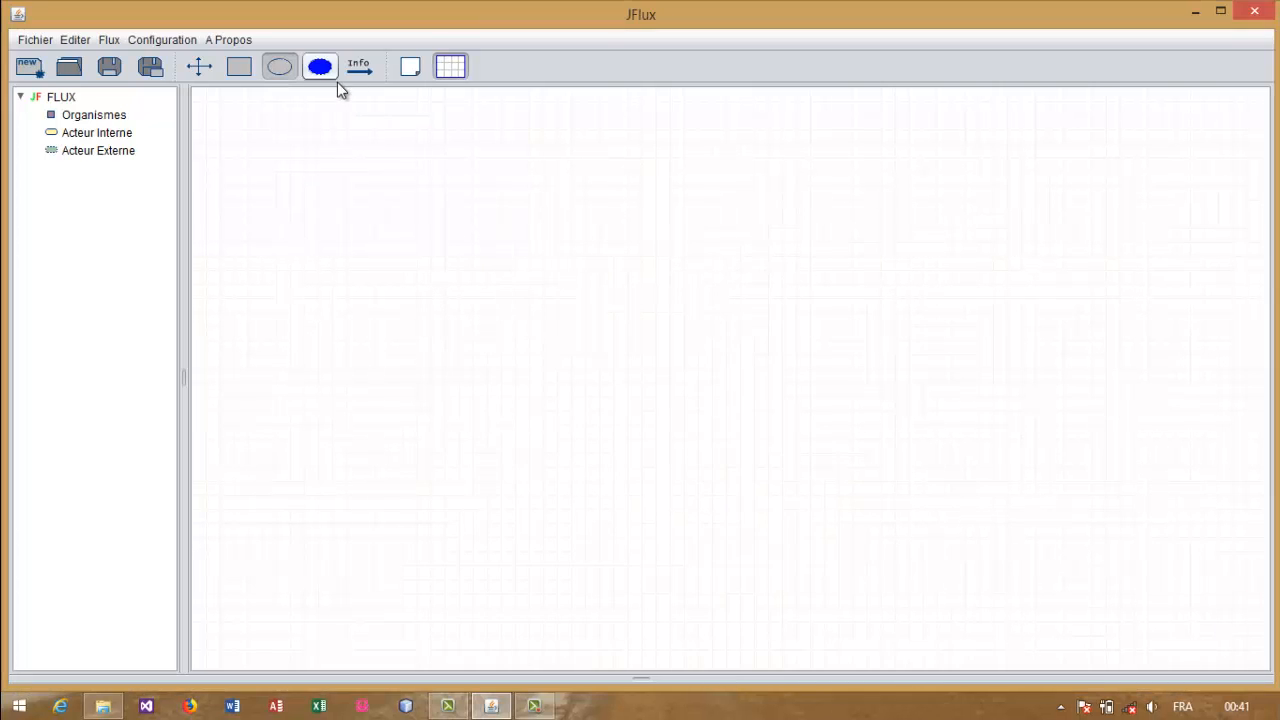
left_click(199, 55)
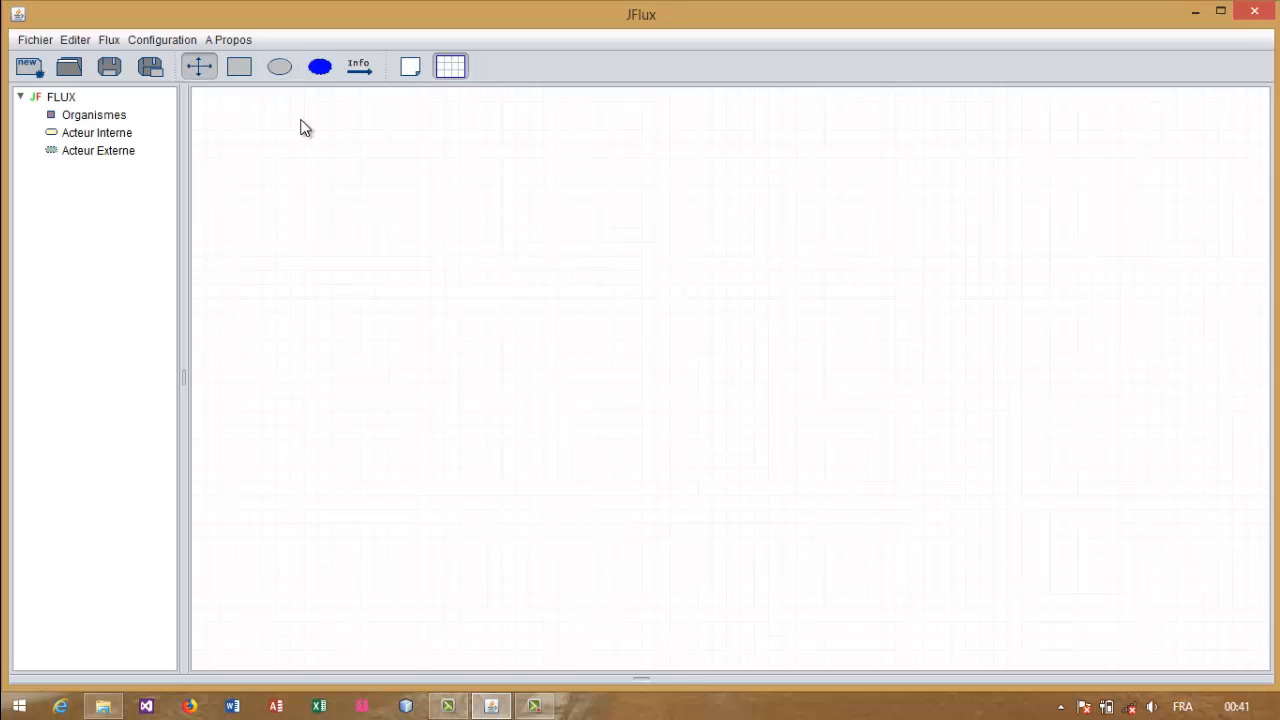
left_click(283, 78)
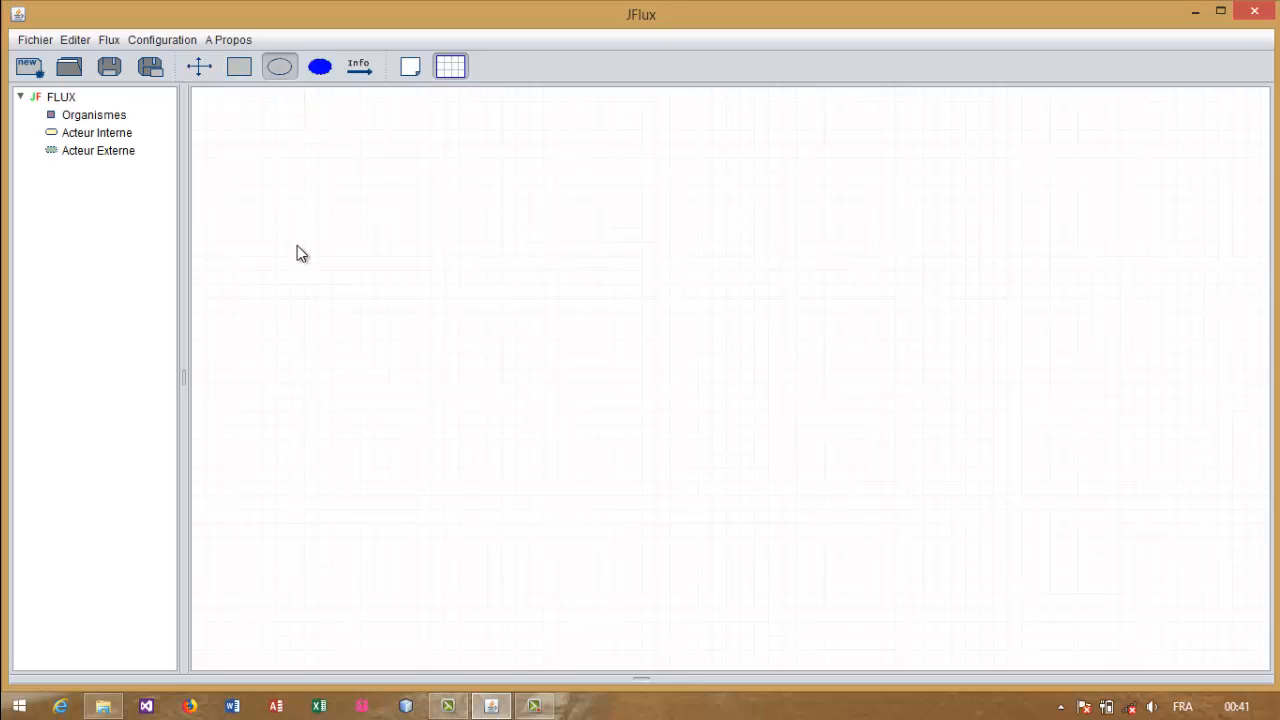
left_click(297, 248)
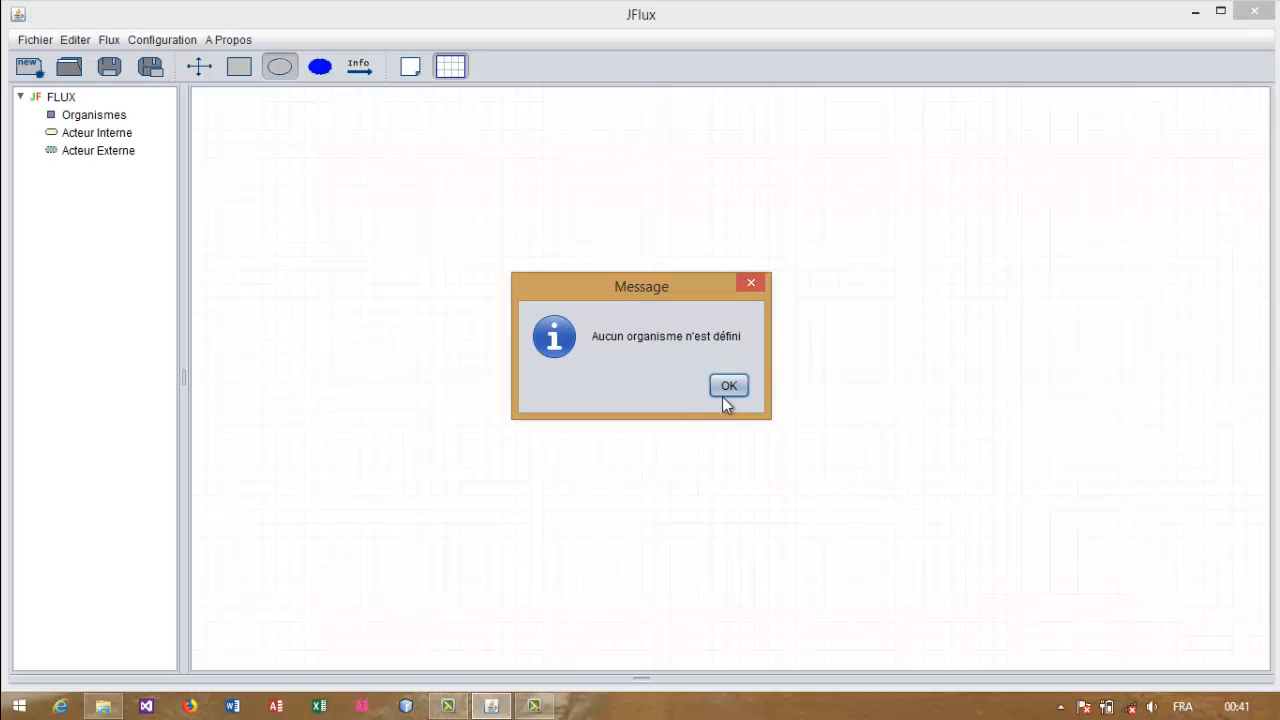
left_click(729, 386)
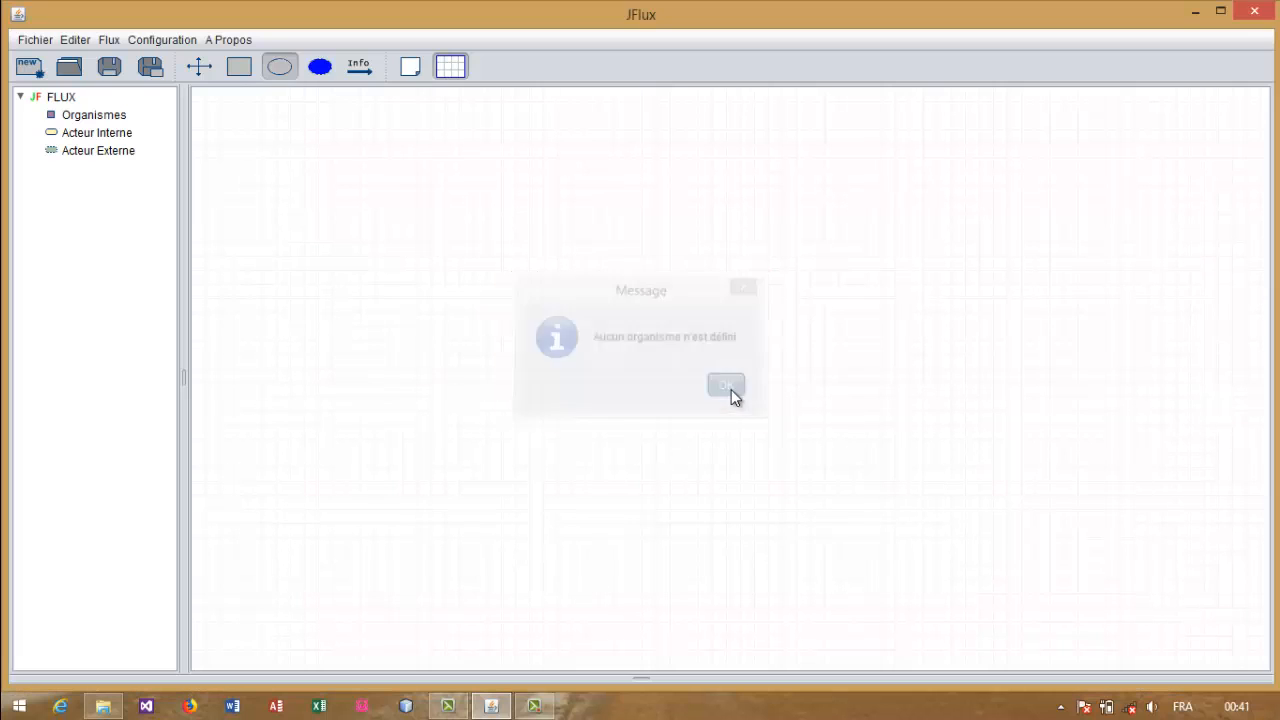
left_click(197, 62)
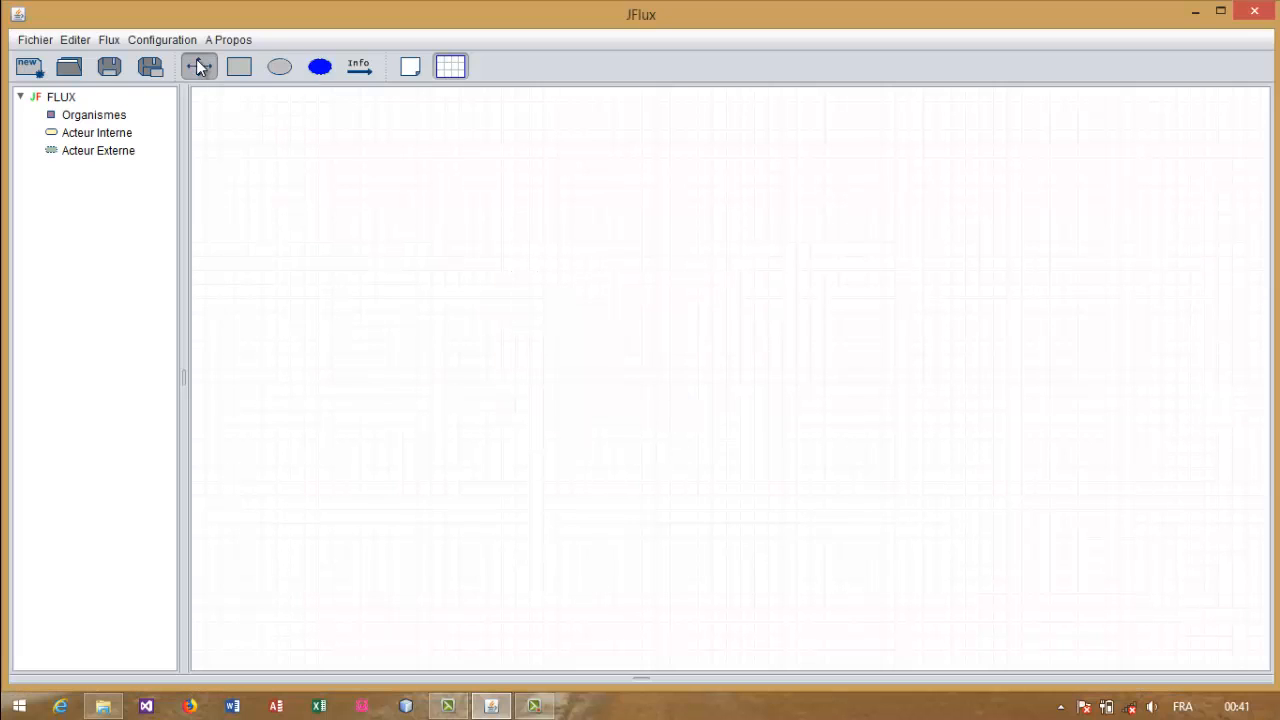
- Place an external actor on the canvas, then add a large organism around it with the actor in its upper part
left_click(328, 67)
left_click(583, 276)
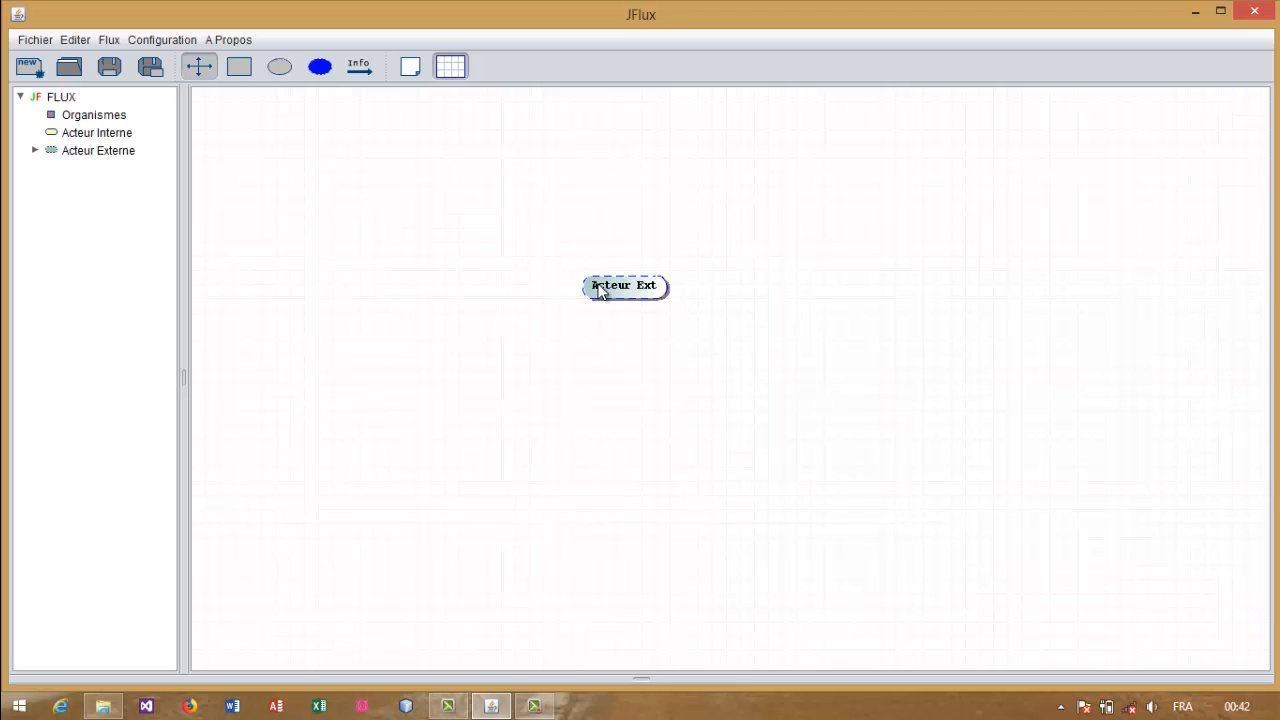
left_click(240, 67)
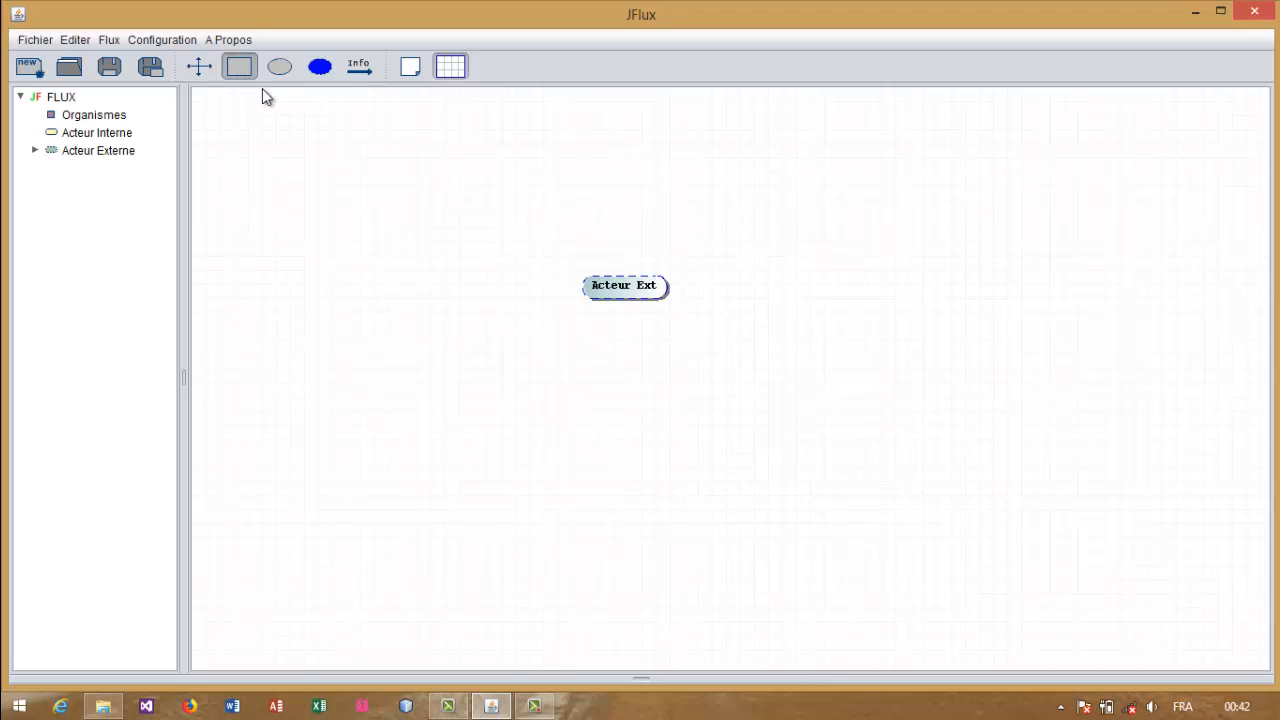
left_click(507, 270)
left_click_drag(671, 382, 645, 271)
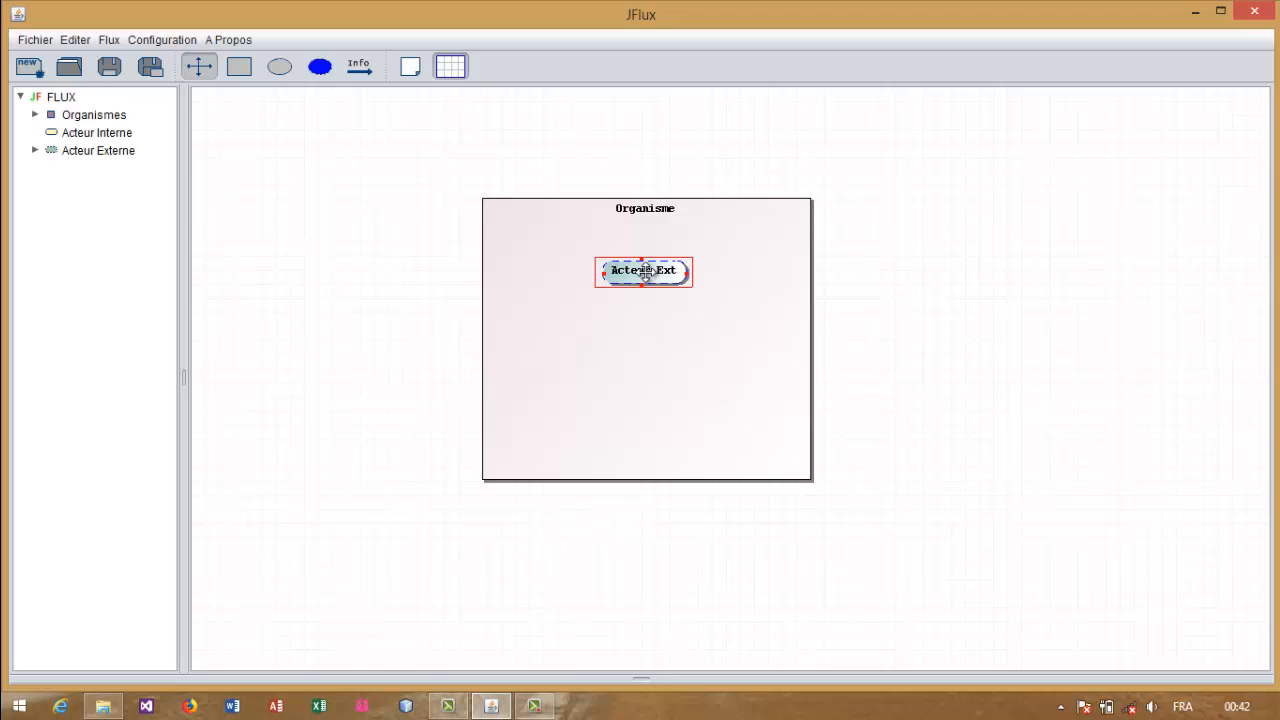
- Add a second external actor outside the organism, to its left
left_click(320, 70)
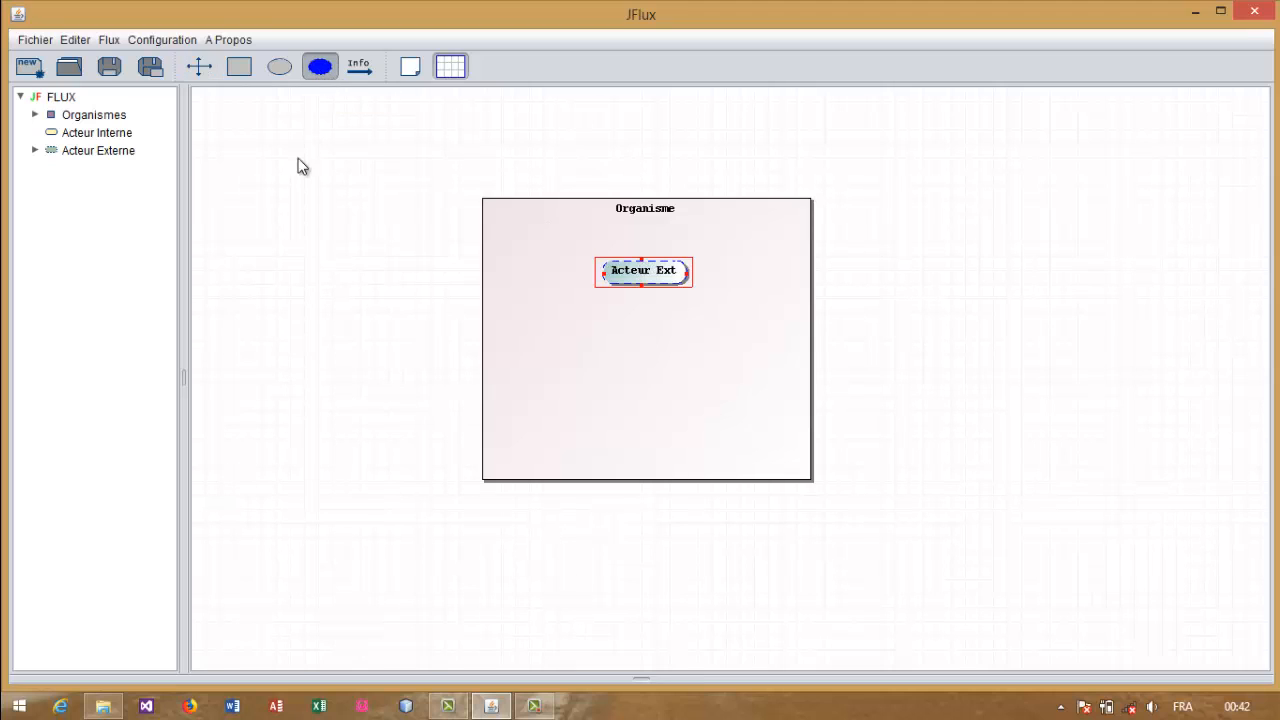
left_click(270, 248)
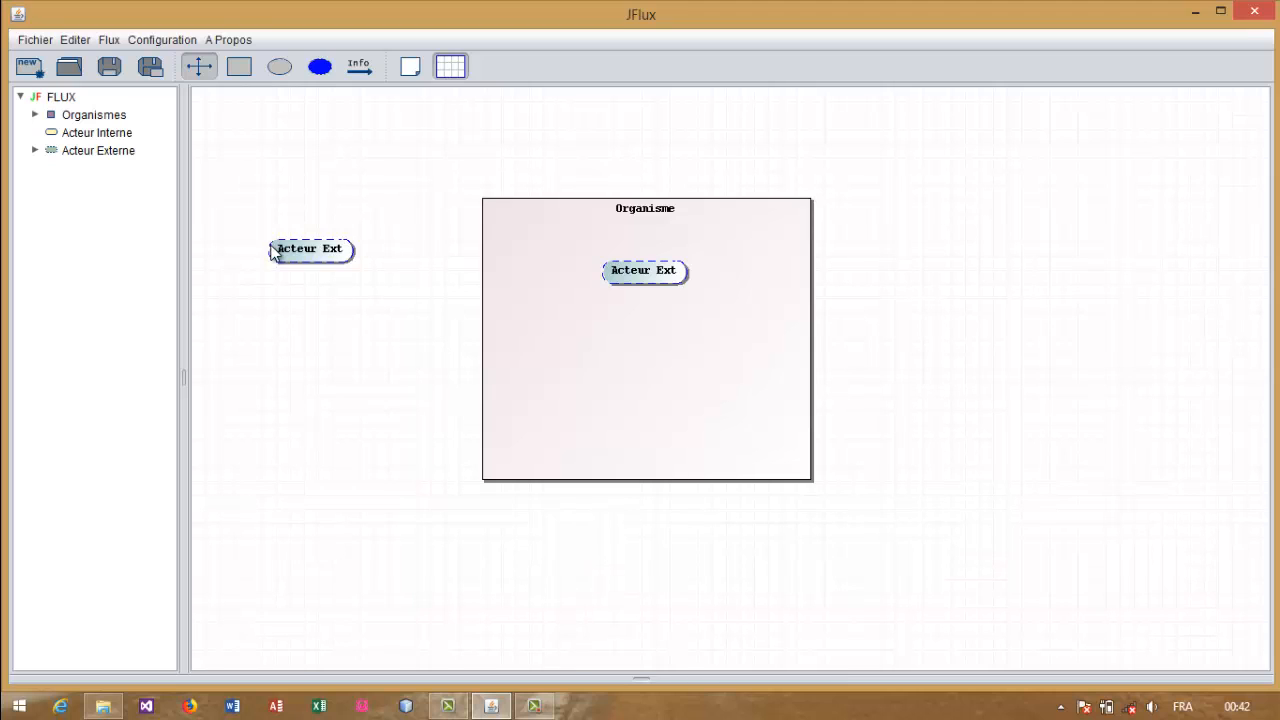
left_click_drag(275, 249, 294, 256)
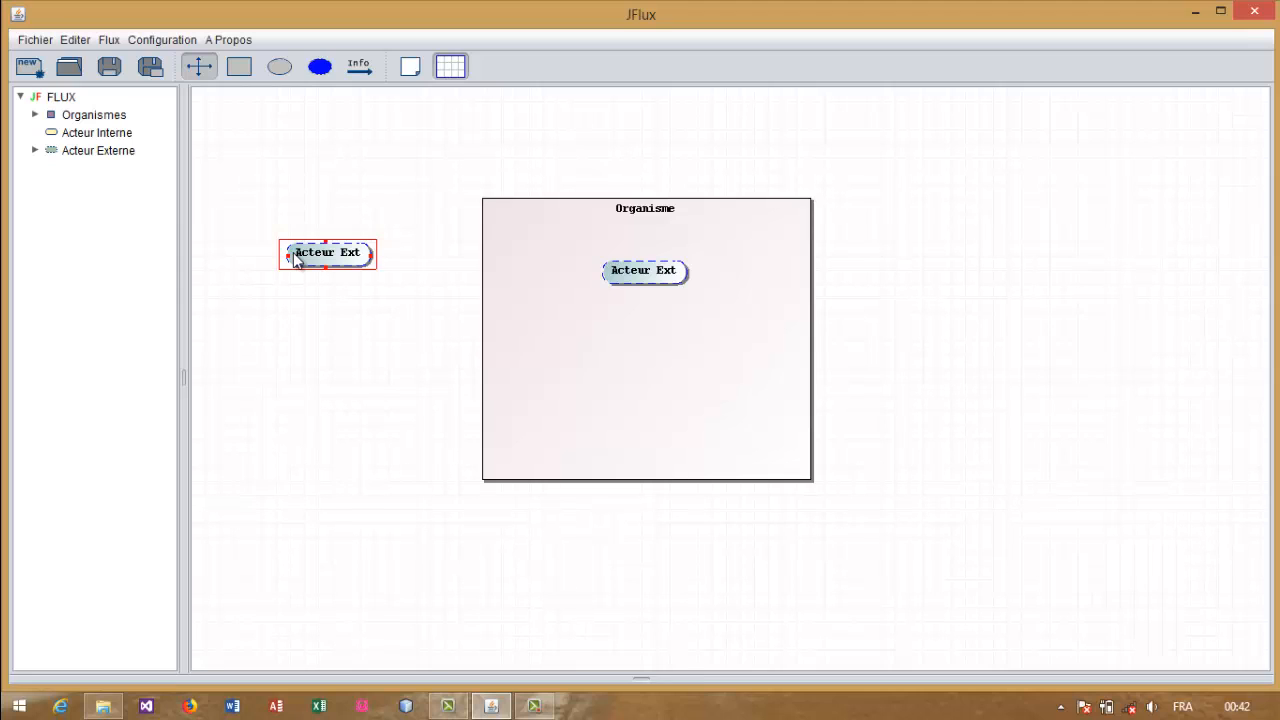
left_click(308, 316)
left_click_drag(233, 135, 1085, 673)
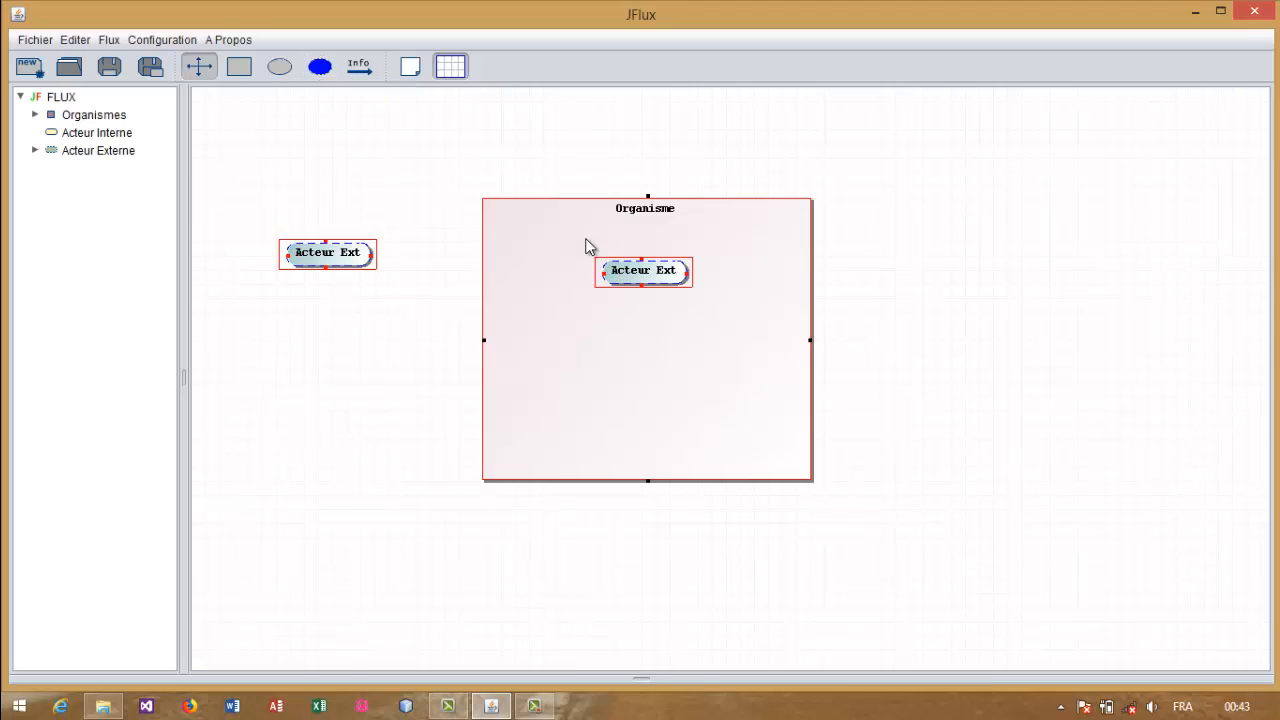
- Add an internal actor inside the organism, below the external actor
left_click(291, 69)
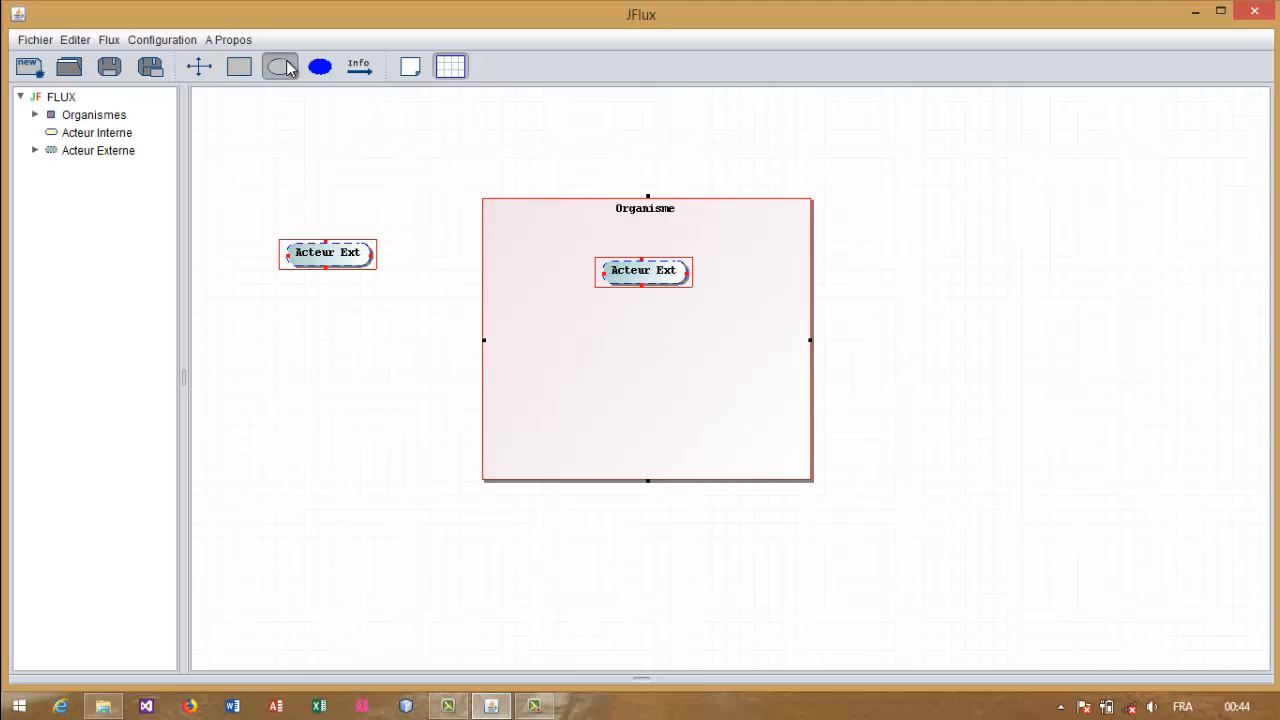
left_click(636, 363)
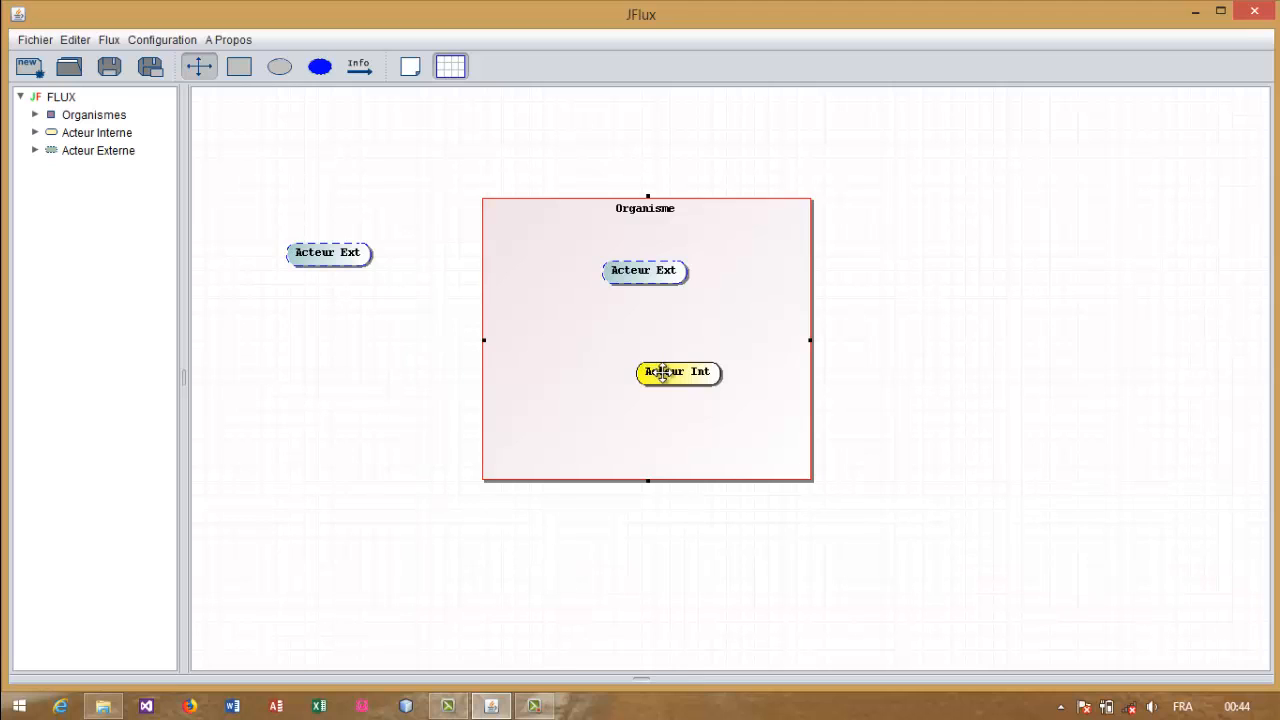
left_click_drag(655, 372, 609, 368)
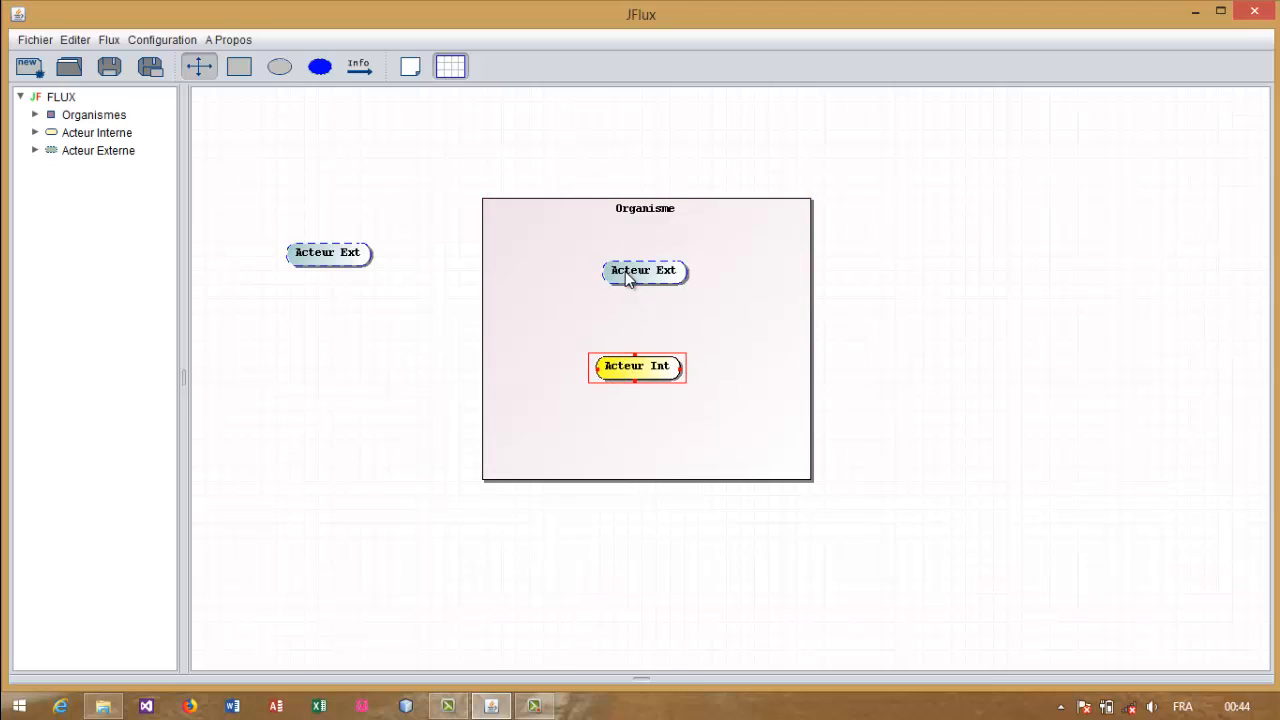
- Move the external actor out of the organism and delete it
left_click_drag(625, 271, 292, 410)
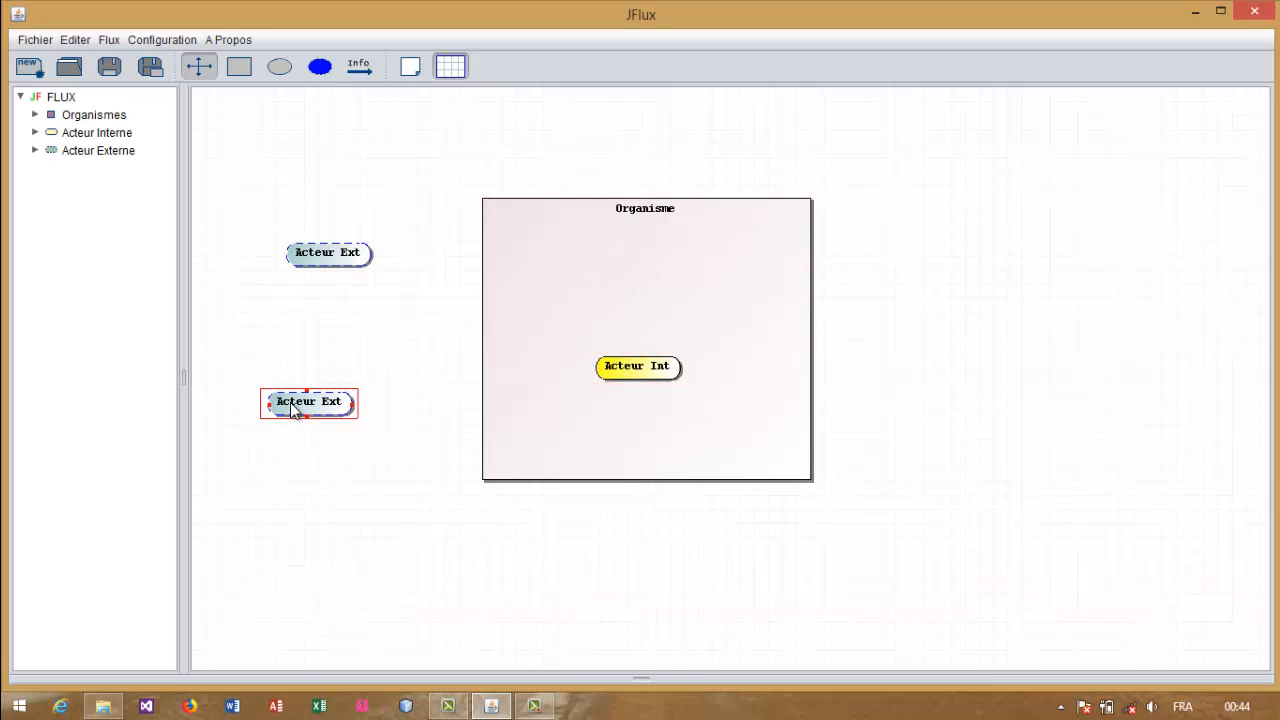
key("Delete")
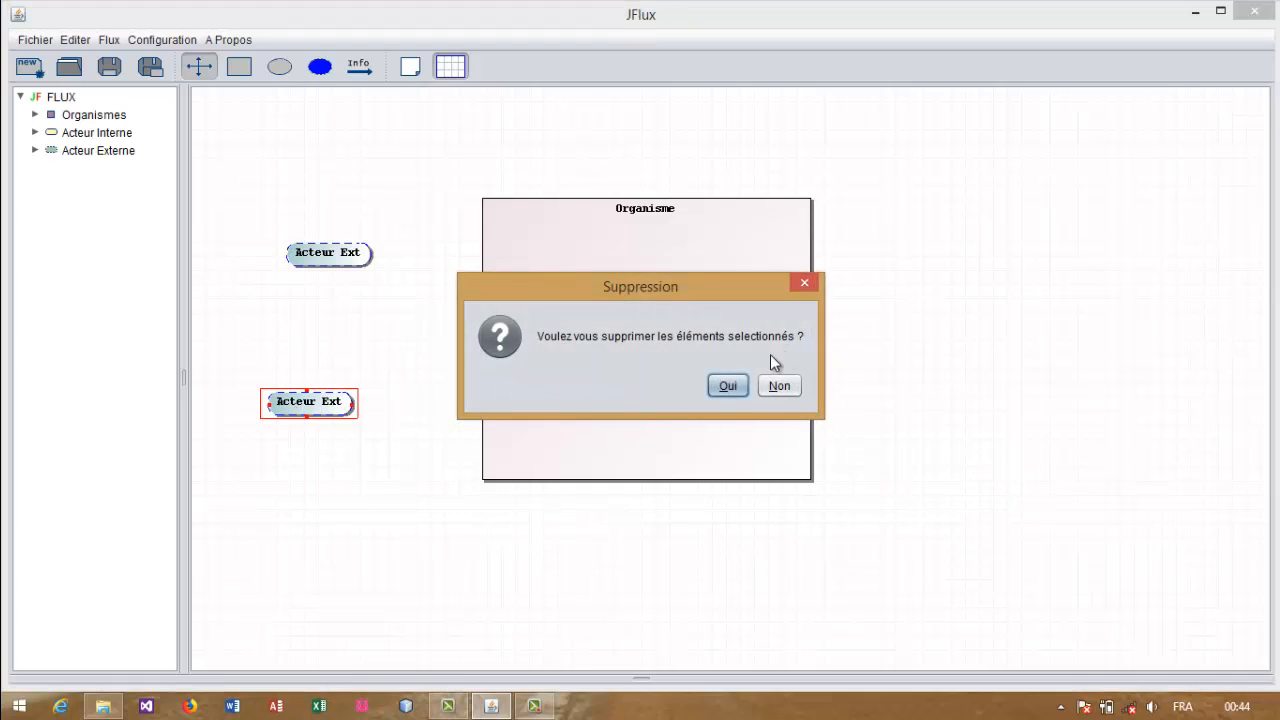
left_click(729, 385)
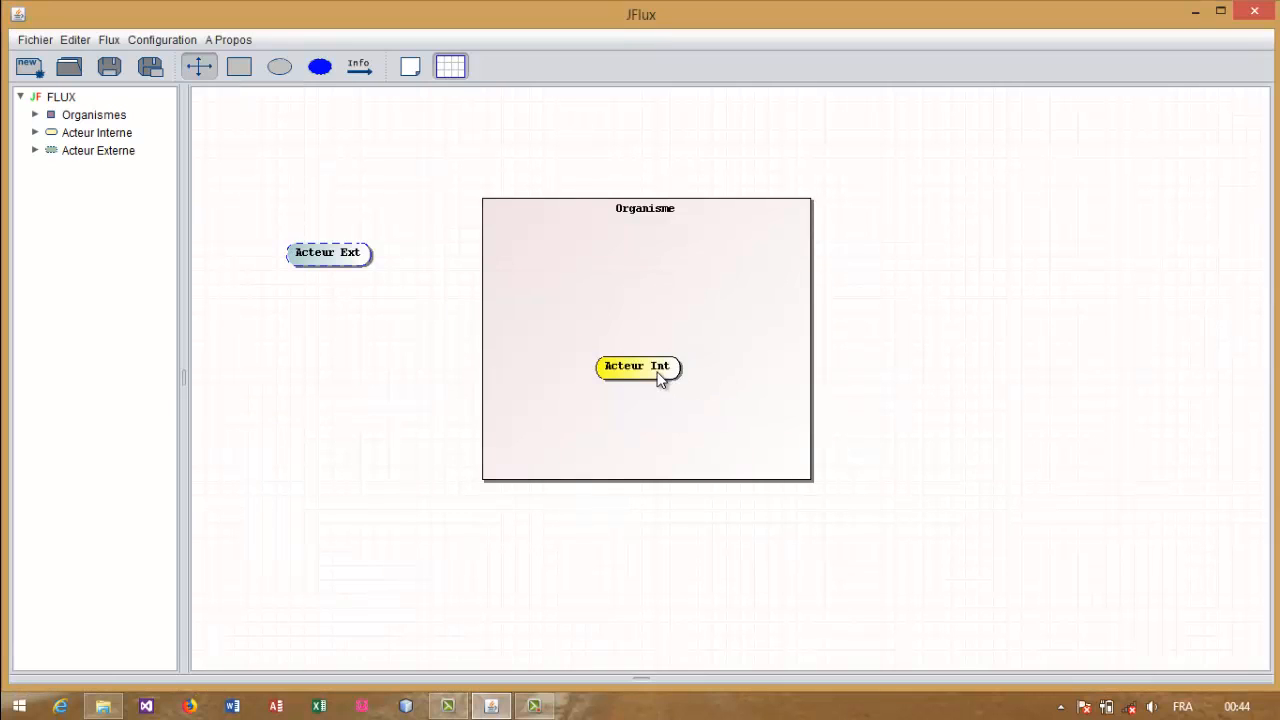
- Move the internal actor to the upper part of the organism and add a second internal actor below it
left_click_drag(660, 374, 660, 326)
left_click_drag(662, 280, 665, 281)
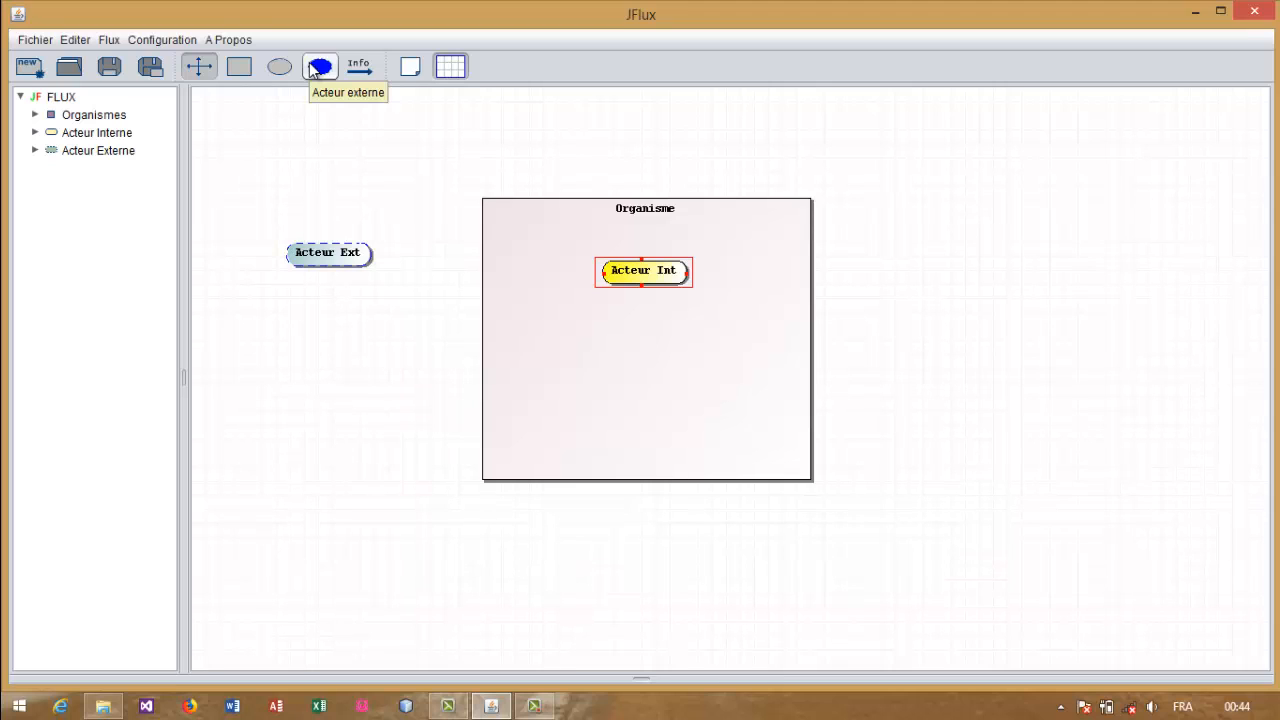
left_click(280, 66)
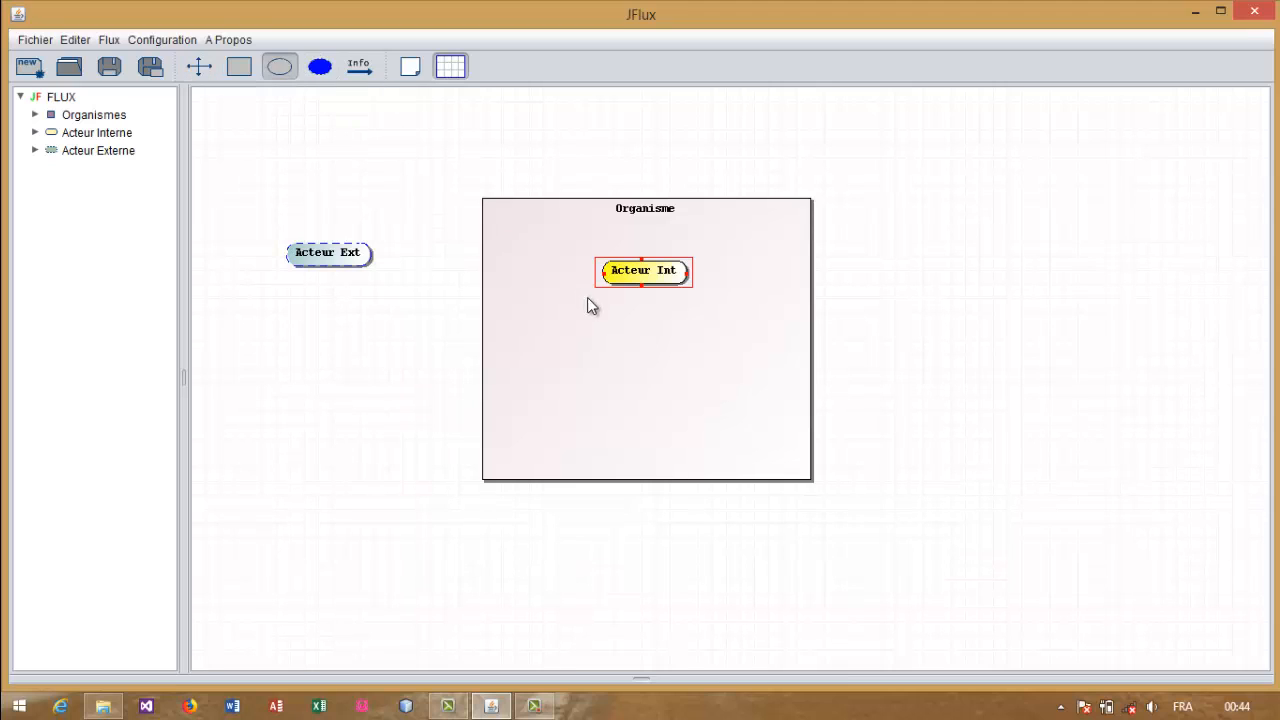
left_click(639, 375)
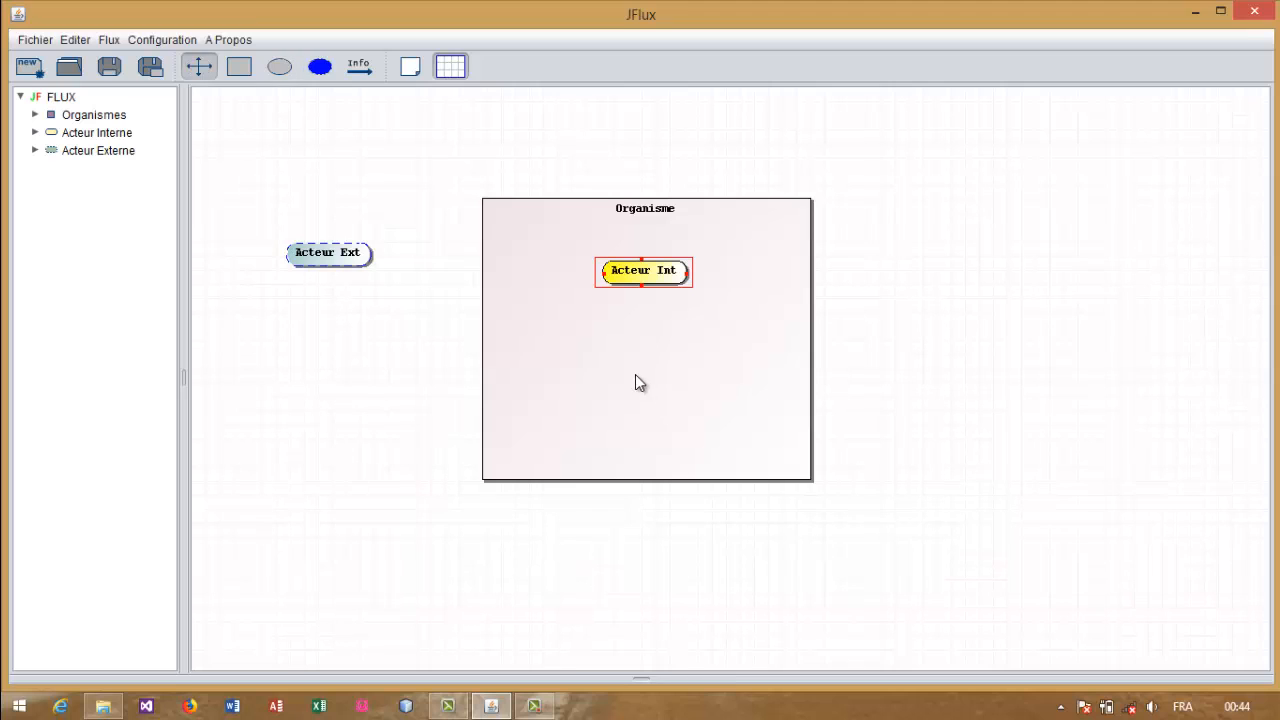
mouse_move(680, 392)
left_mouse_down()
mouse_move(649, 385)
mouse_move(659, 381)
left_mouse_up()
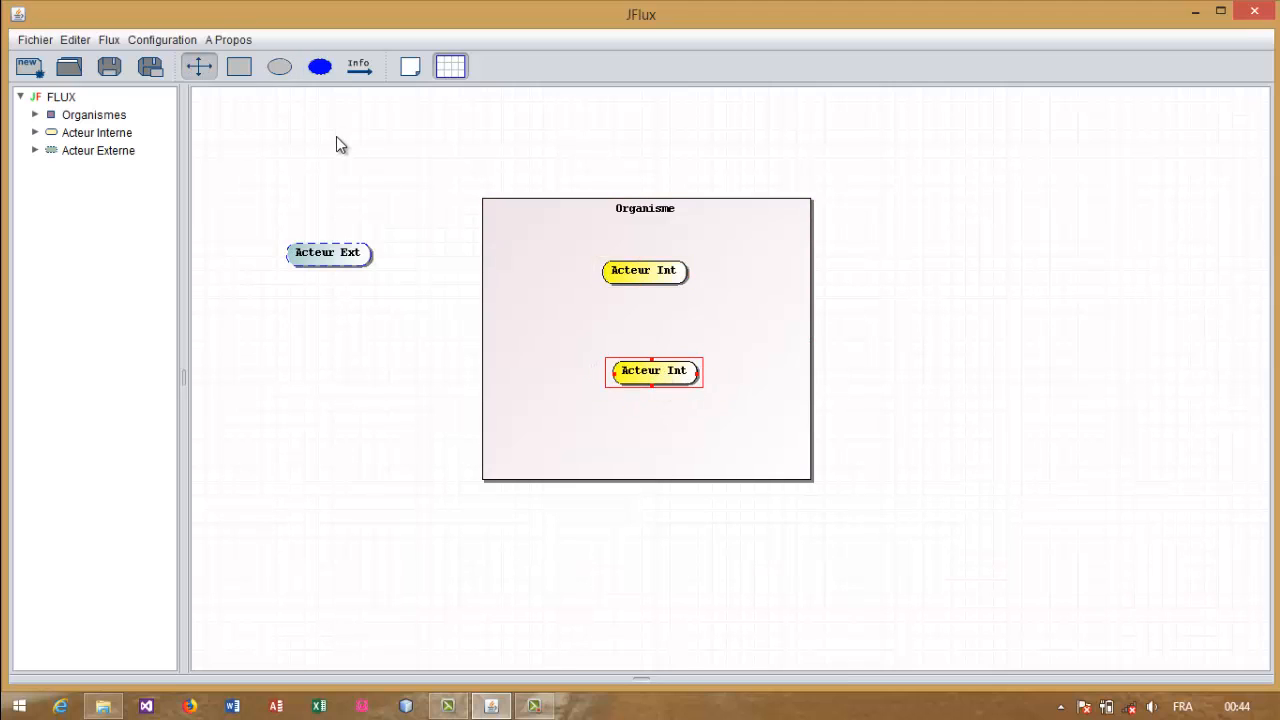
- Reposition the remaining external actor left of the organism and enter Etudiant as its name
left_click_drag(331, 261, 281, 256)
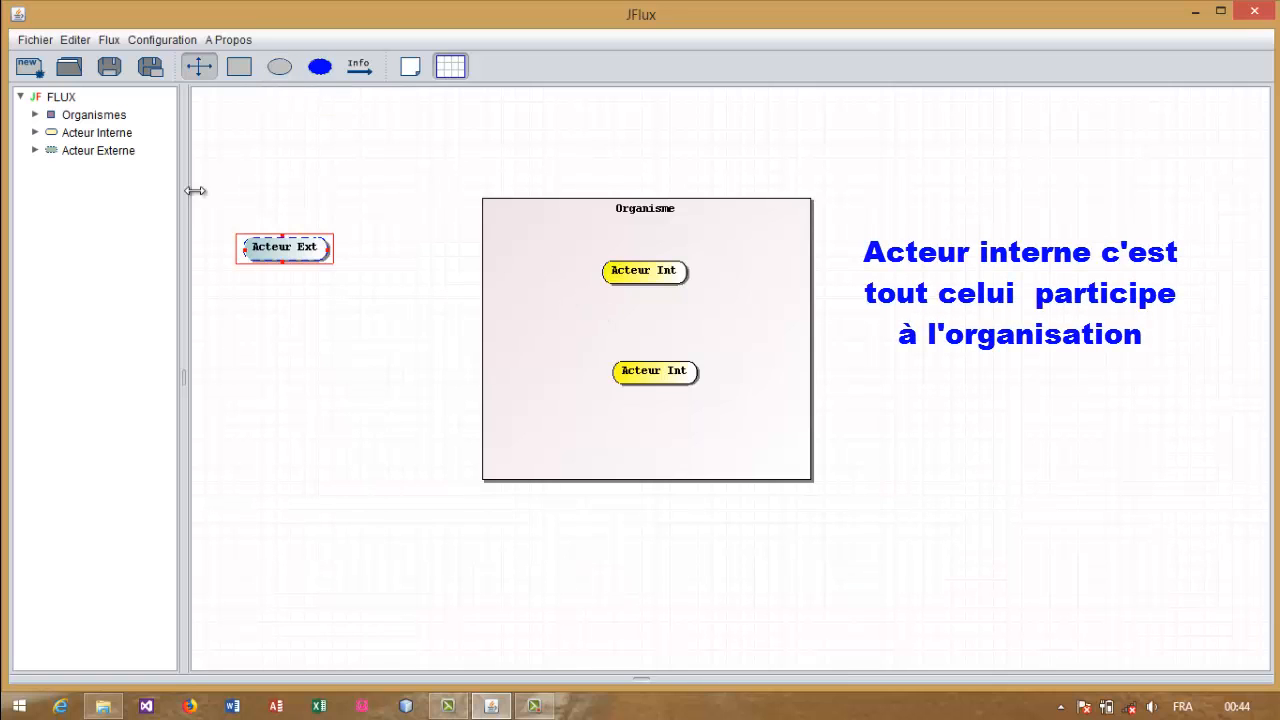
left_click_drag(293, 256, 321, 287)
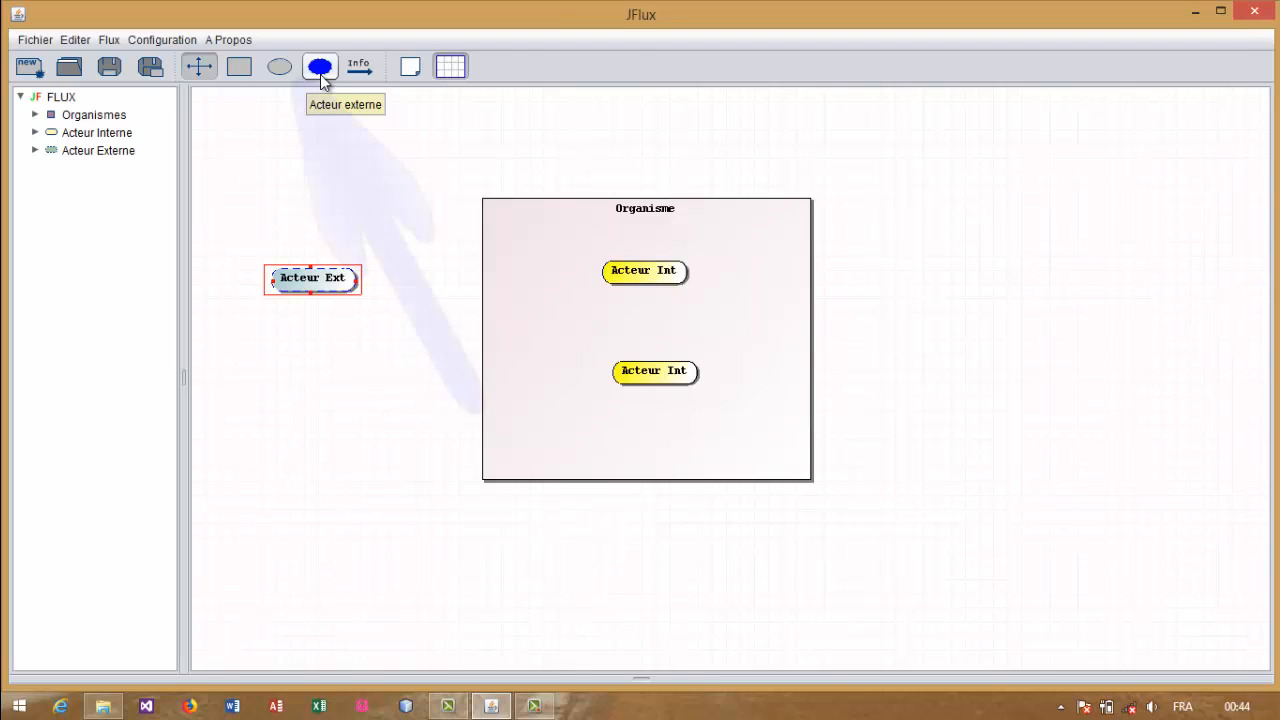
double_click(318, 277)
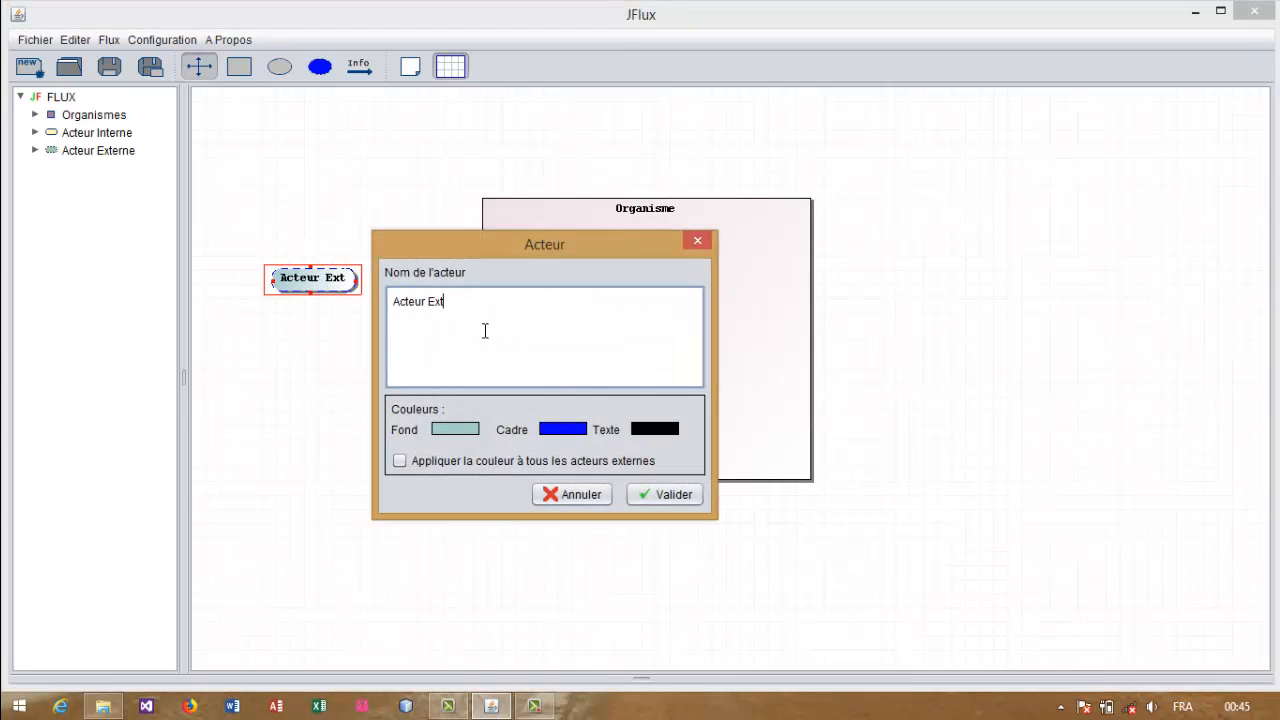
left_click_drag(471, 309, 345, 297)
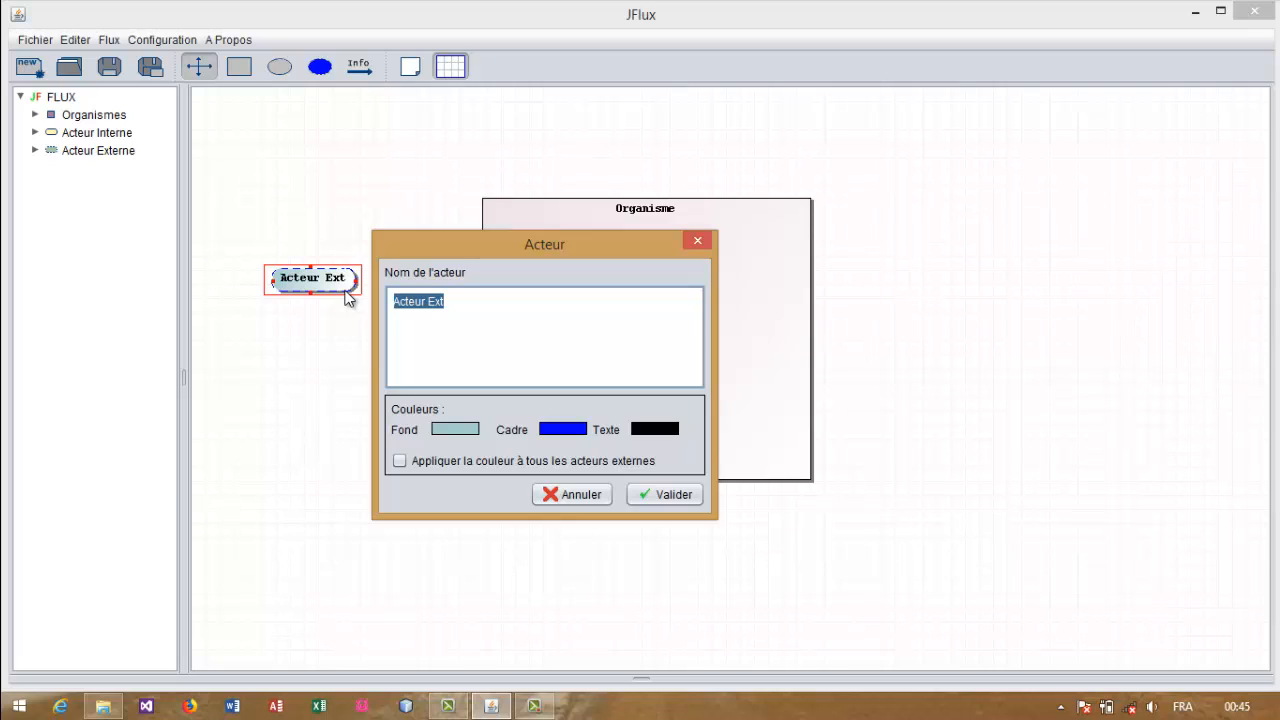
type("Etudiant")
- Set the Etudiant actor's background colour to purple and its text colour to white
left_click(457, 431)
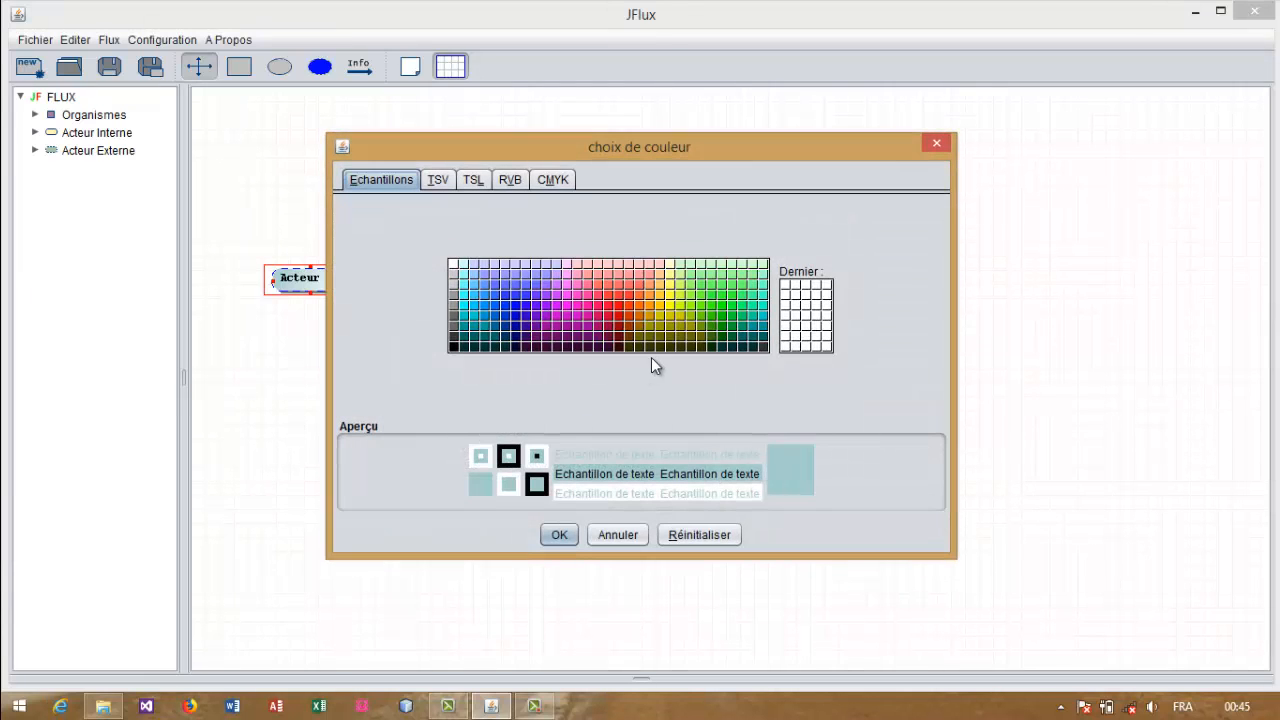
left_click(542, 306)
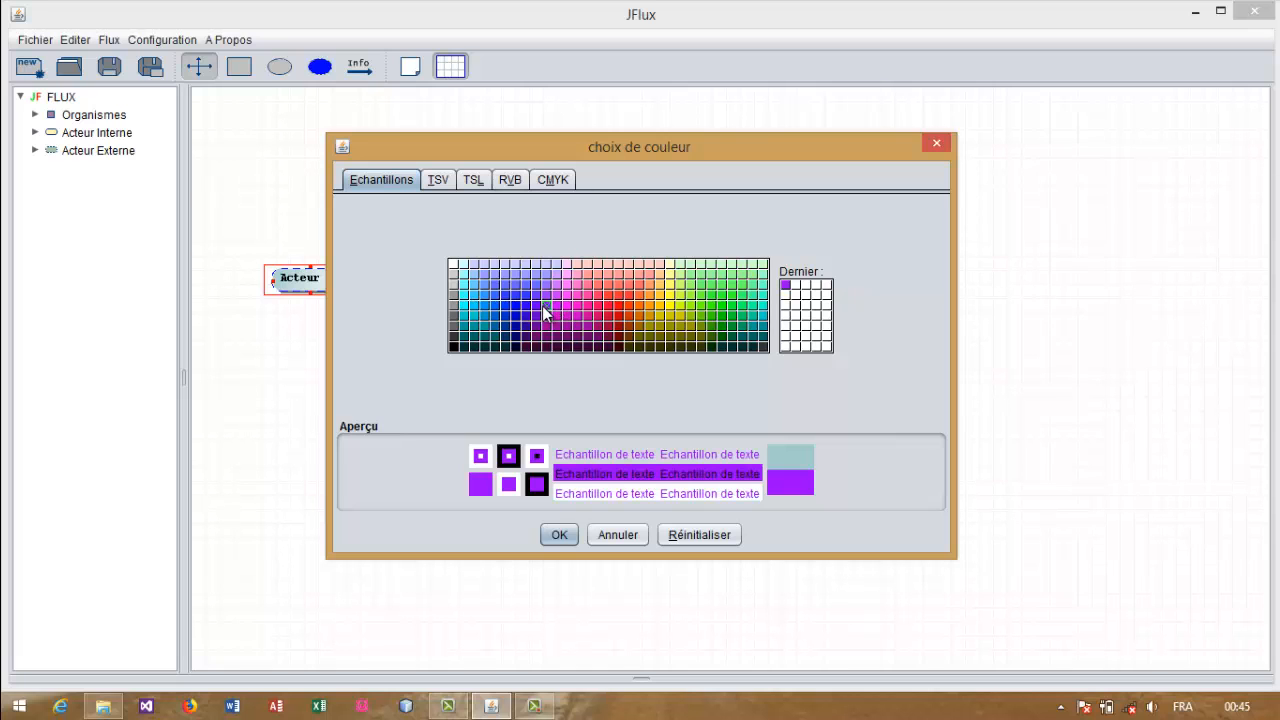
left_click(563, 533)
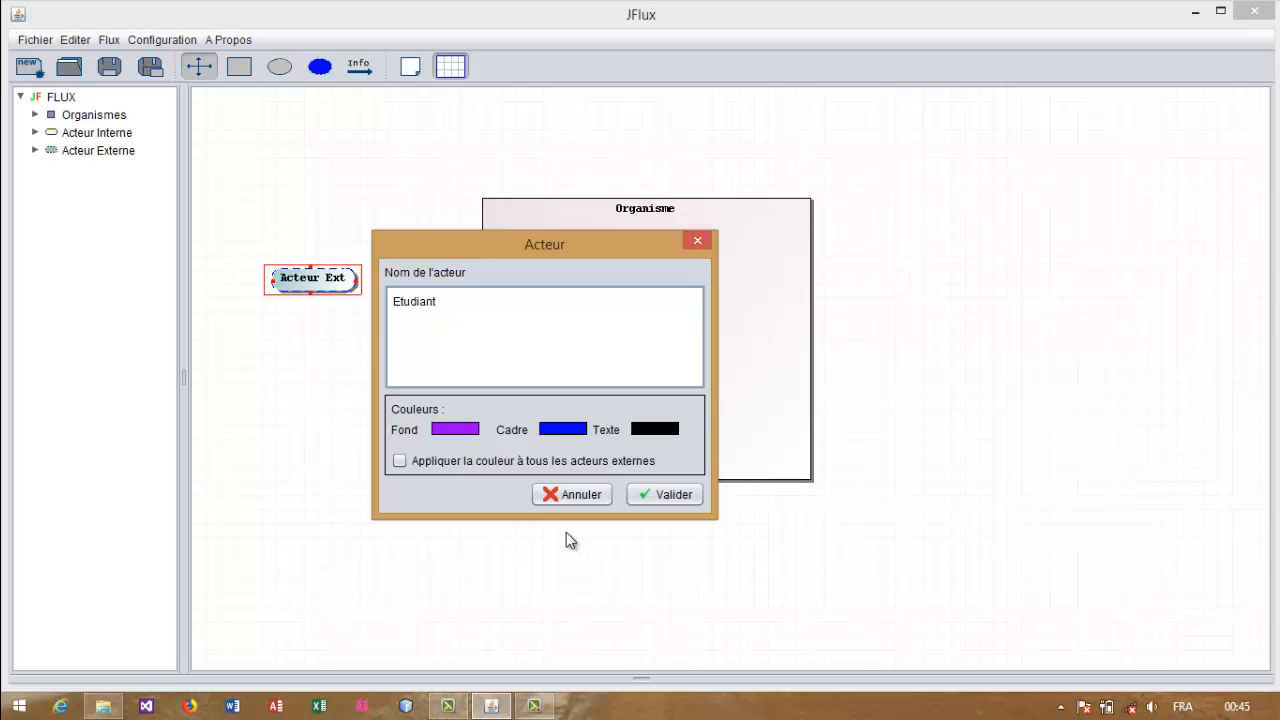
left_click(651, 435)
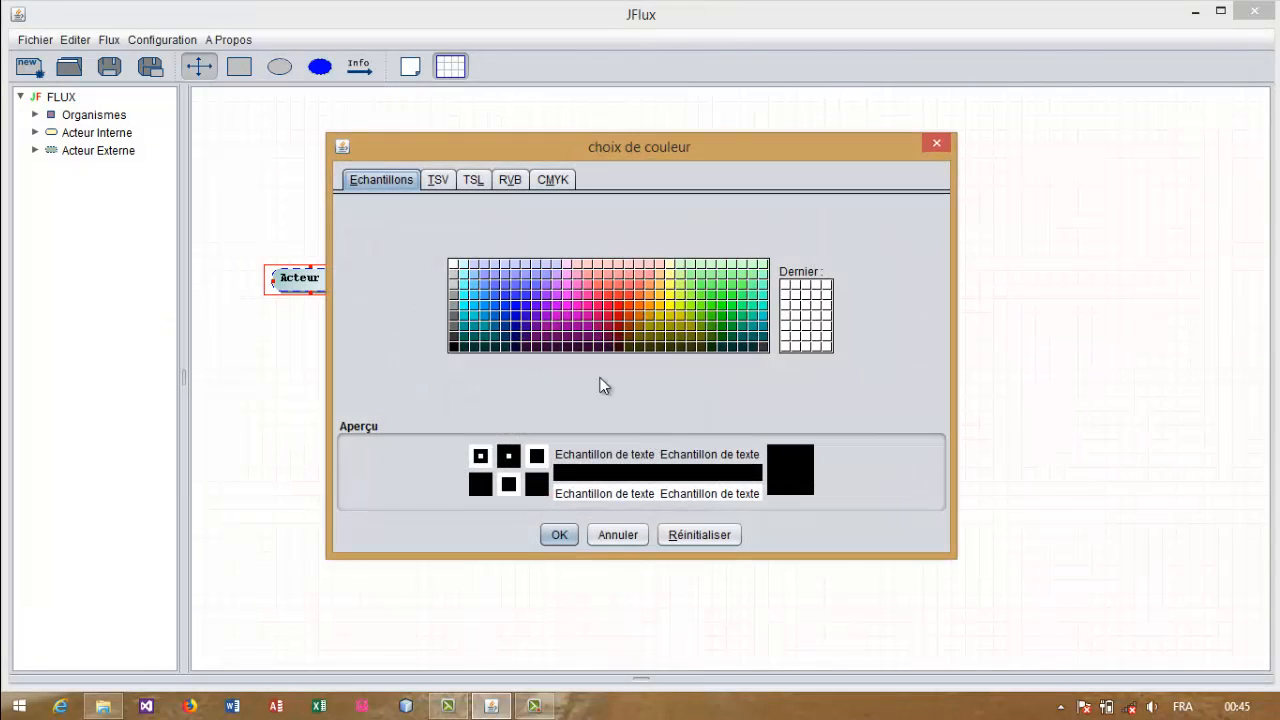
left_click(455, 263)
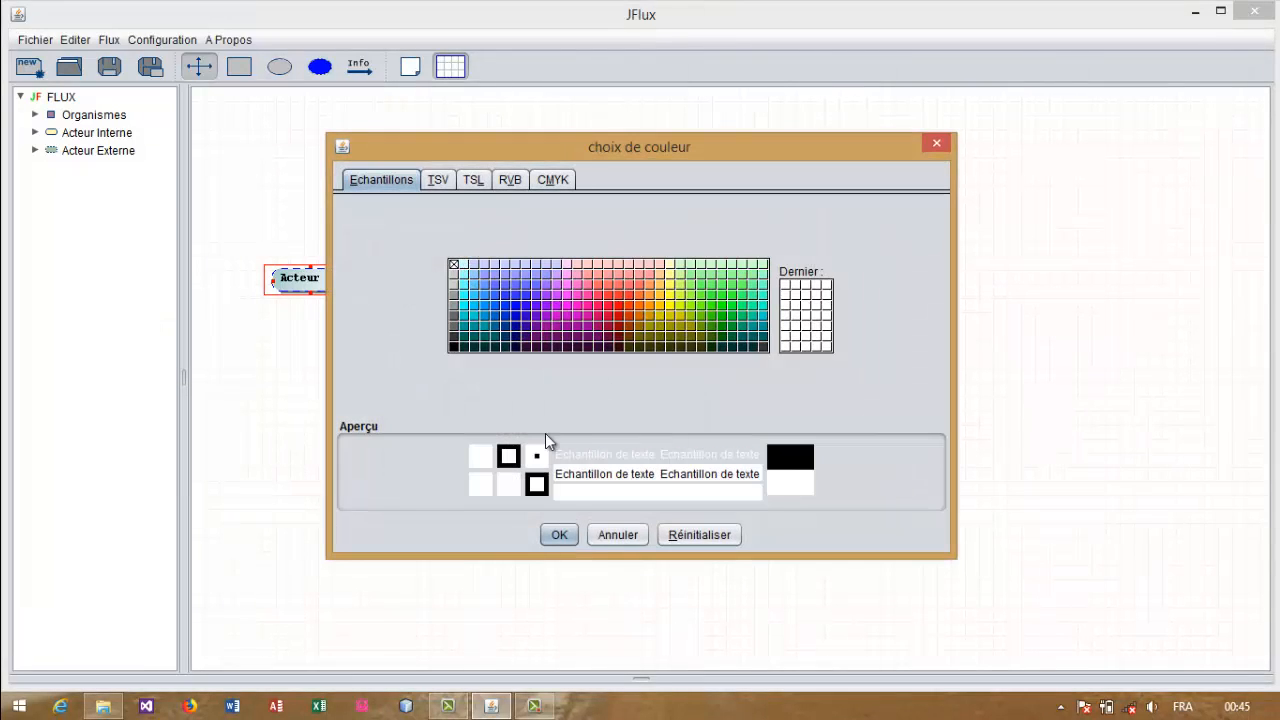
left_click(569, 539)
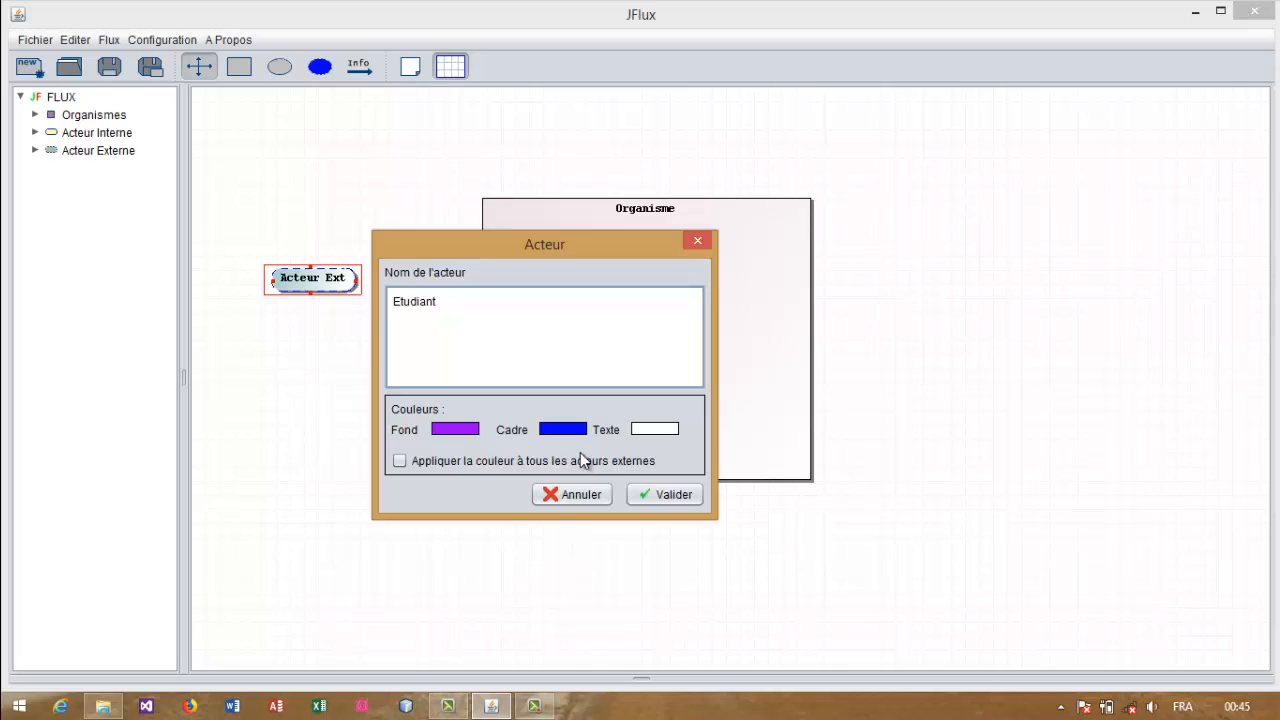
- Apply the Etudiant actor's name and colours, and change its text colour to dark blue
left_click(669, 499)
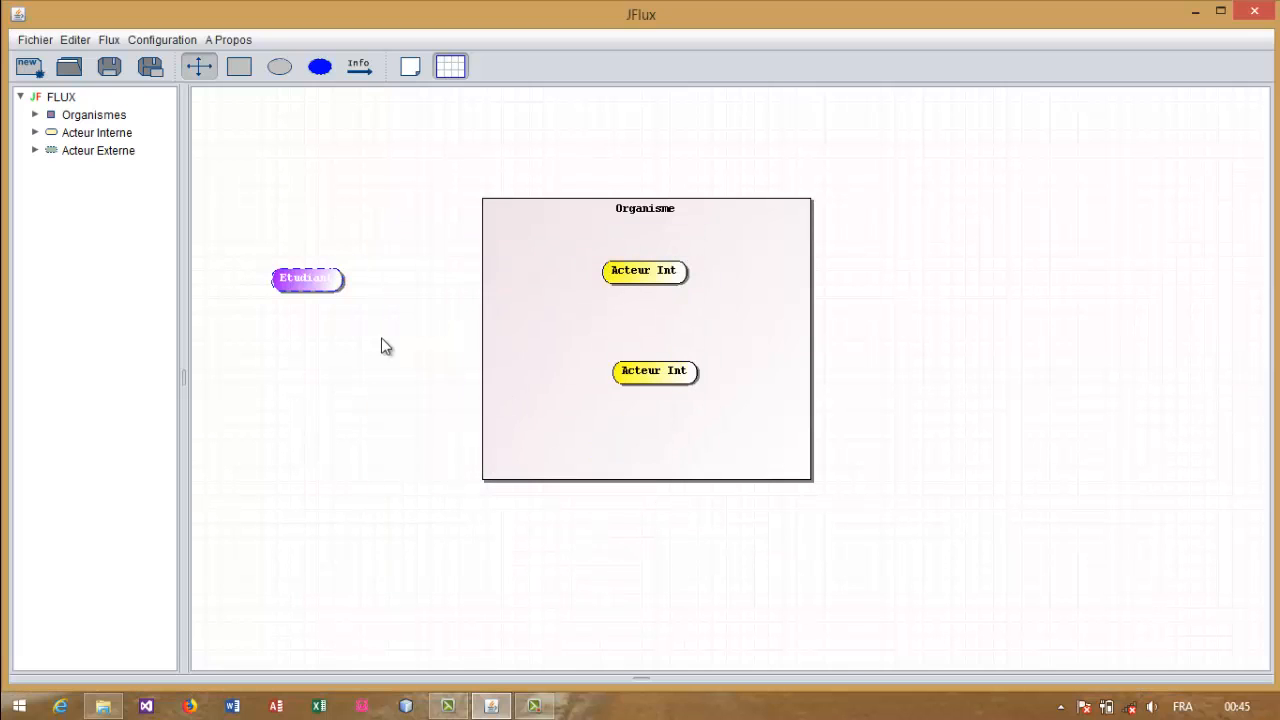
left_click(300, 277)
double_click(300, 277)
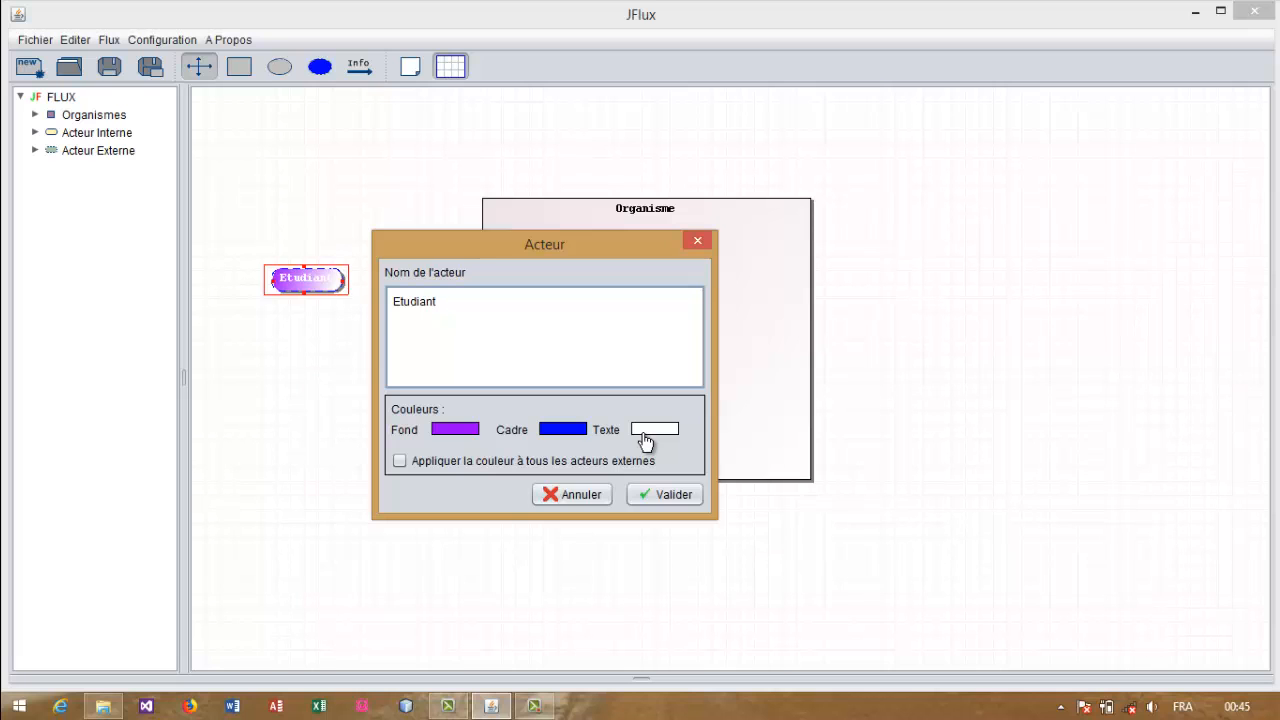
left_click(645, 437)
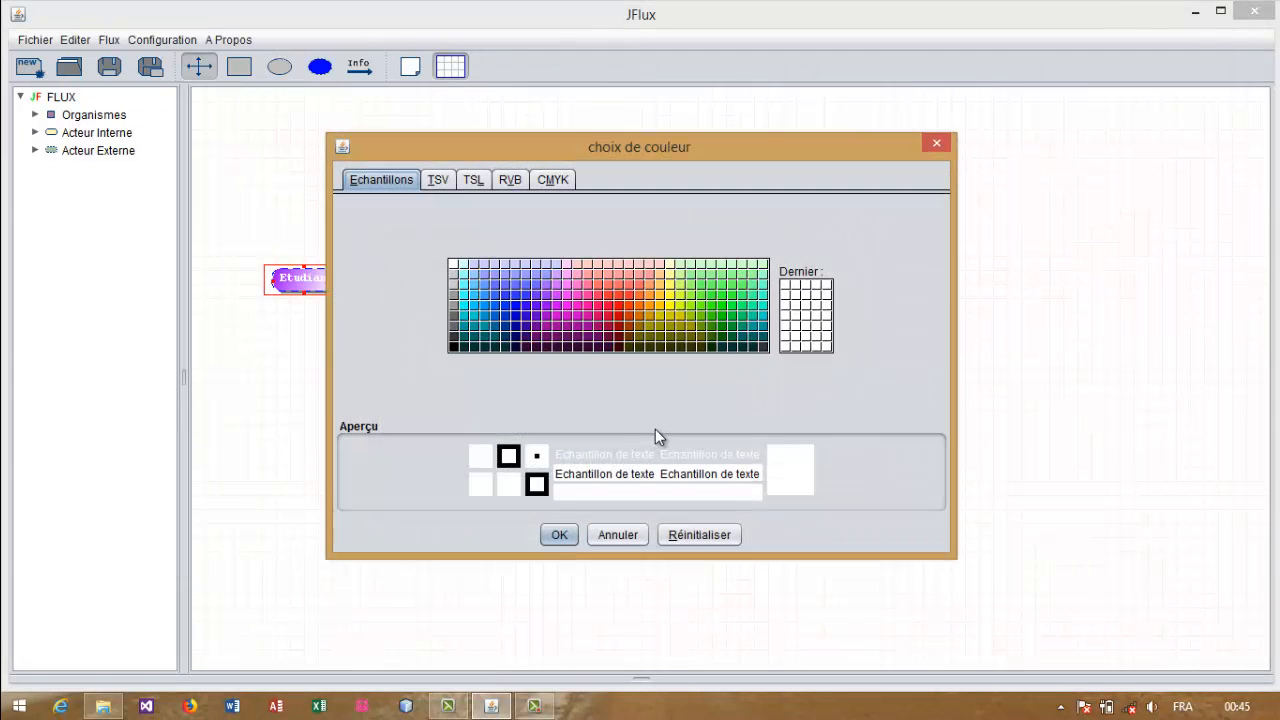
left_click(515, 316)
left_click(561, 534)
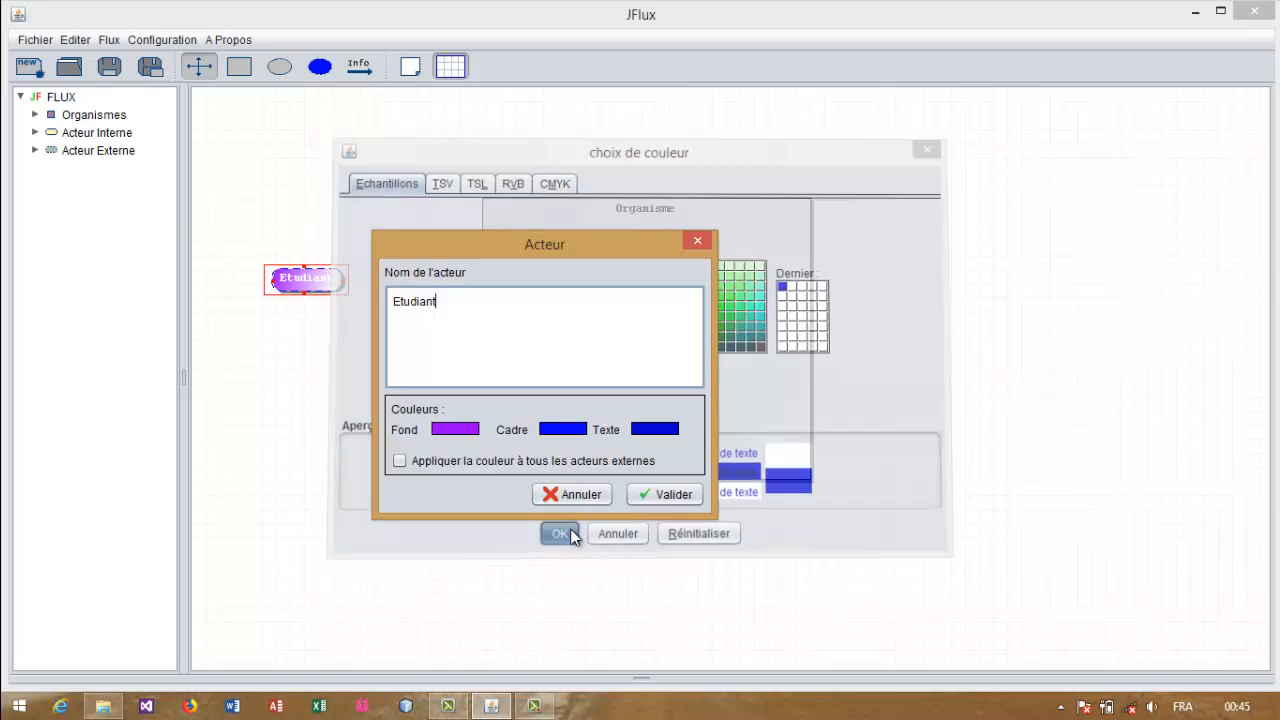
left_click(672, 495)
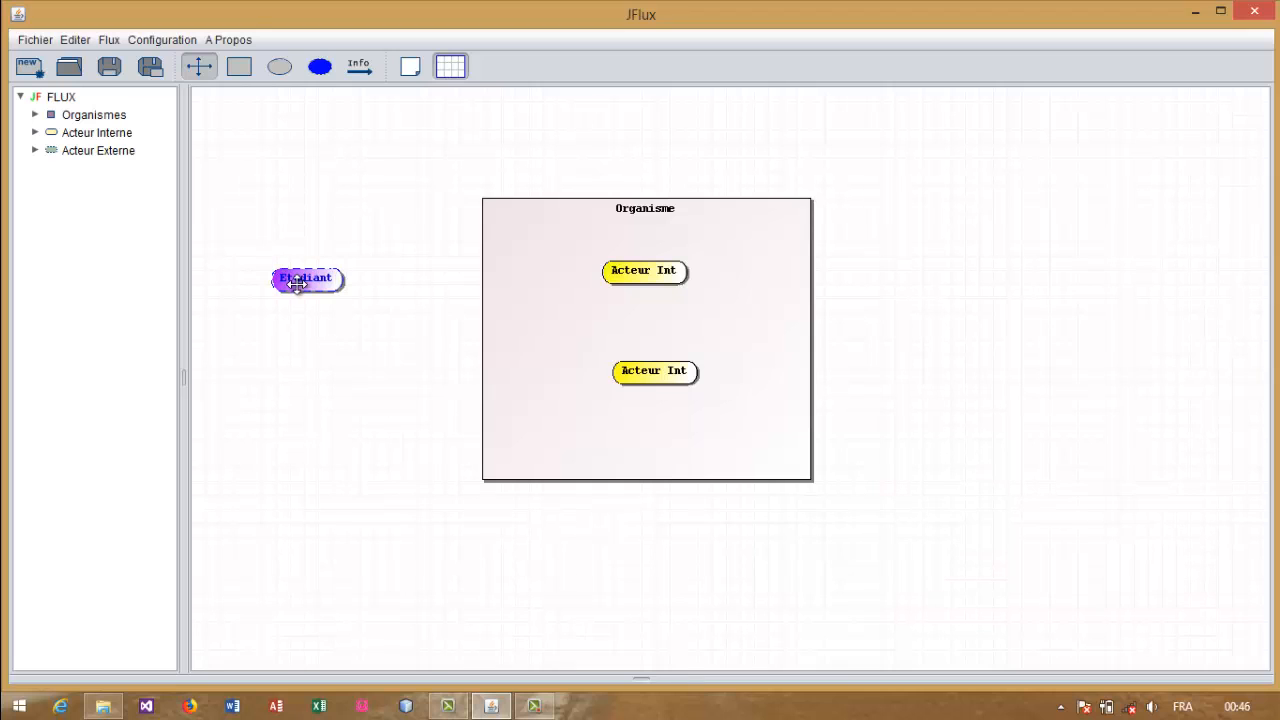
- Shift the Etudiant actor slightly down and the organism slightly up, away from the actor
left_click_drag(288, 279, 300, 290)
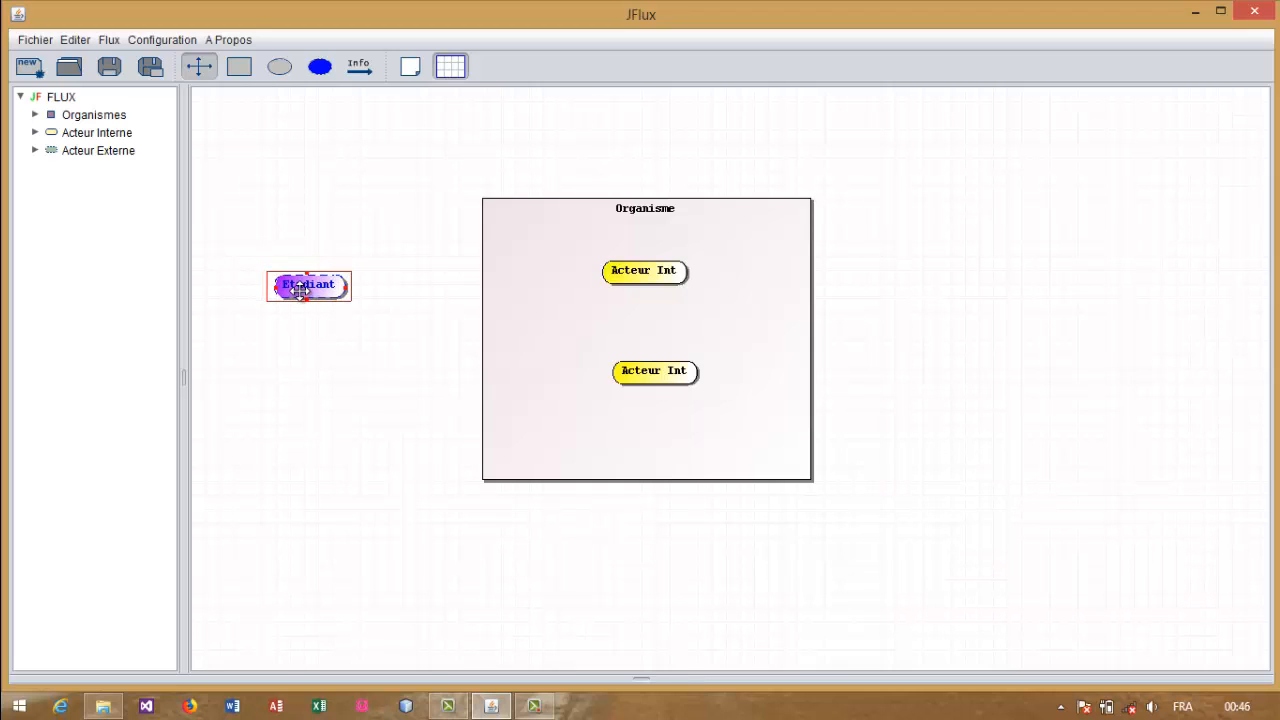
left_click(522, 197)
left_click_drag(526, 240, 546, 217)
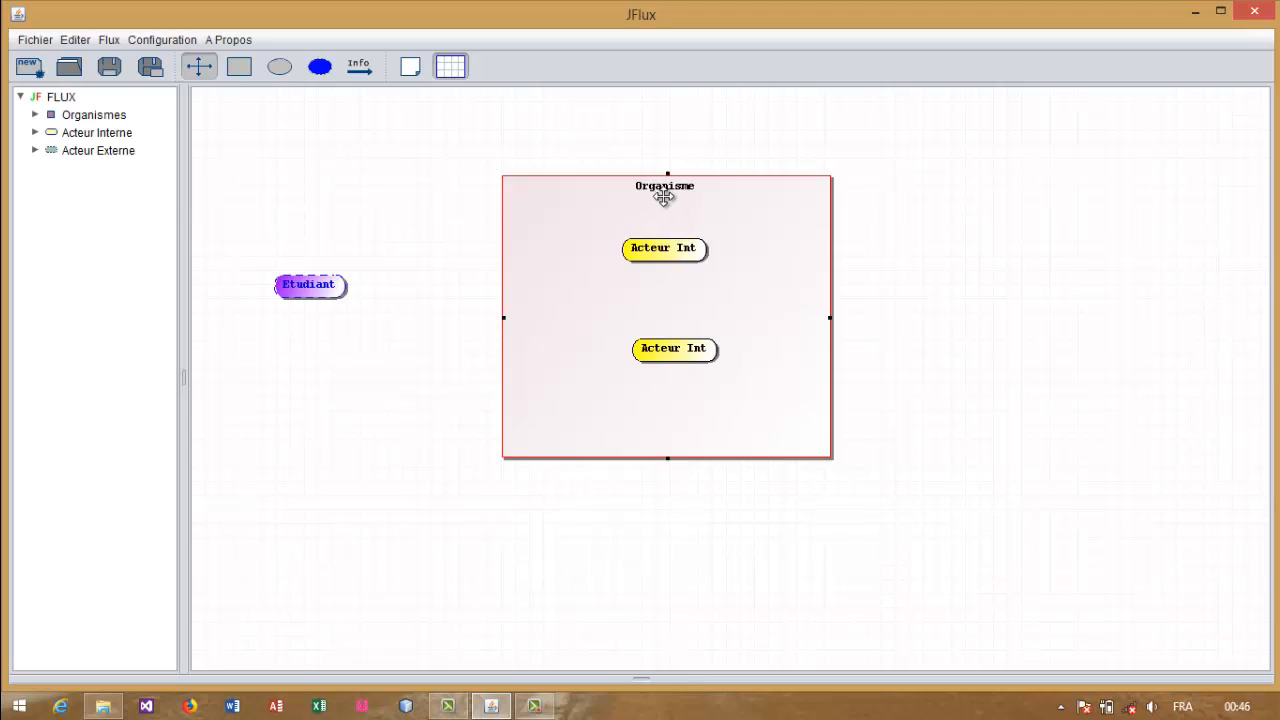
- Enter Campus numéric as the organism's name
double_click(743, 222)
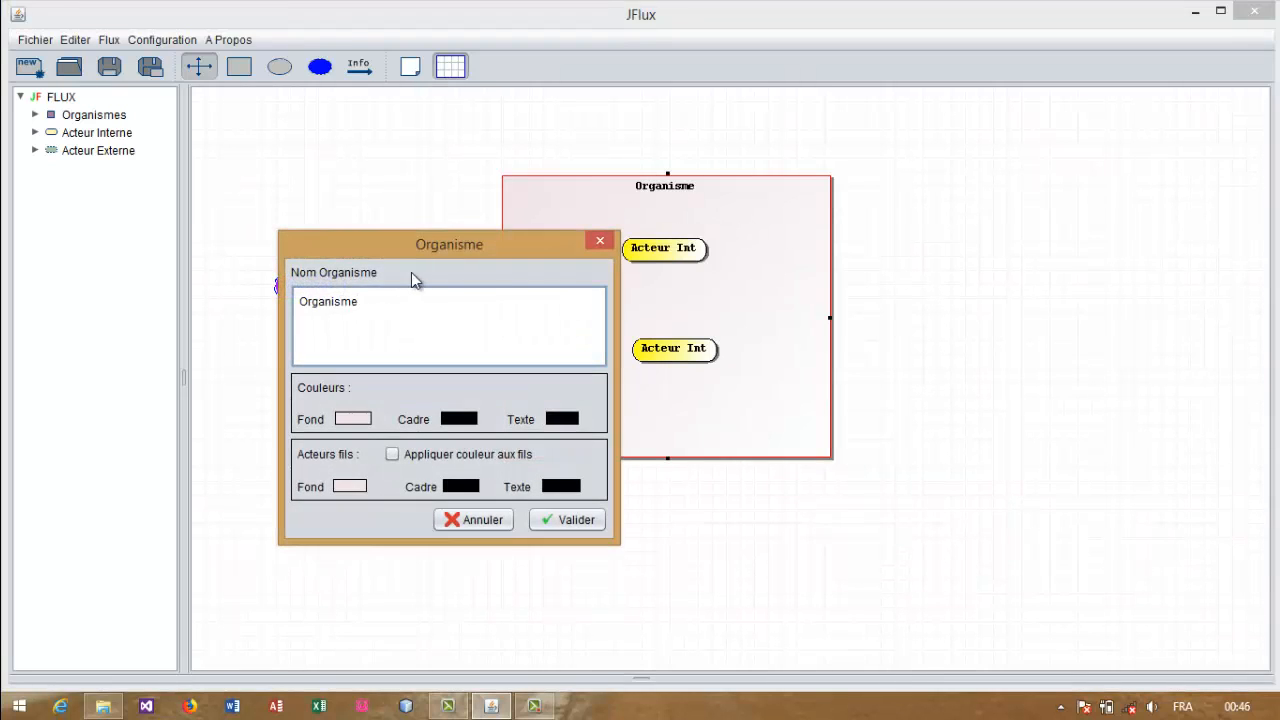
double_click(372, 307)
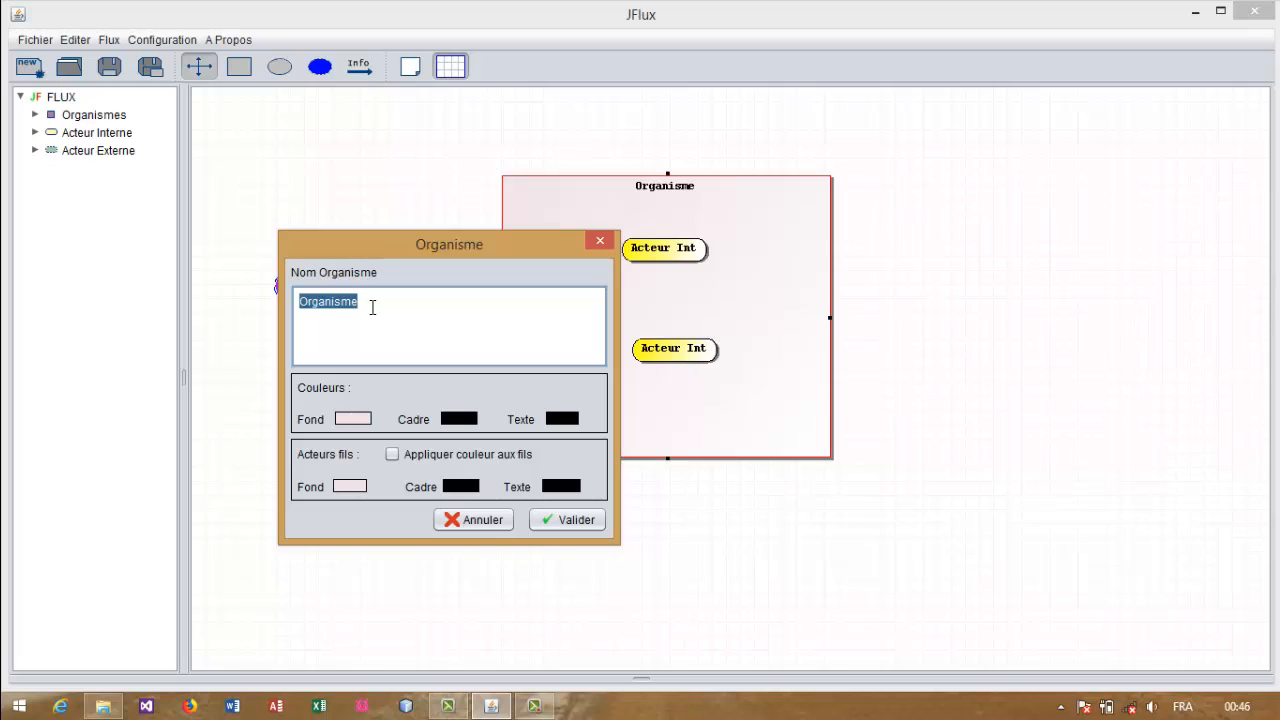
type("C")
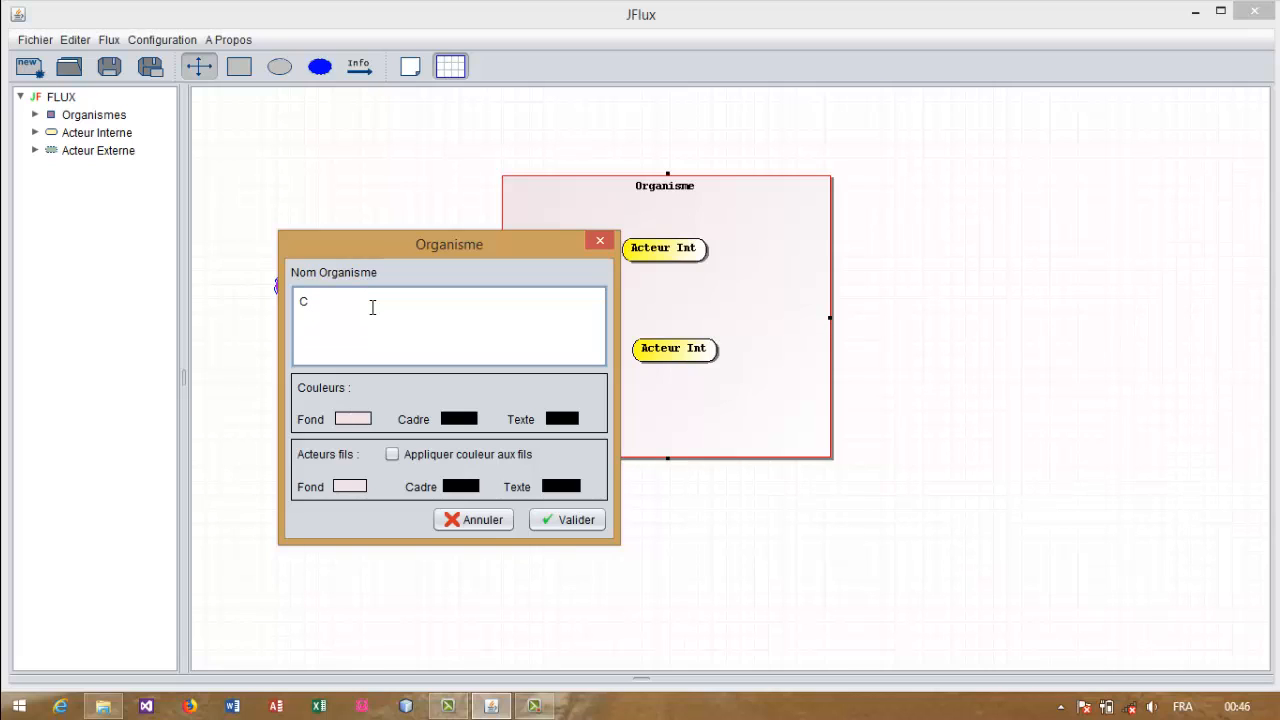
type("ampus numéric")
- Set the organism's background colour to dark blue and its text colour to white, and apply the changes
left_click_drag(422, 248, 865, 194)
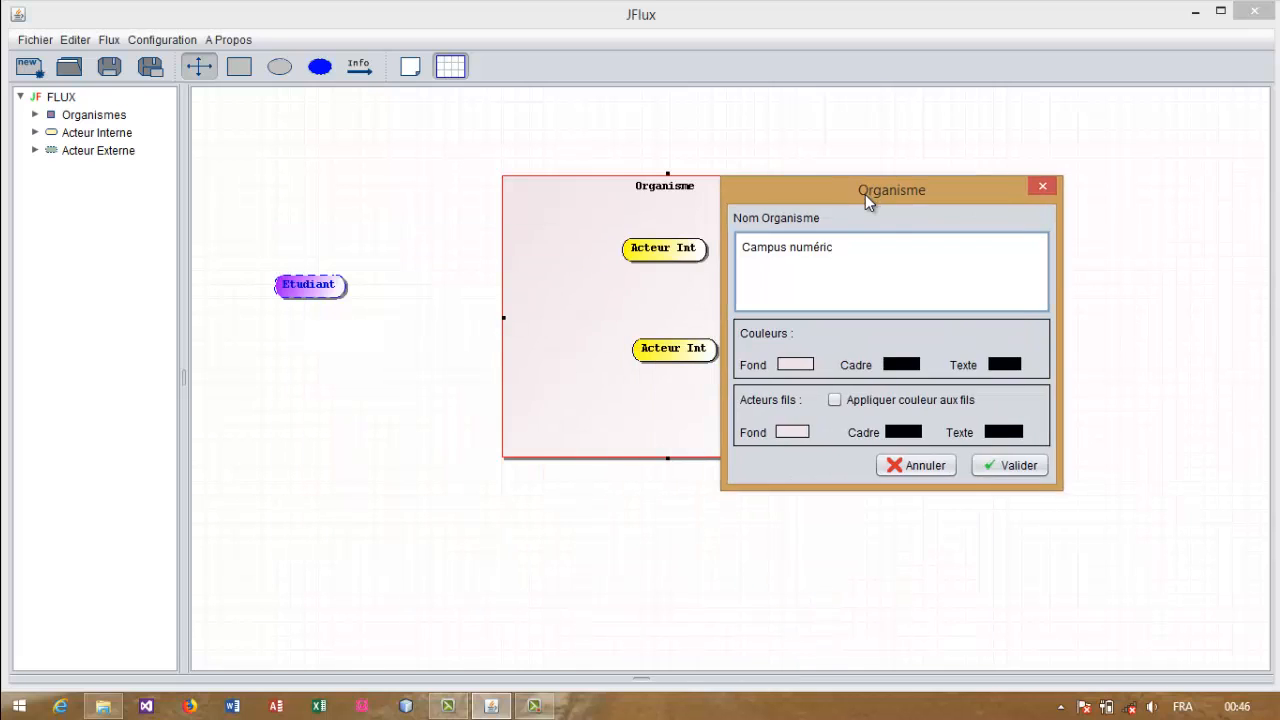
left_click(795, 365)
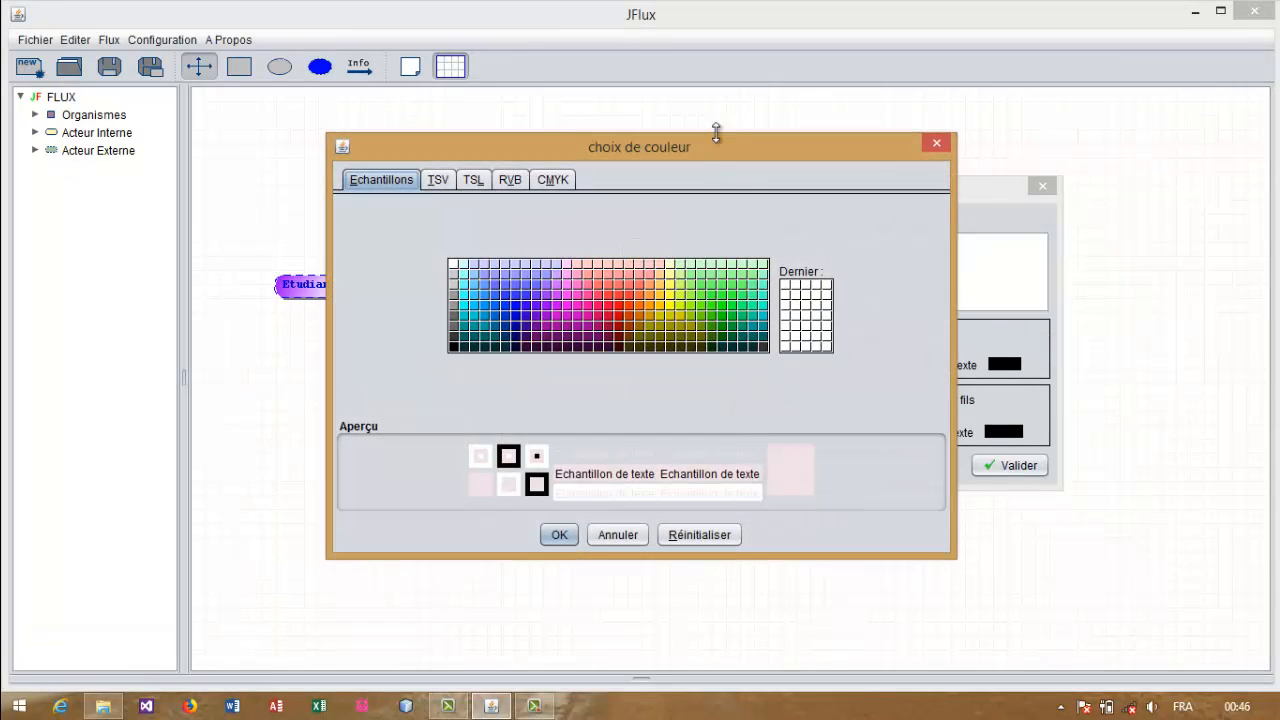
left_click_drag(713, 151, 748, 137)
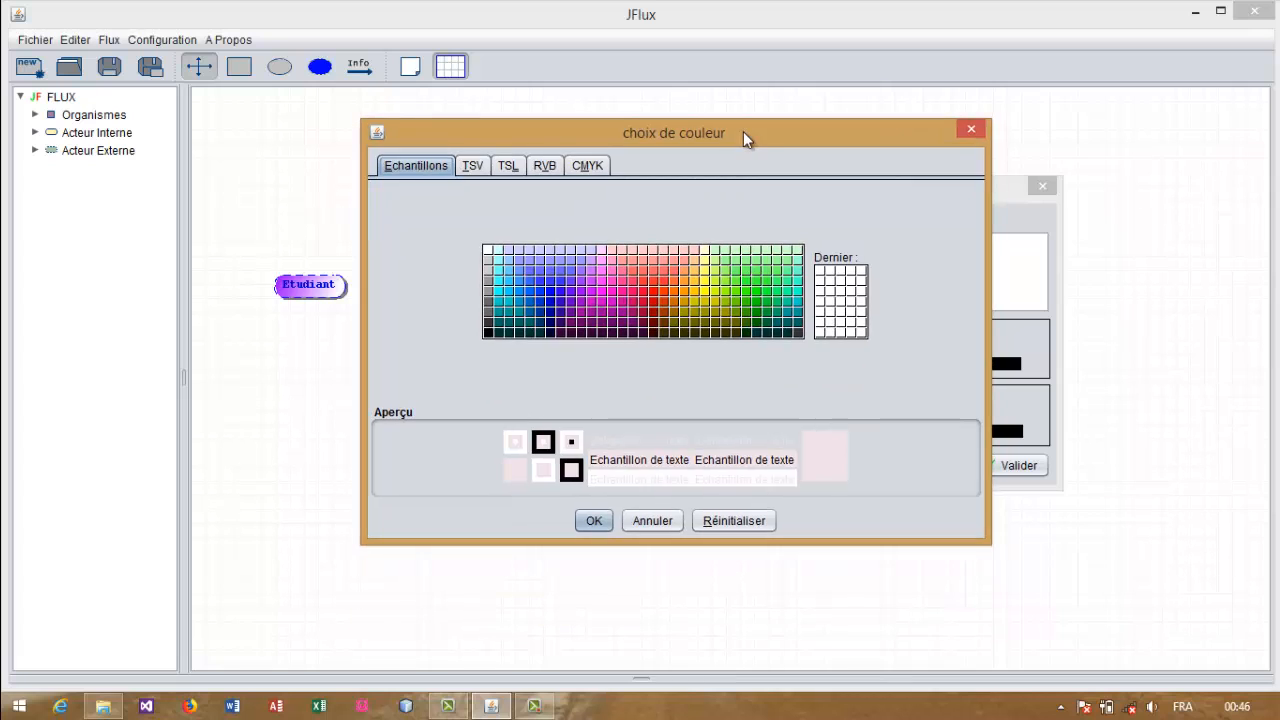
left_click(550, 301)
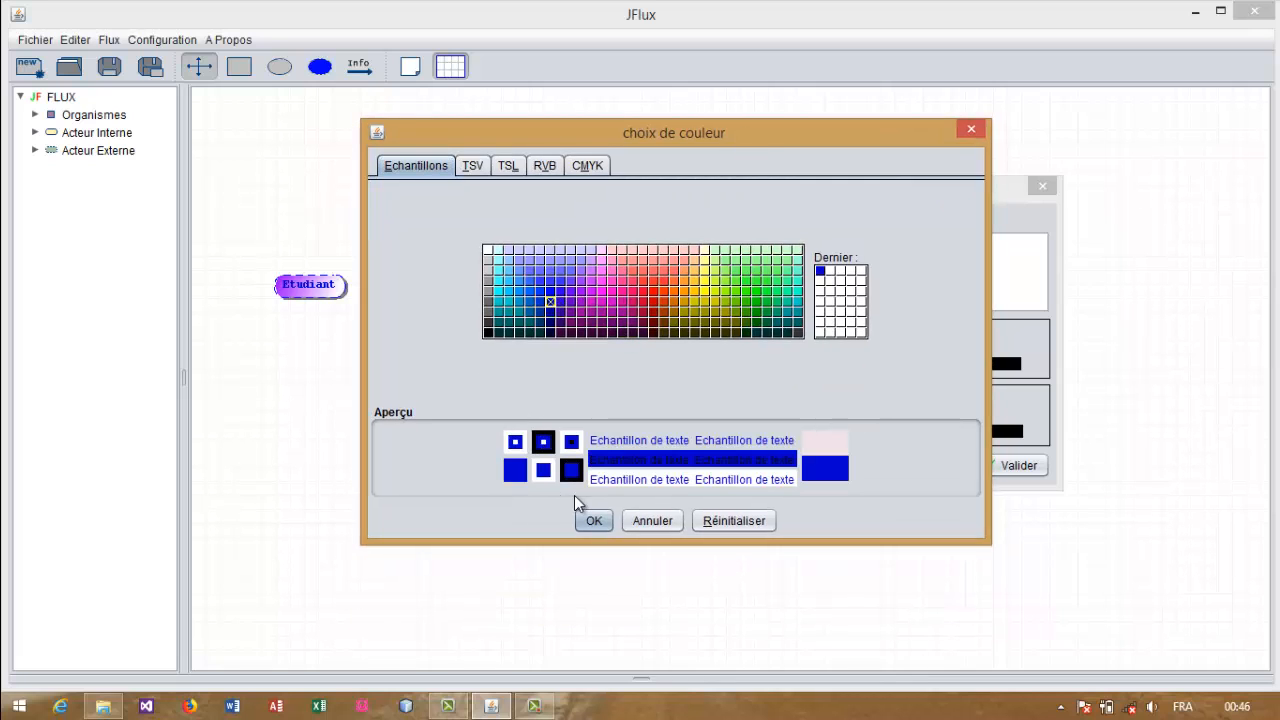
left_click(590, 521)
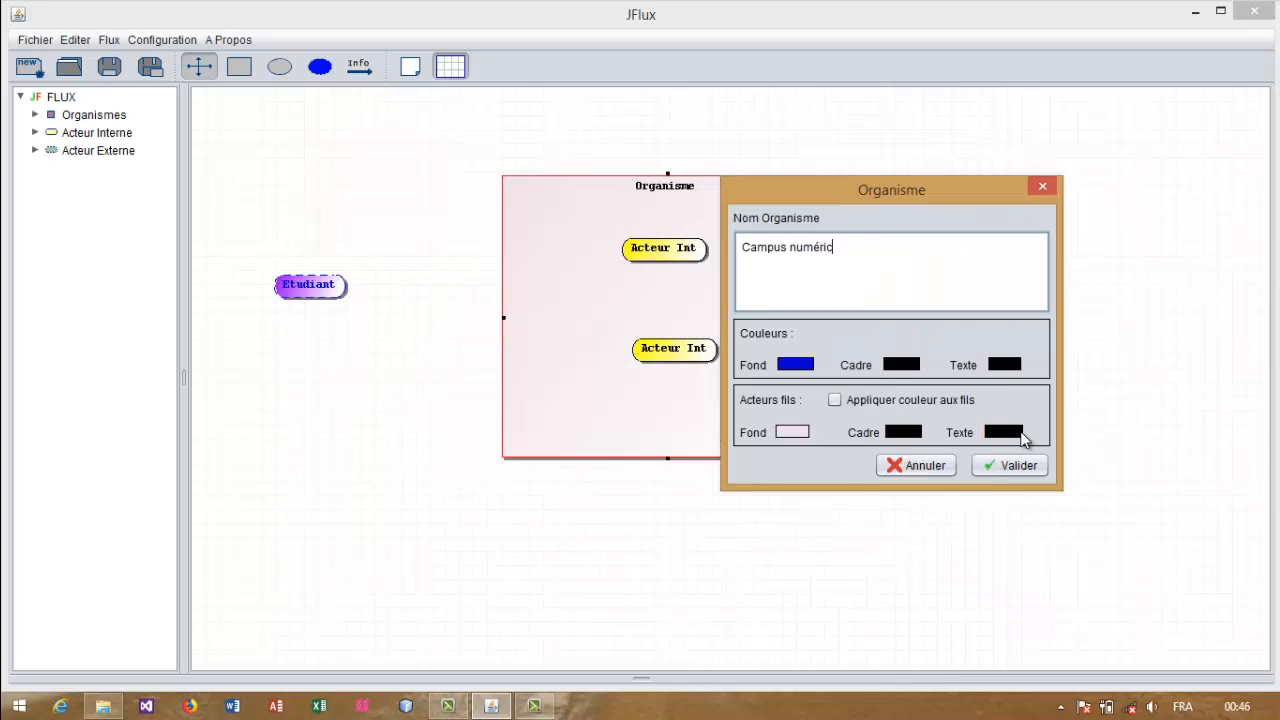
left_click(996, 362)
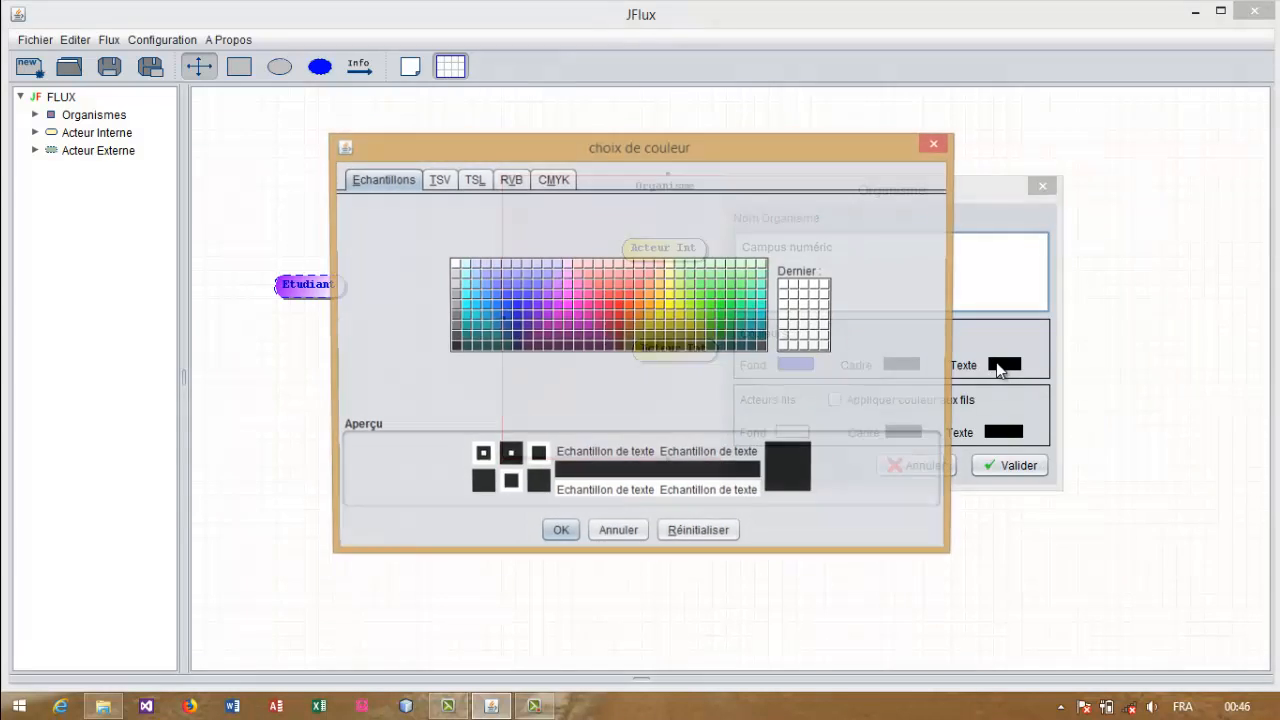
left_click(454, 265)
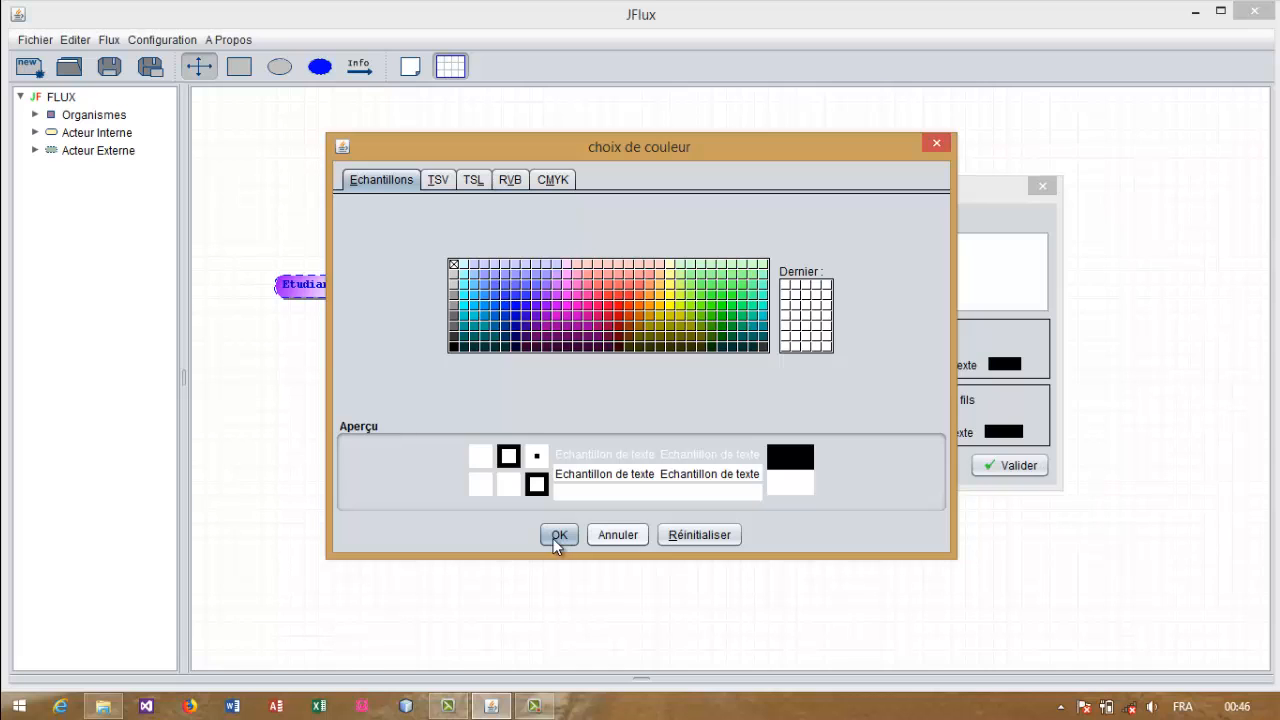
left_click(559, 535)
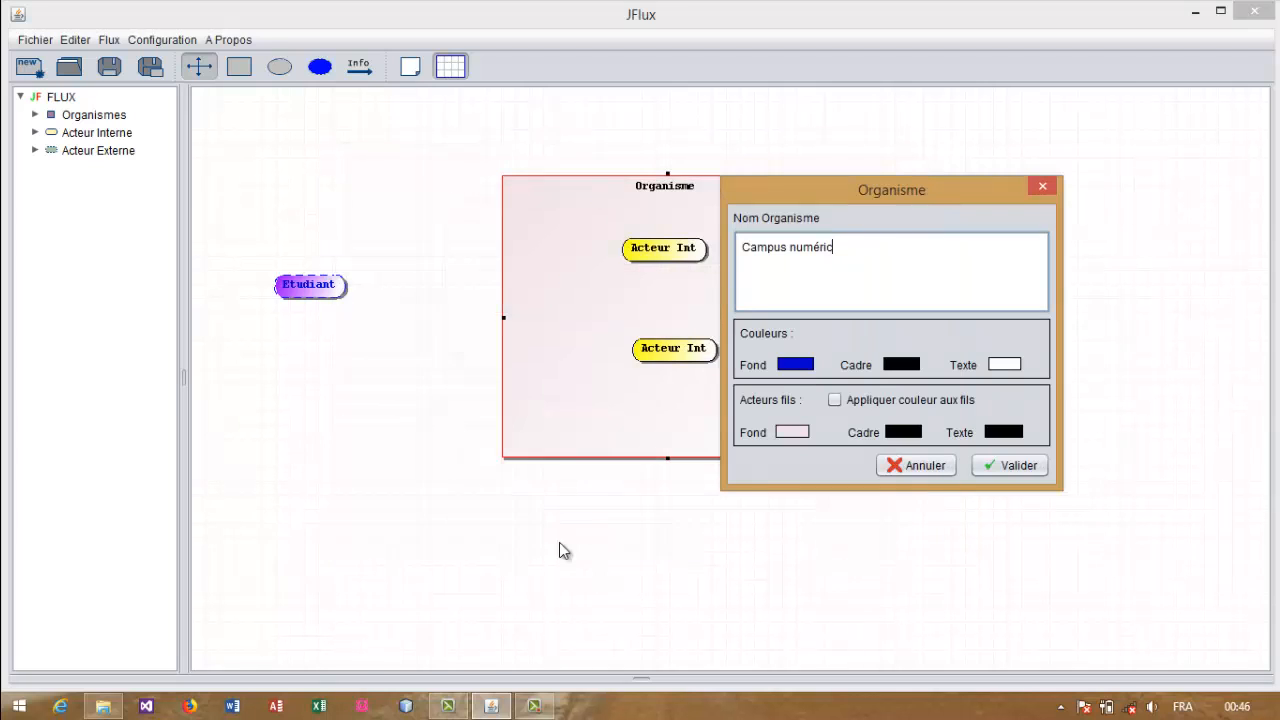
left_click(1036, 474)
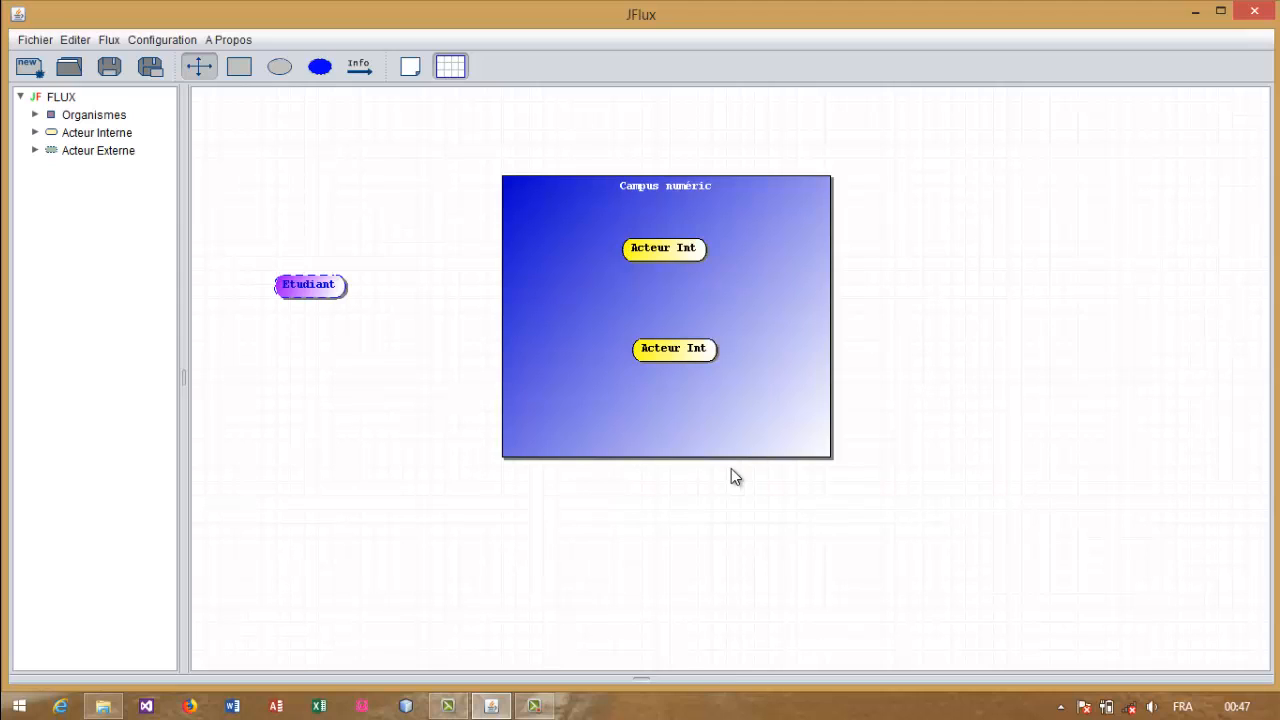
- Align the upper internal actor above the lower one and move the Campus numéric organism closer to the Etudiant actor
left_click_drag(678, 258, 687, 277)
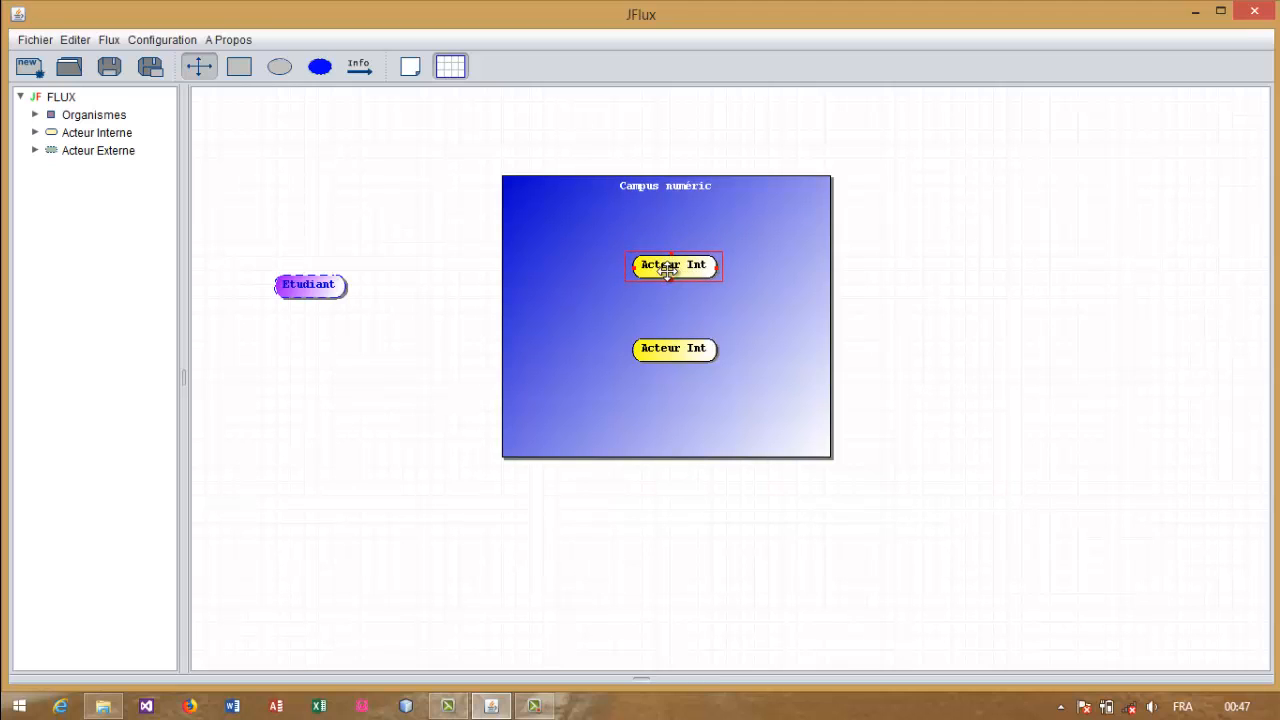
left_click(570, 240)
left_click_drag(570, 240, 531, 240)
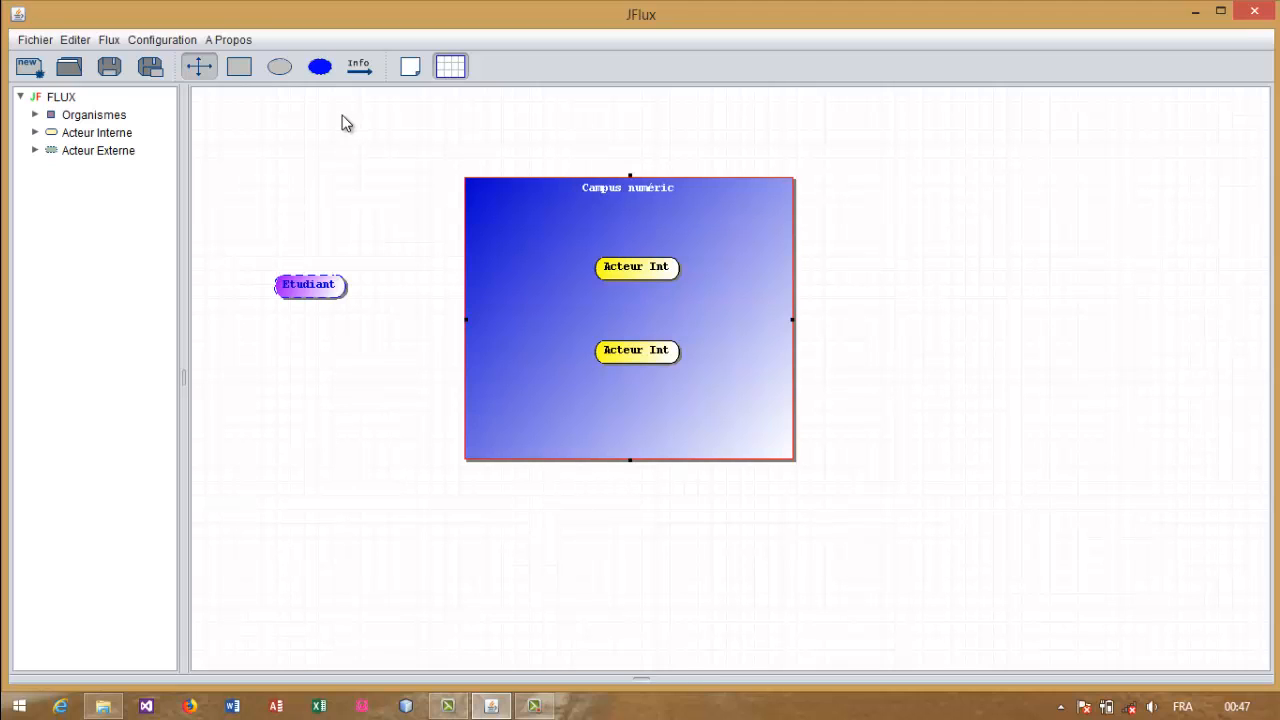
left_click(255, 239)
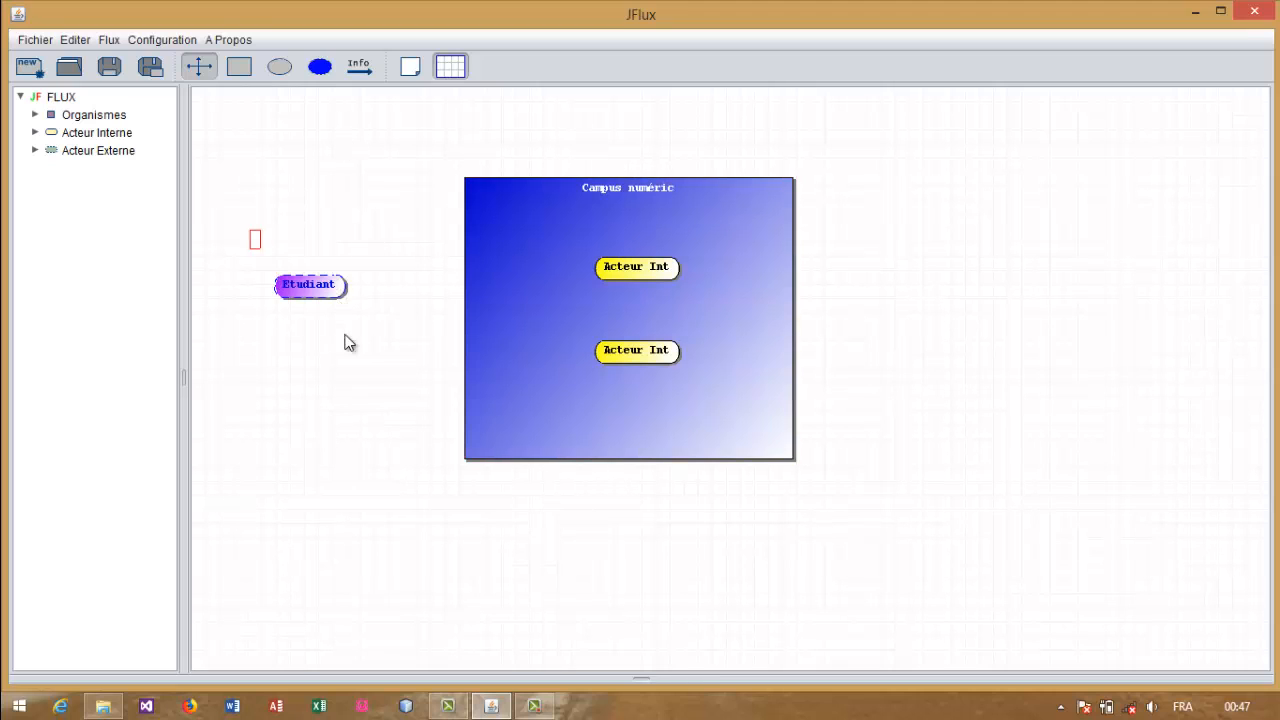
left_click_drag(344, 343, 362, 350)
- Rename the upper internal actor as Recepteur and move it slightly up within the organism
double_click(643, 273)
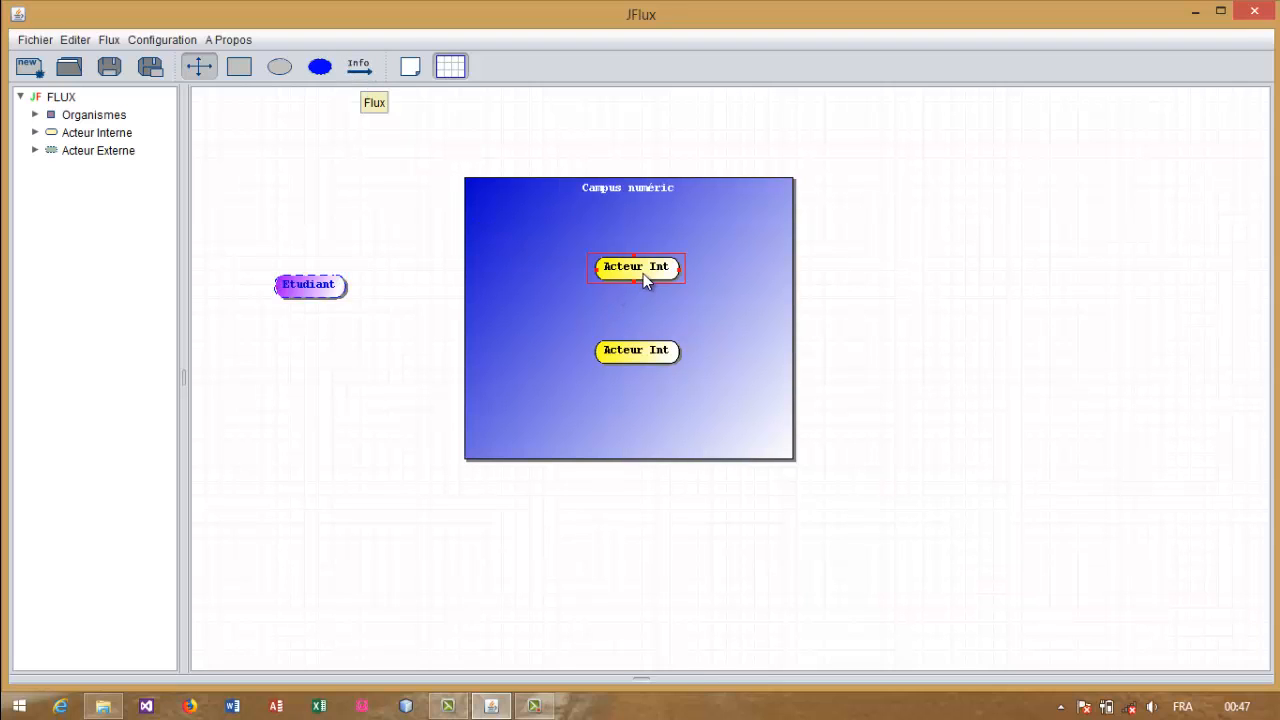
key("ctrl+a")
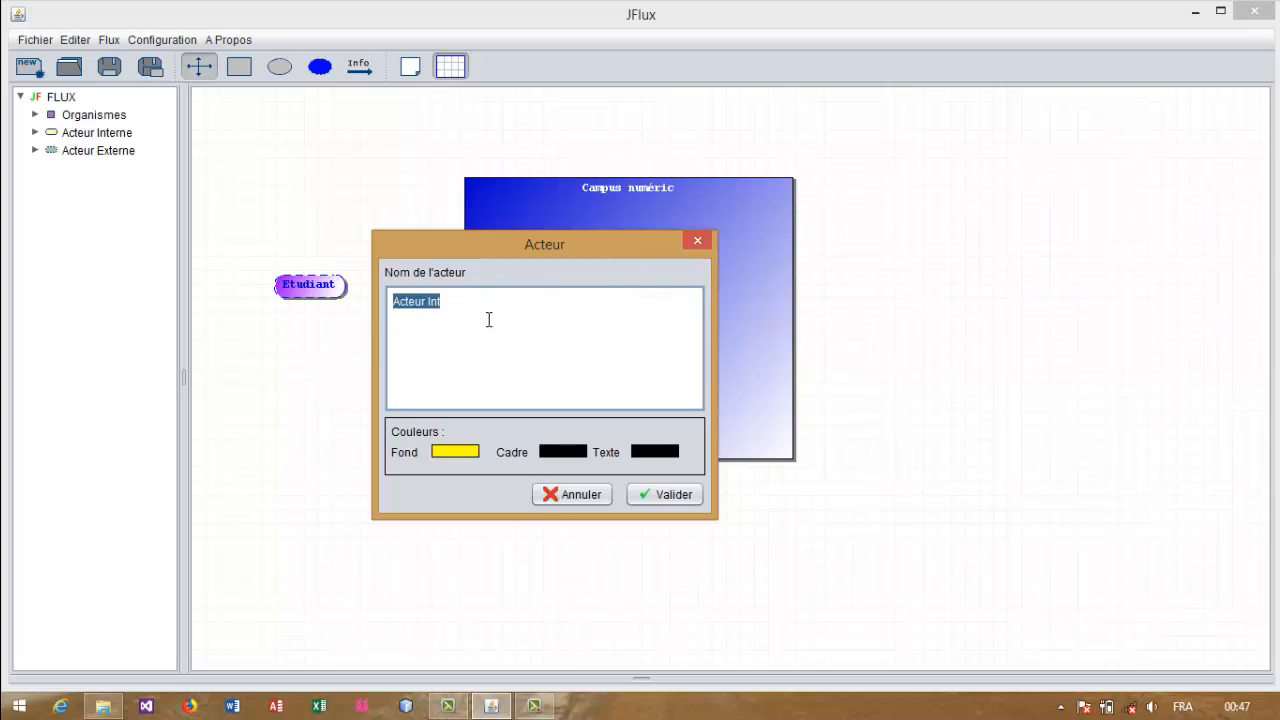
type("in")
key("BackSpace")
key("BackSpace")
type("Recepteur")
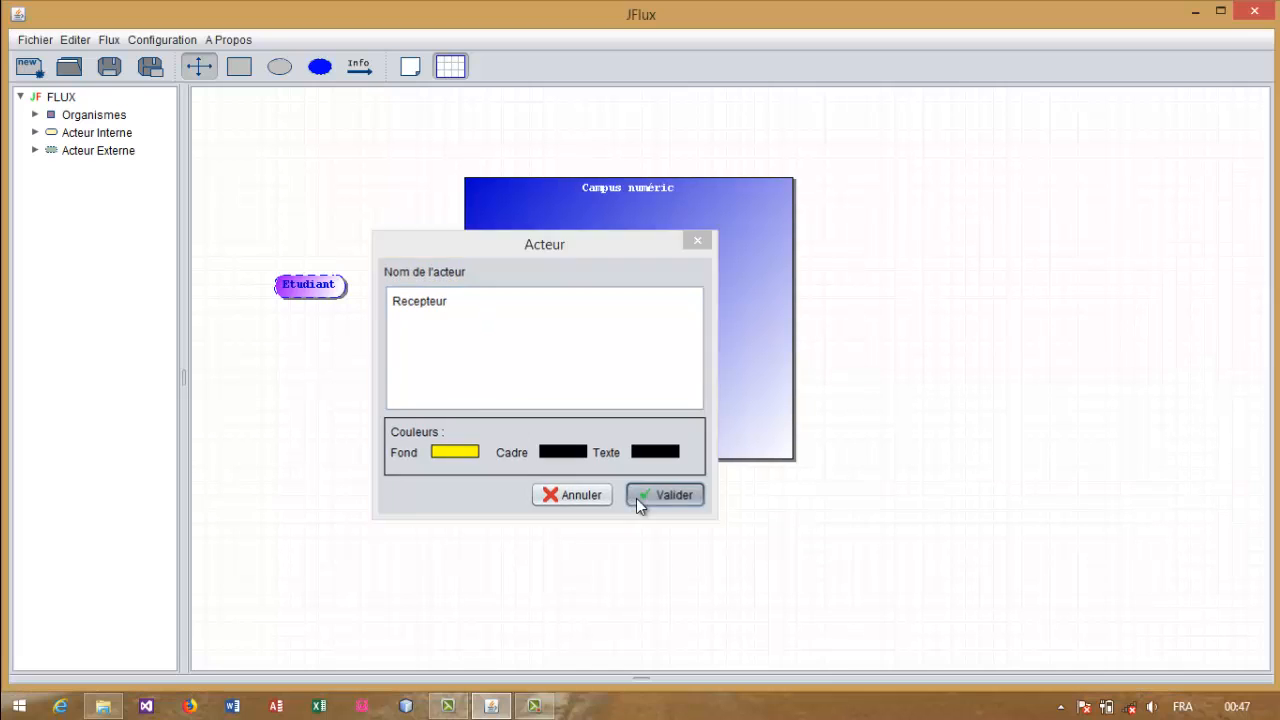
left_click(640, 496)
left_click_drag(624, 268, 618, 276)
- Shift the lower internal actor slightly left and enter Chargée d'Abonnement as its name
left_click_drag(623, 358, 604, 358)
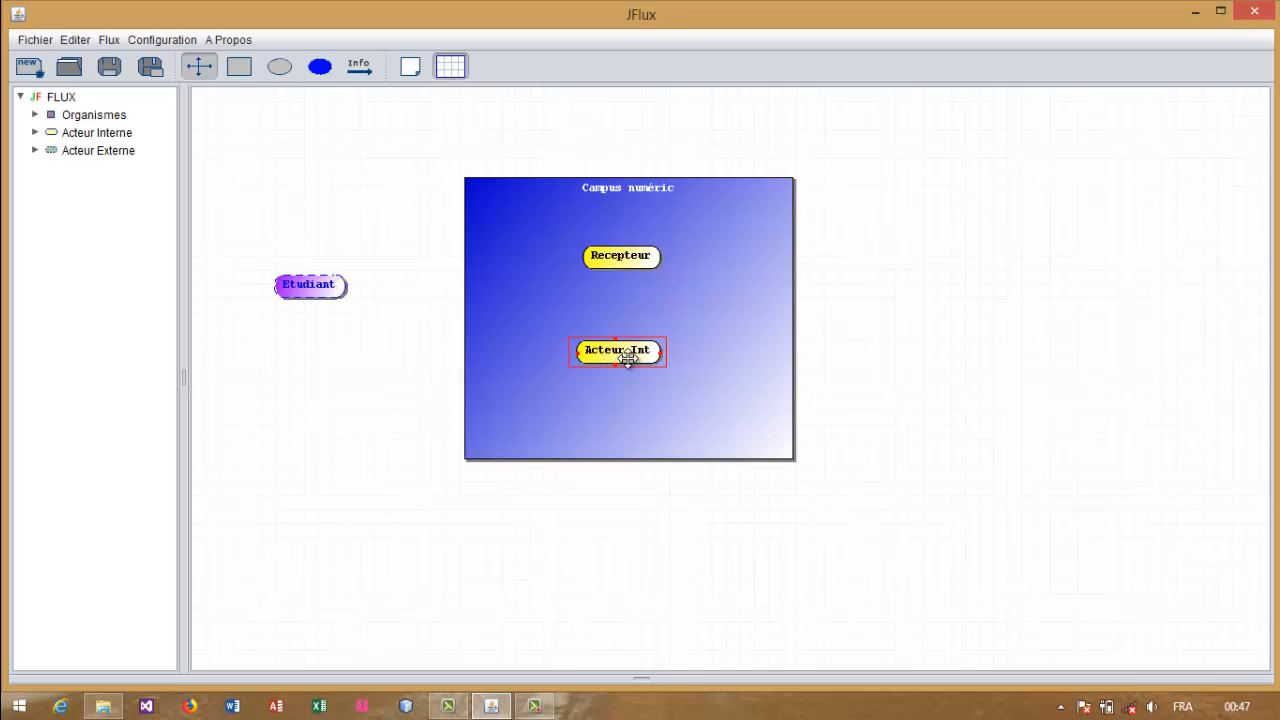
double_click(628, 357)
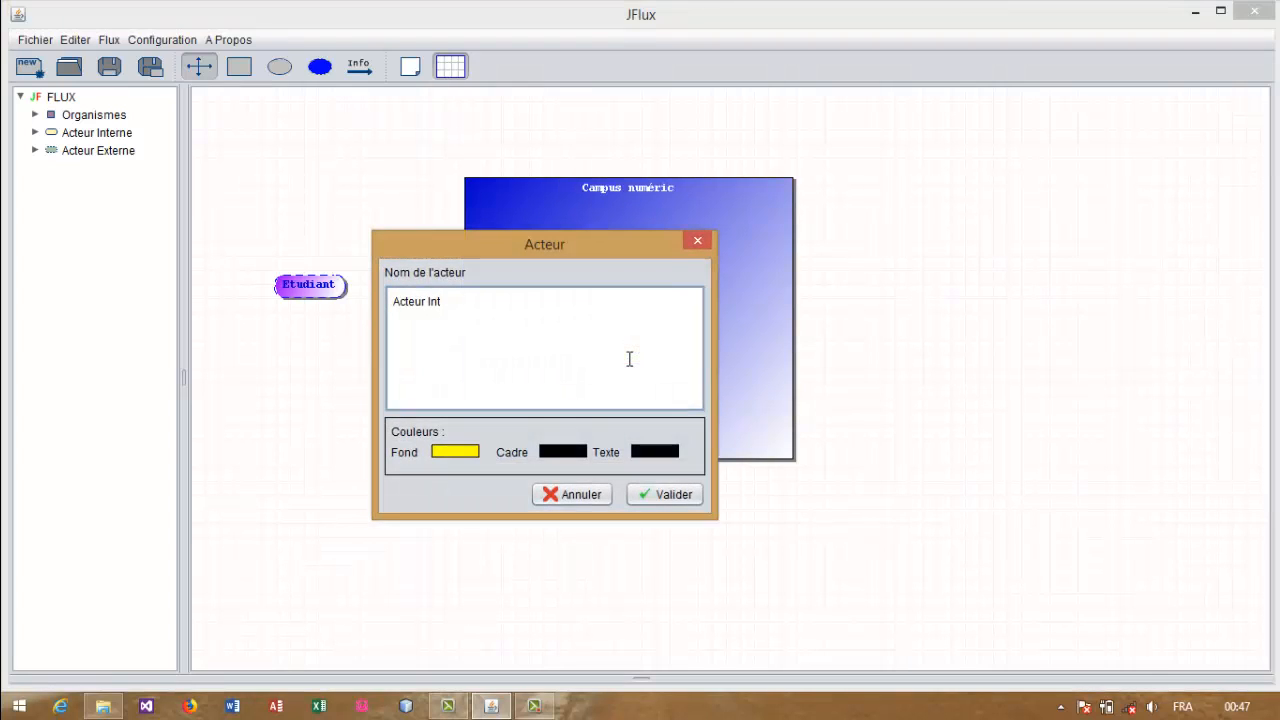
key("BackSpace")
key("BackSpace")
key("BackSpace")
key("BackSpace")
key("BackSpace")
key("BackSpace")
key("BackSpace")
key("BackSpace")
key("BackSpace")
type("Chargée")
type("d'Abonnement")
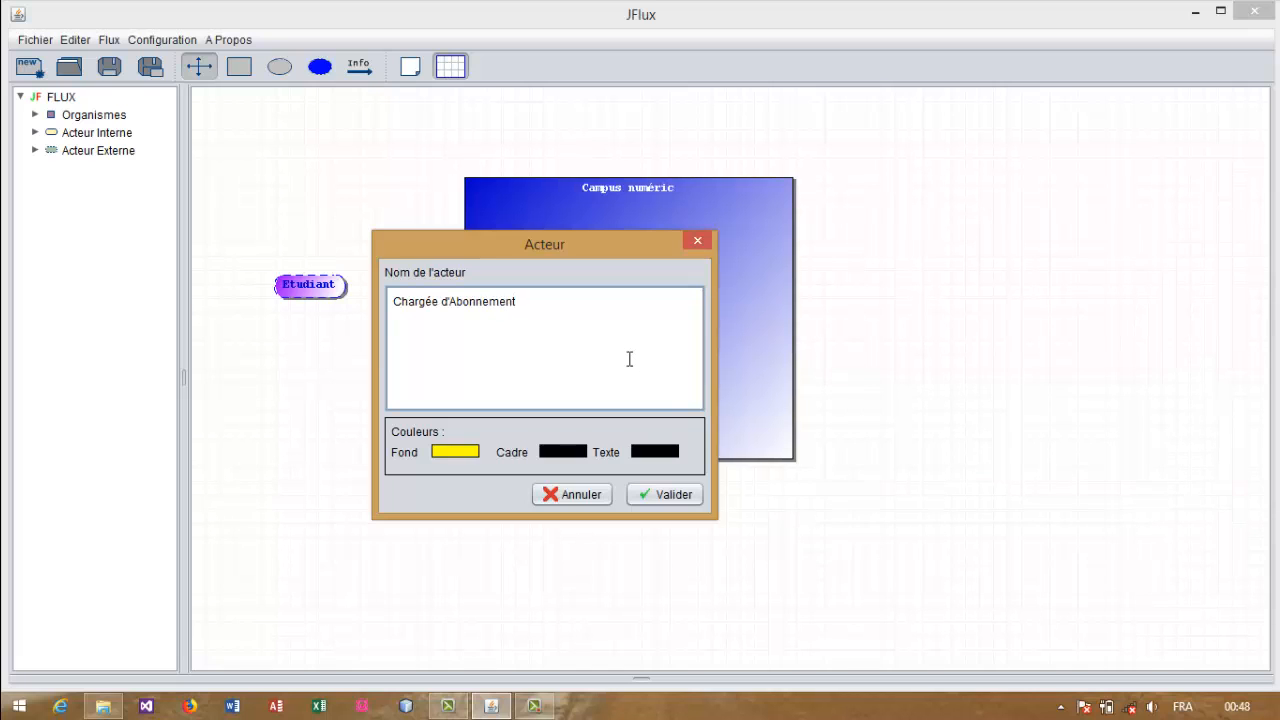
- Split the name Chargée d'Abonnement over two lines, apply it, and centre the actor beneath Recepteur
left_click_drag(528, 246, 930, 267)
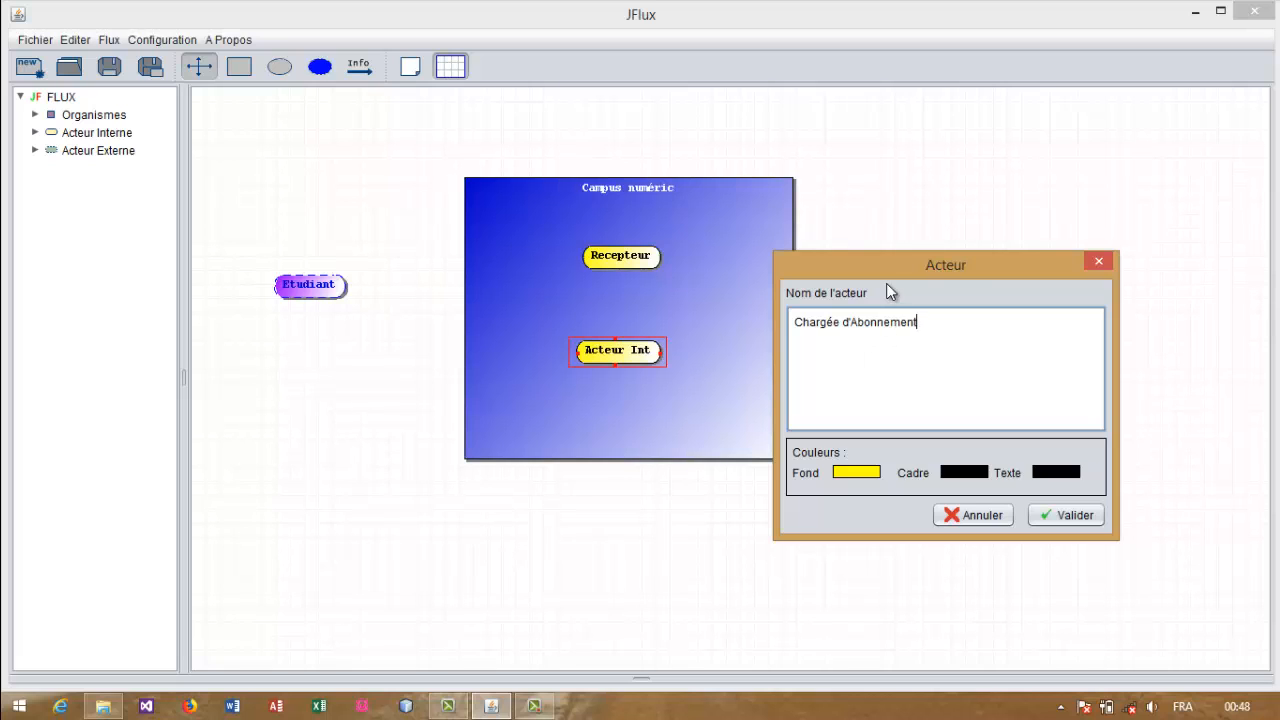
left_click_drag(887, 266, 969, 266)
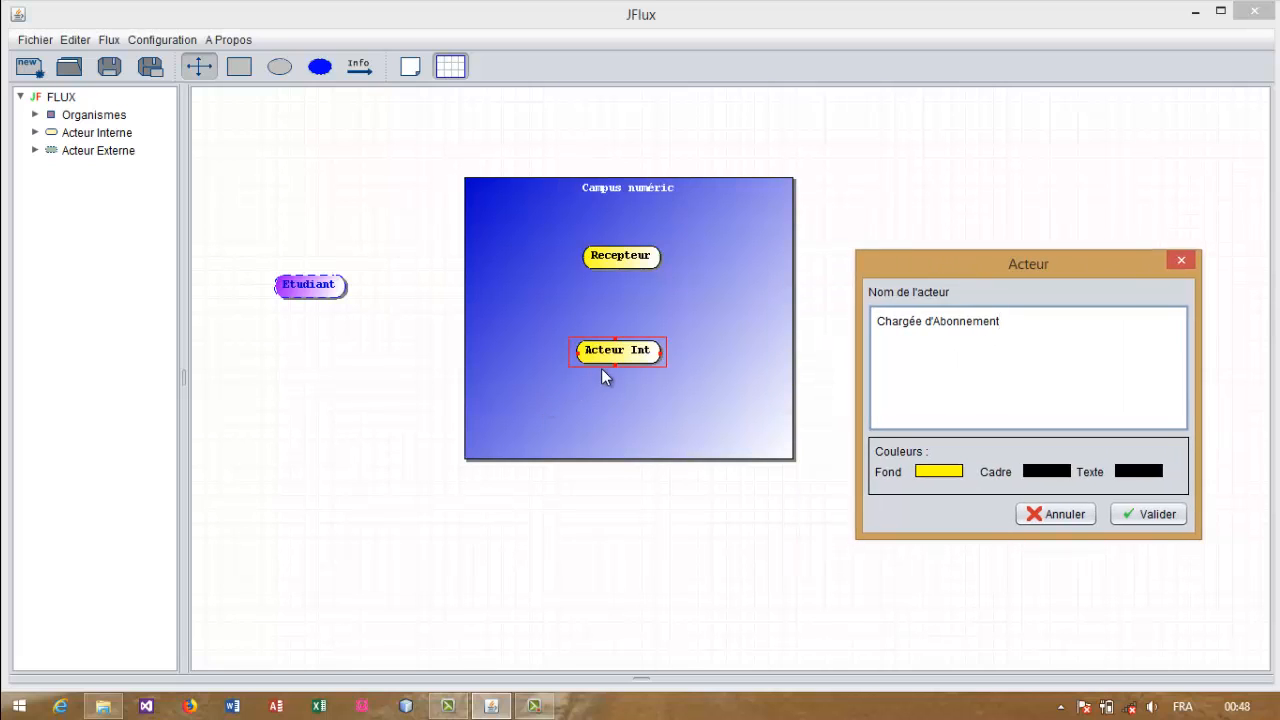
left_click(924, 322)
key("Return")
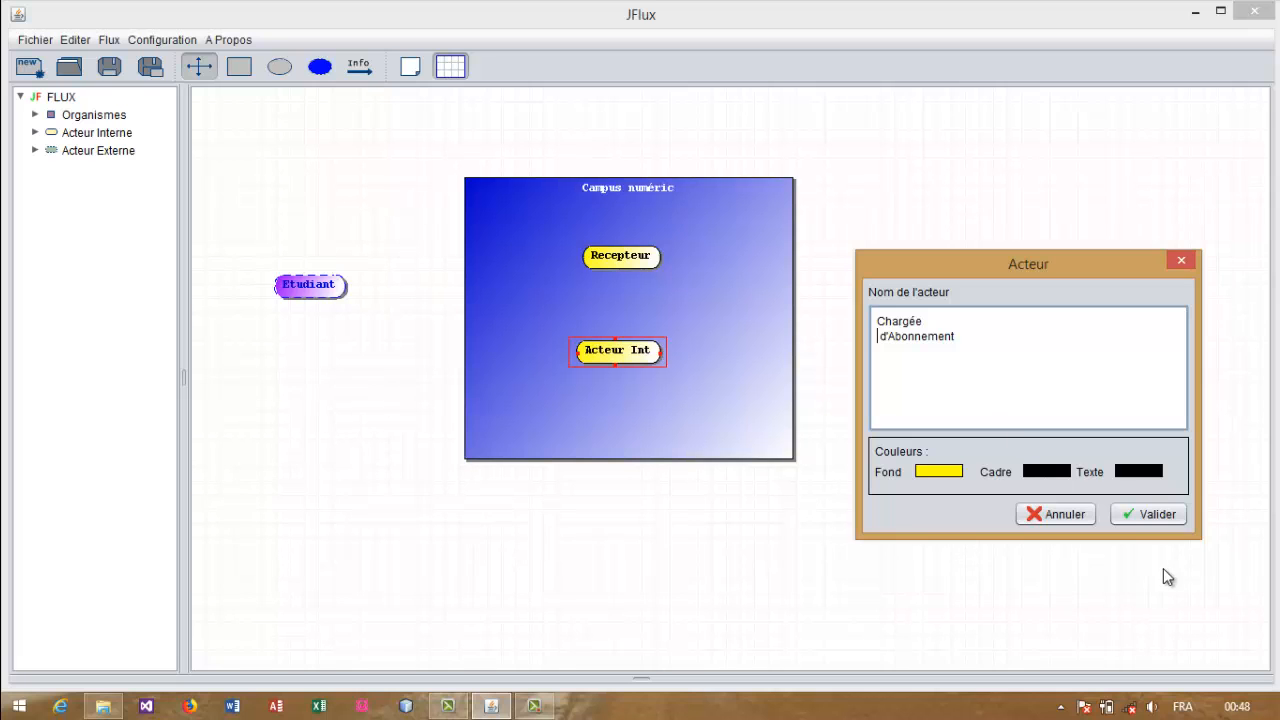
left_click(1150, 514)
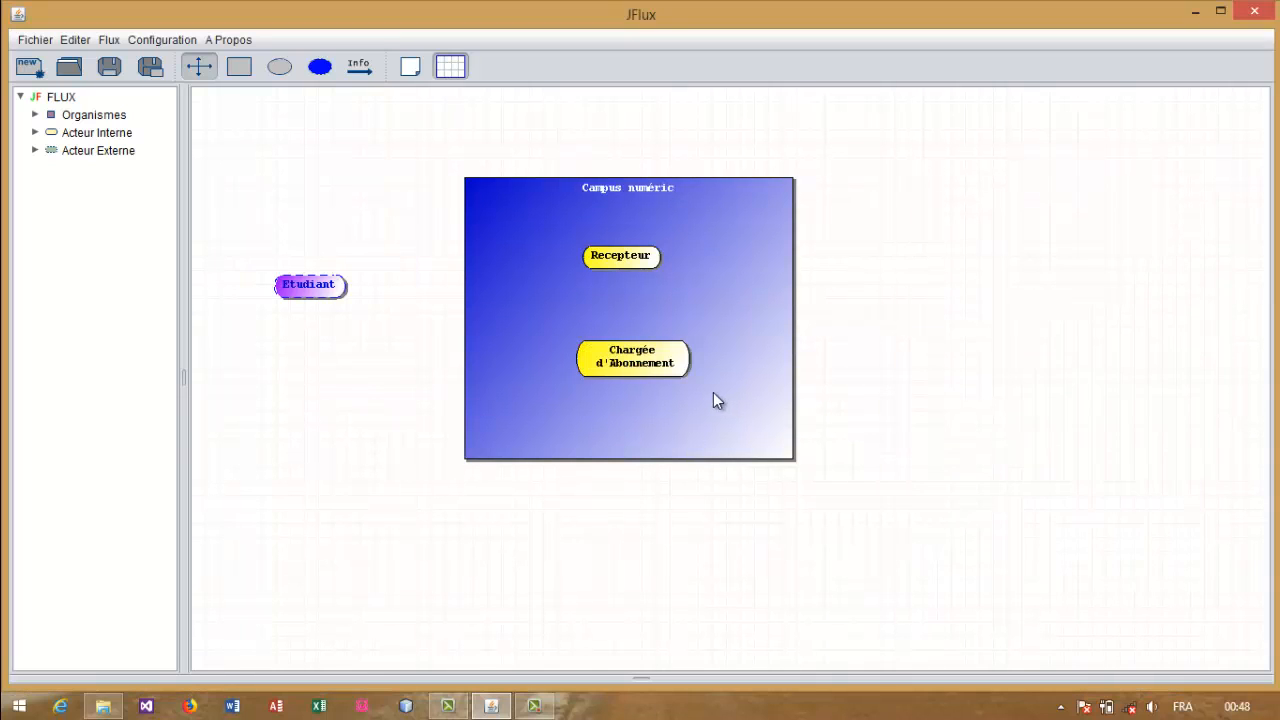
left_click_drag(651, 367, 616, 347)
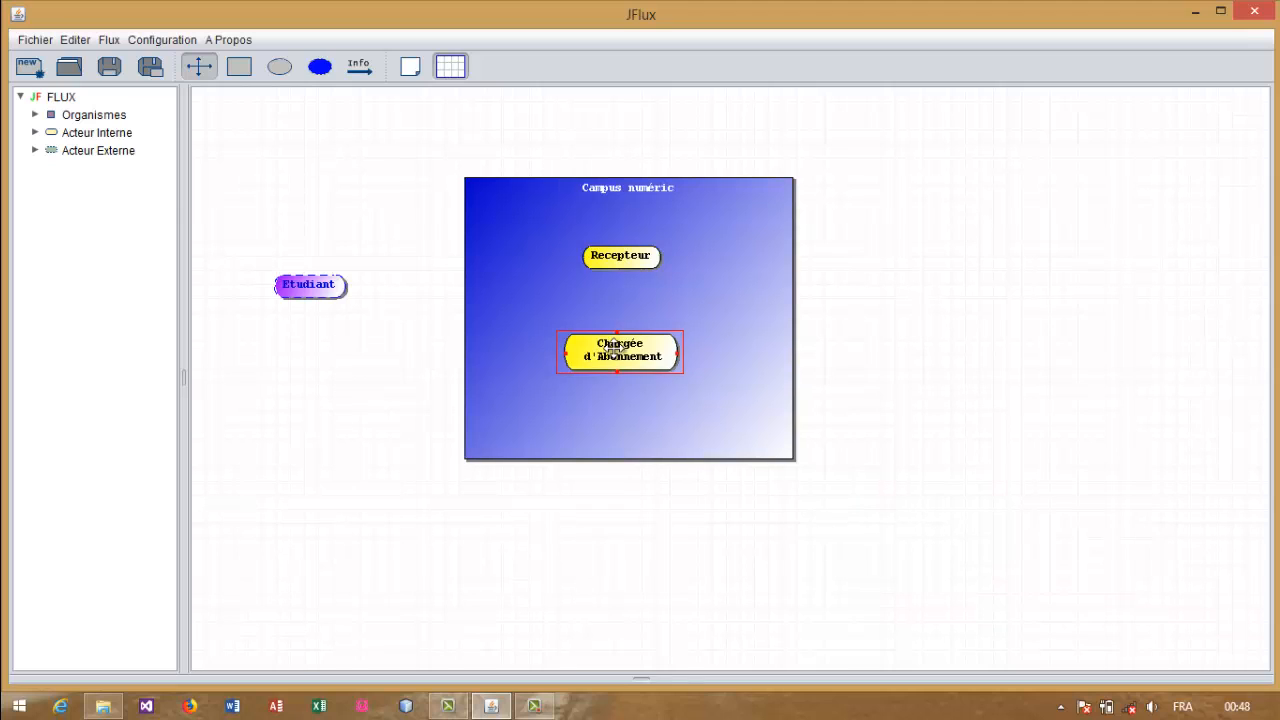
left_click(295, 380)
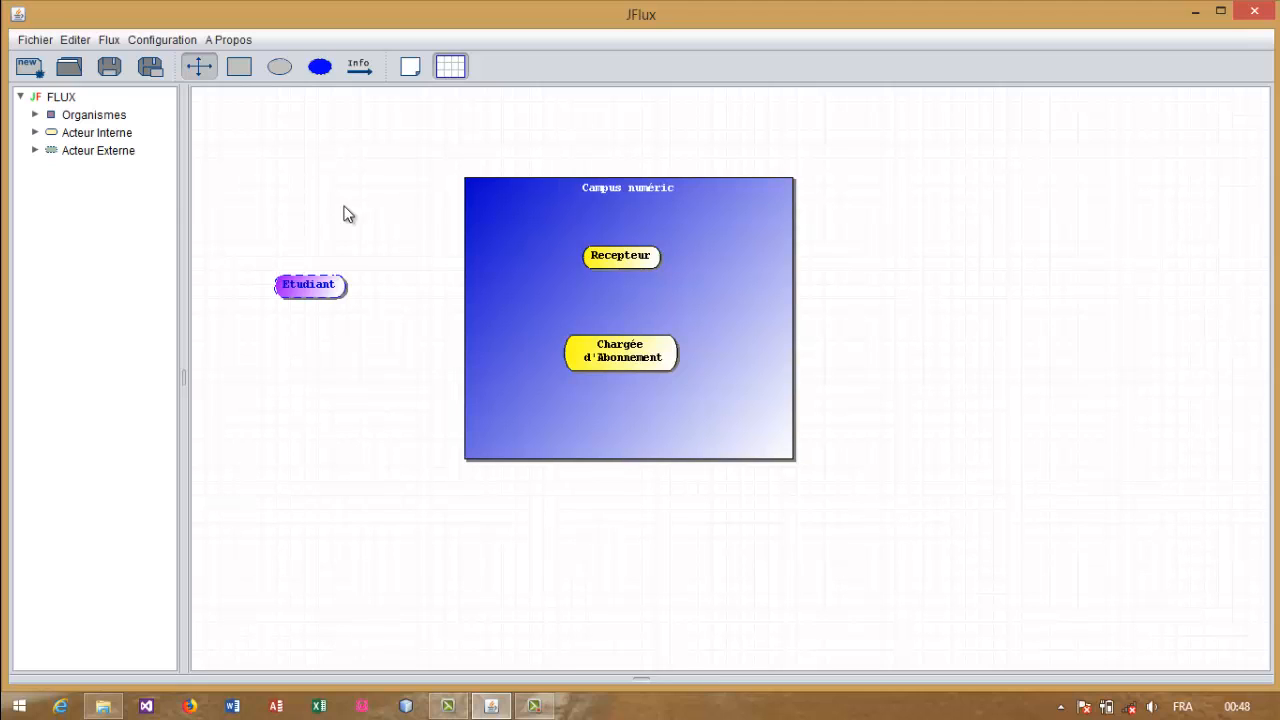
- Link Etudiant to Recepteur with an information flow carrying the message Demande d'abonnement and the Point de cassure option enabled
left_click(360, 66)
left_click(333, 287)
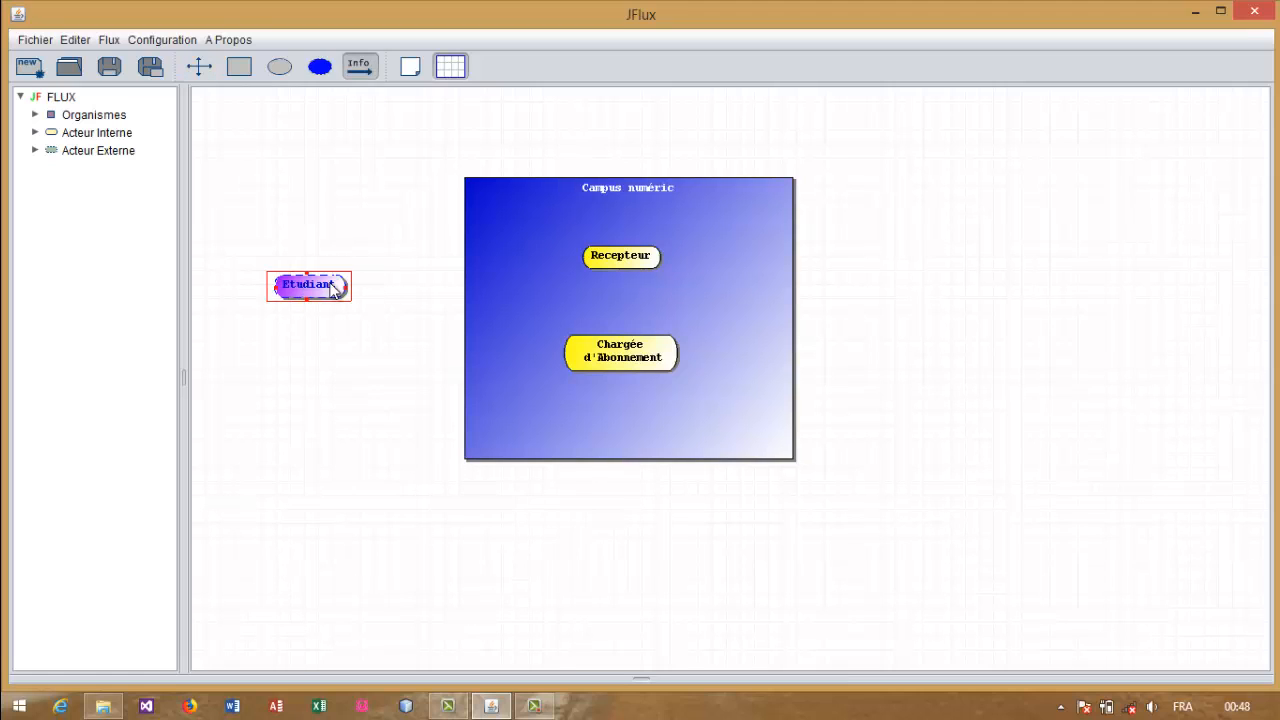
left_click_drag(331, 284, 599, 256)
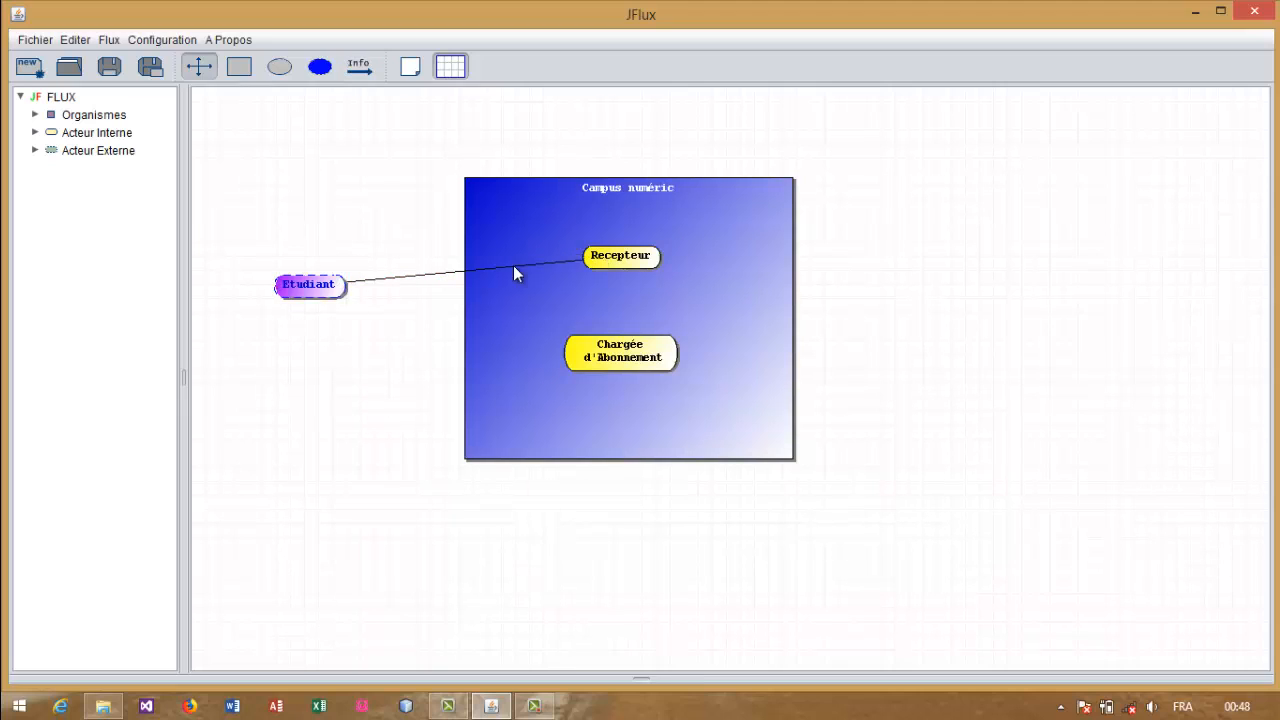
double_click(385, 279)
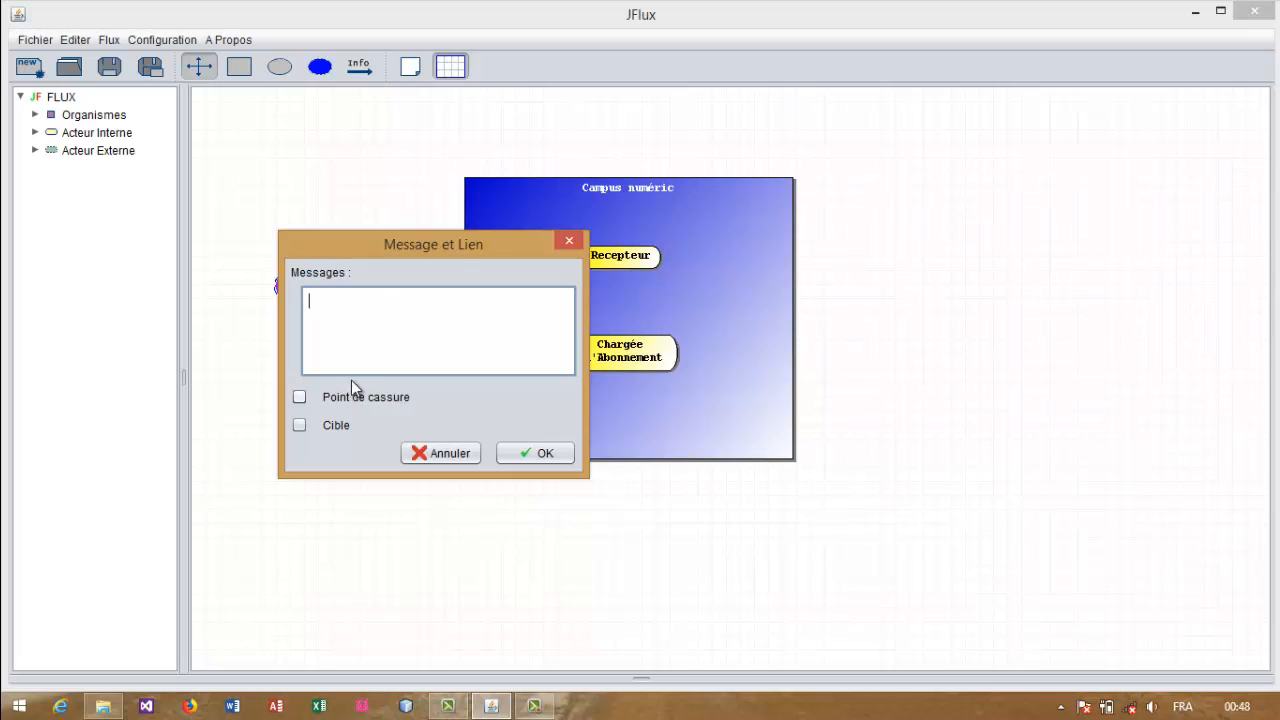
type("Demande d'abonnement")
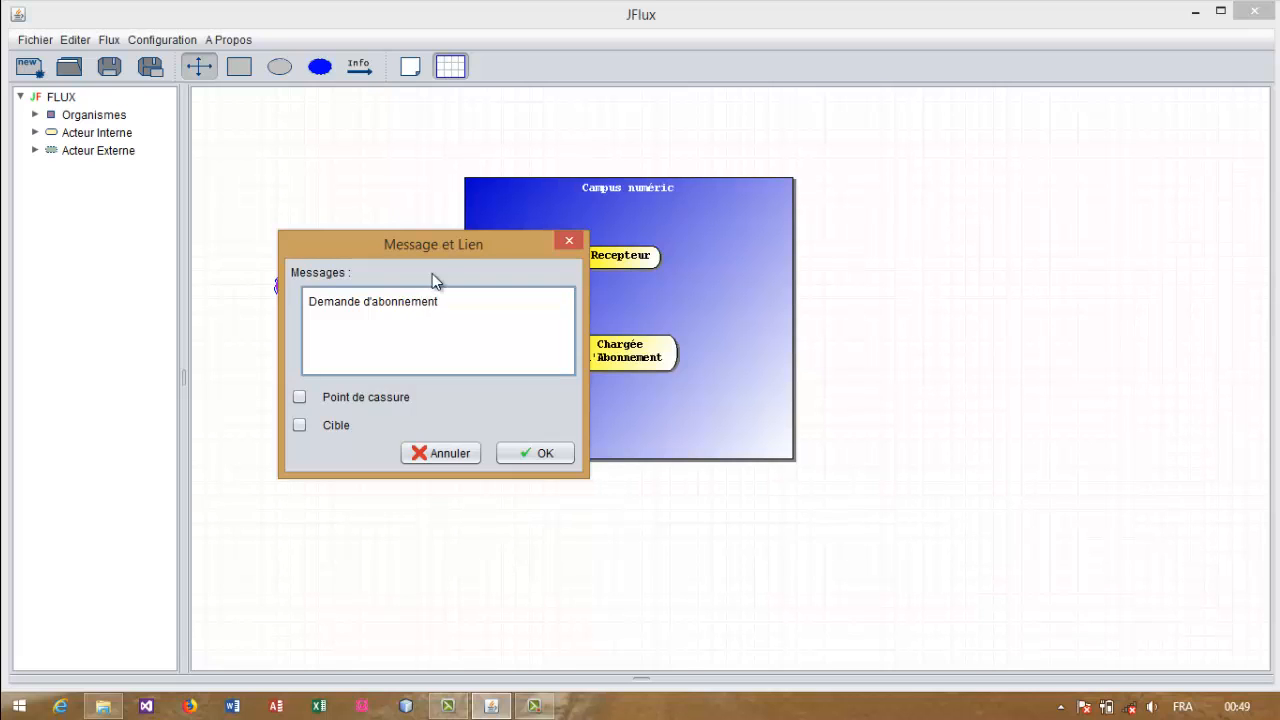
left_click_drag(446, 249, 1009, 198)
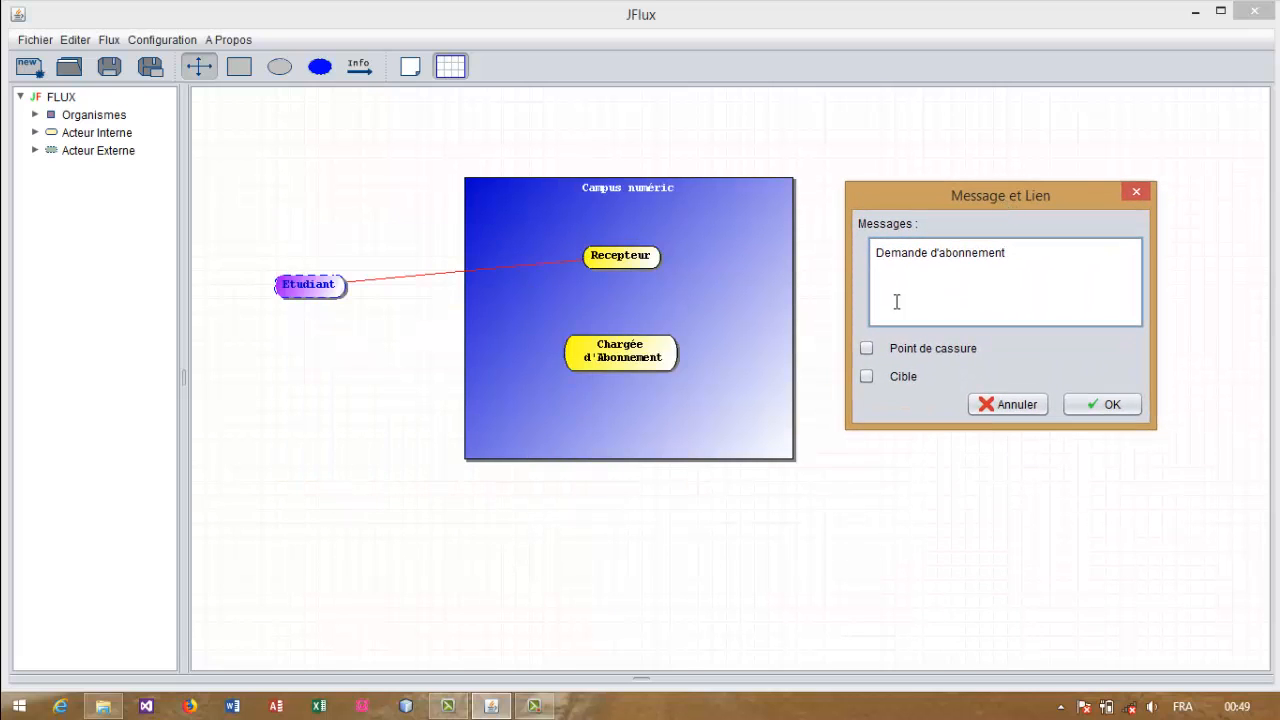
left_click(866, 349)
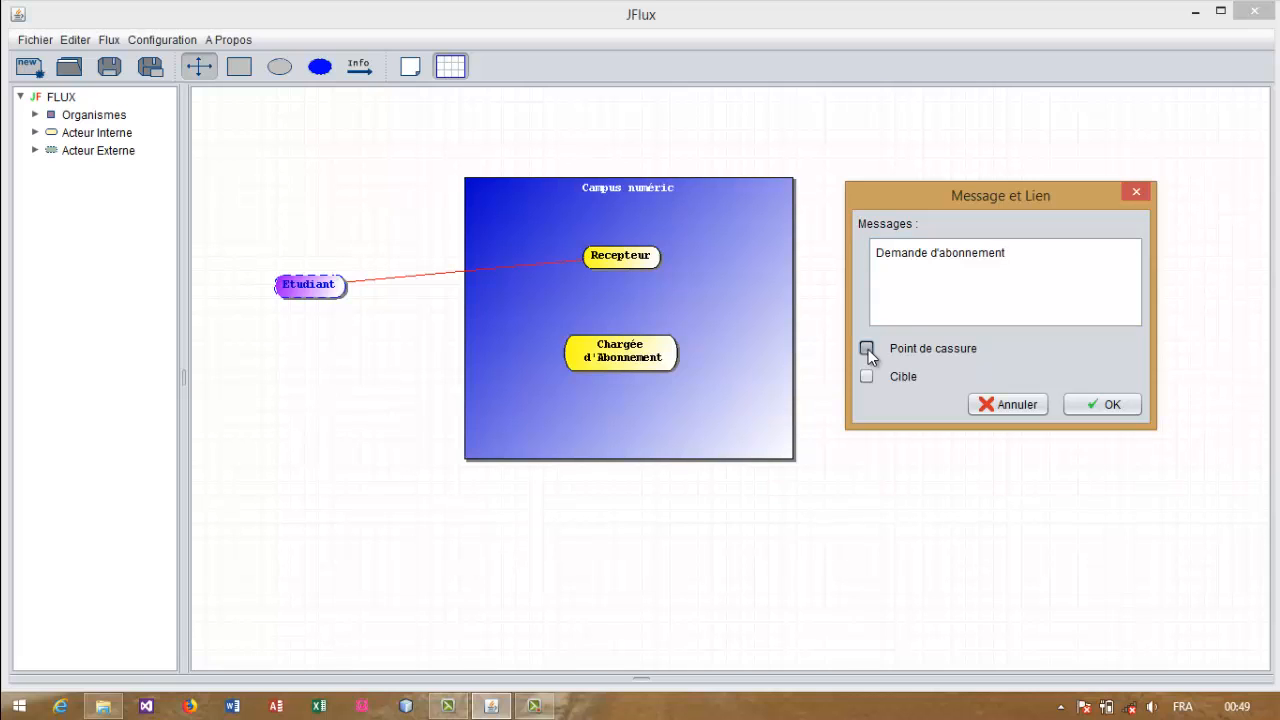
left_click(1075, 404)
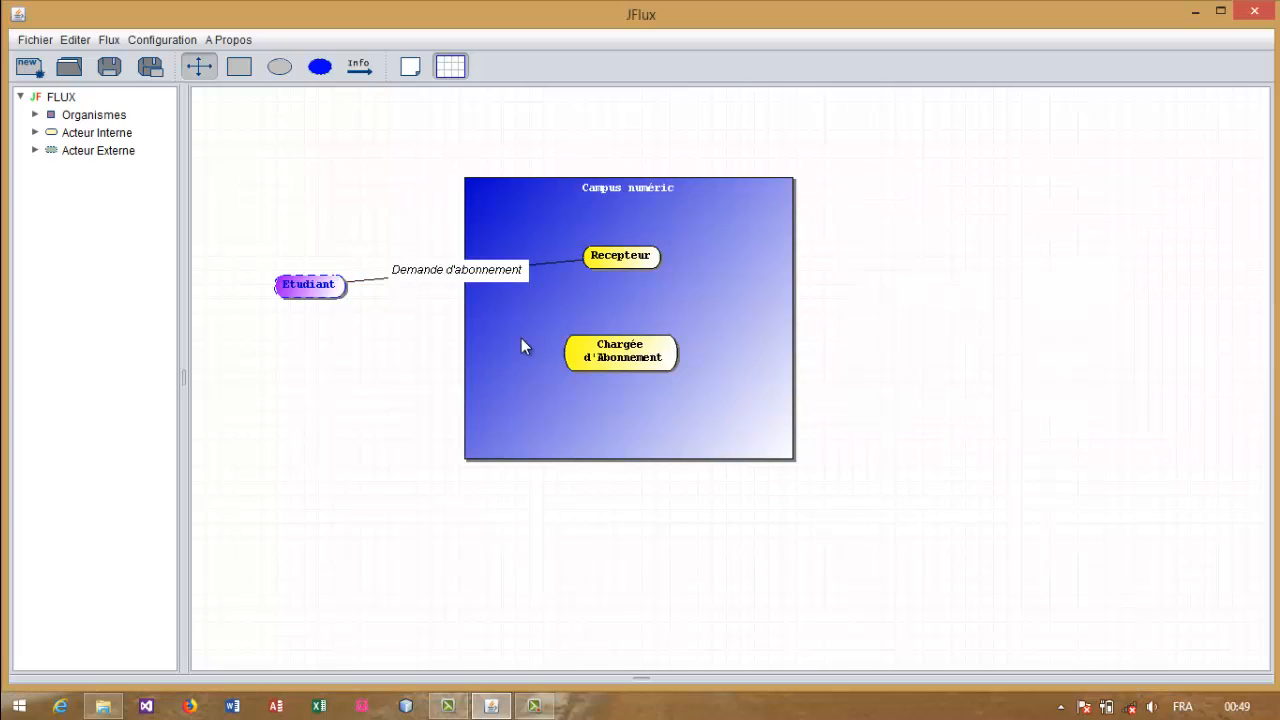
- Spread out the layout: shift Etudiant slightly down and left, Campus numéric further right, and the Demande d'abonnement label upward
left_click_drag(293, 289, 274, 305)
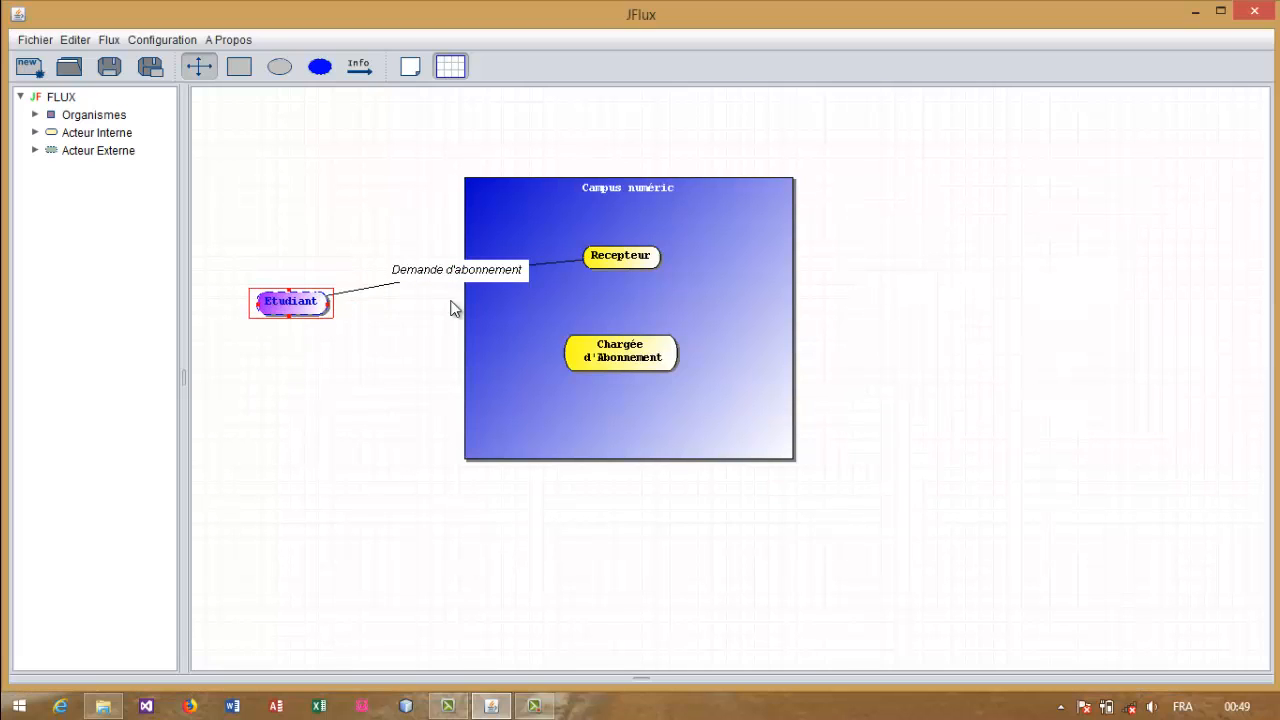
left_click_drag(419, 271, 315, 234)
left_click_drag(465, 278, 541, 273)
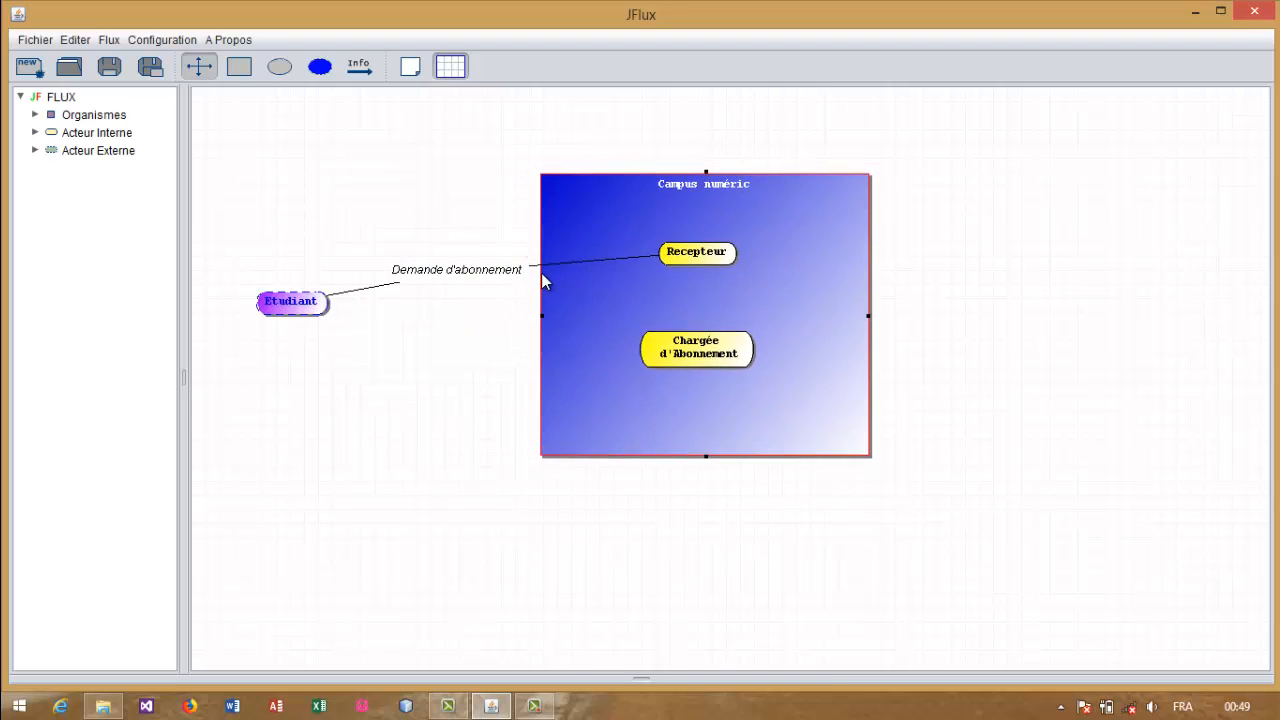
left_click(475, 235)
left_click_drag(440, 270, 420, 231)
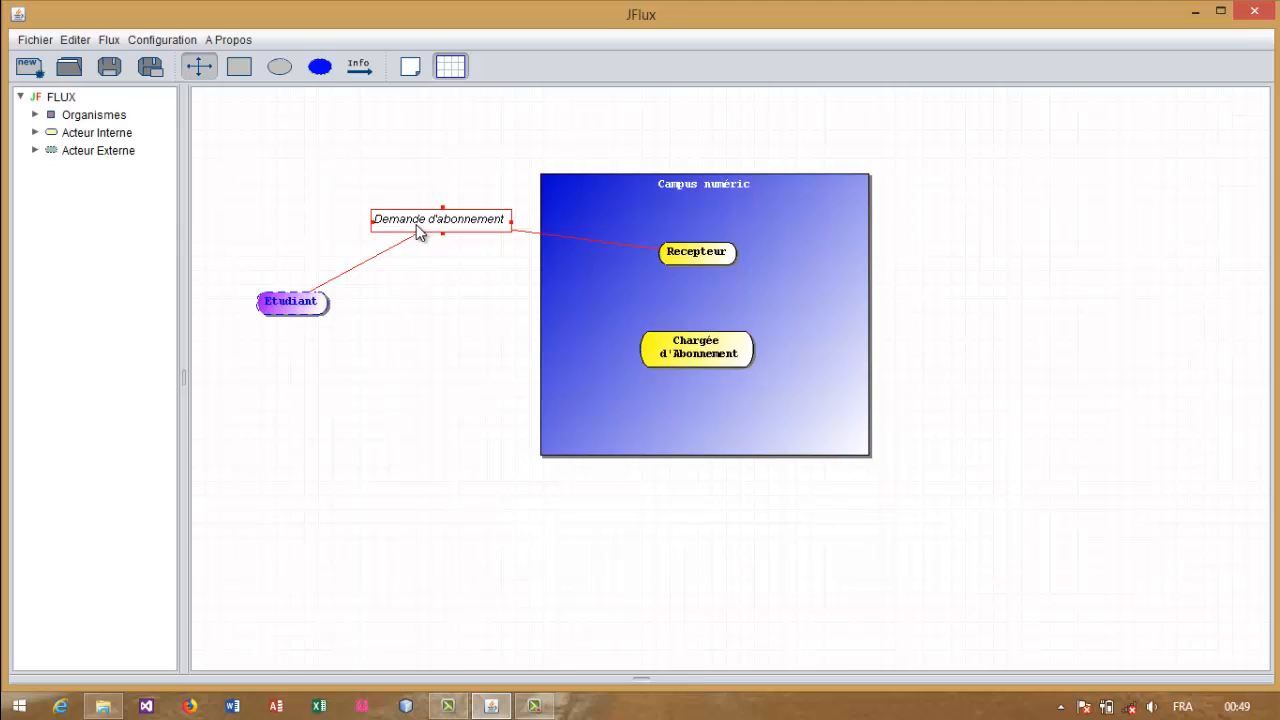
right_click(416, 225)
left_click(441, 218)
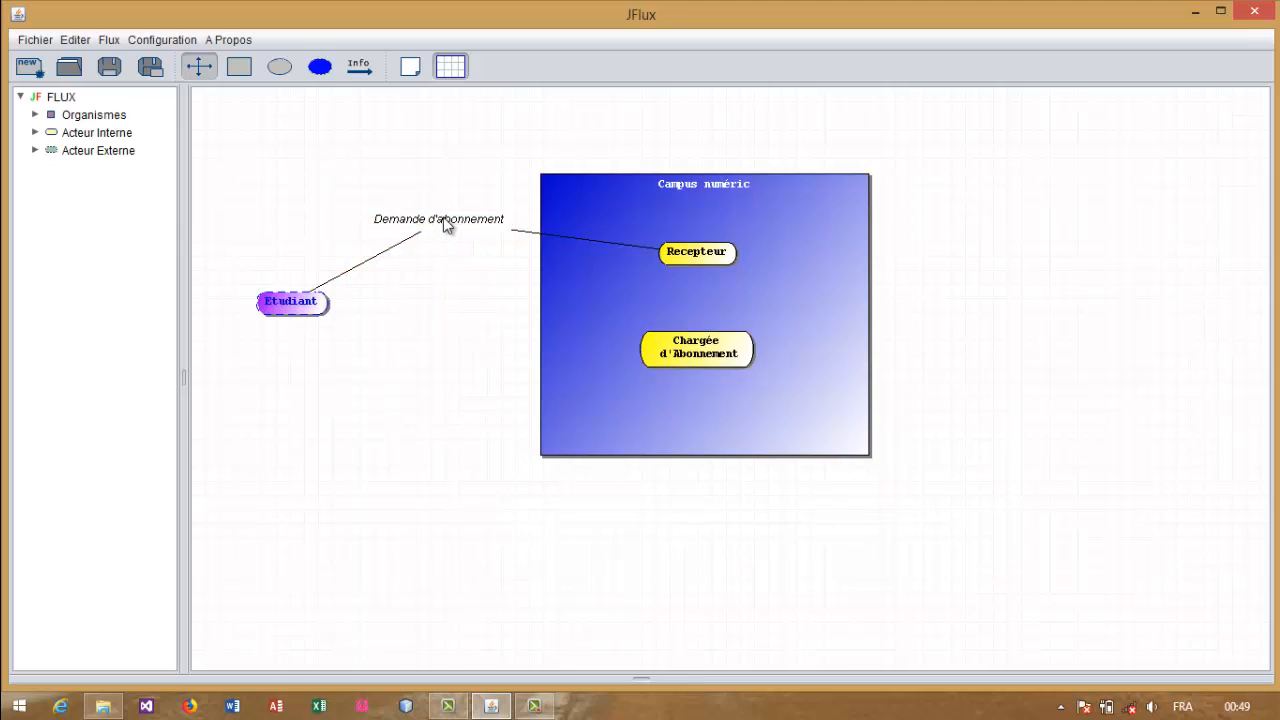
left_click_drag(471, 245, 469, 243)
left_click(152, 70)
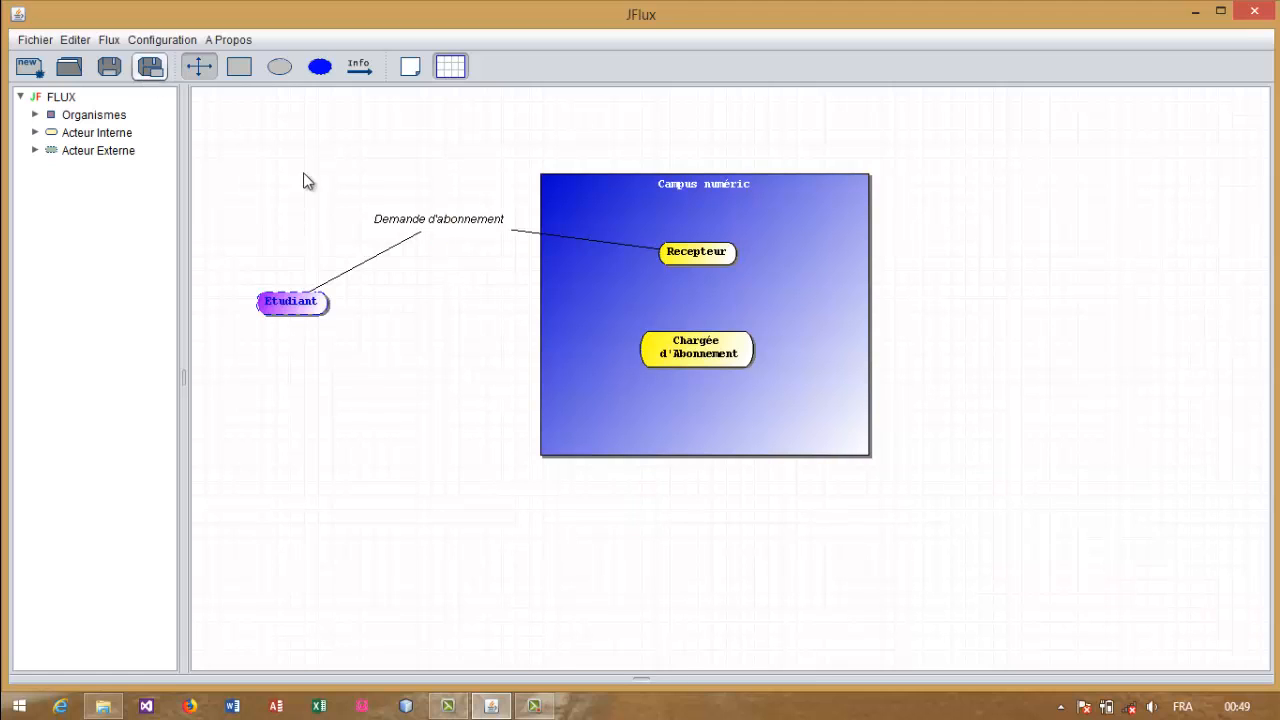
- Enable the Cible option on the Demande d'abonnement link so it points to Recepteur
double_click(392, 255)
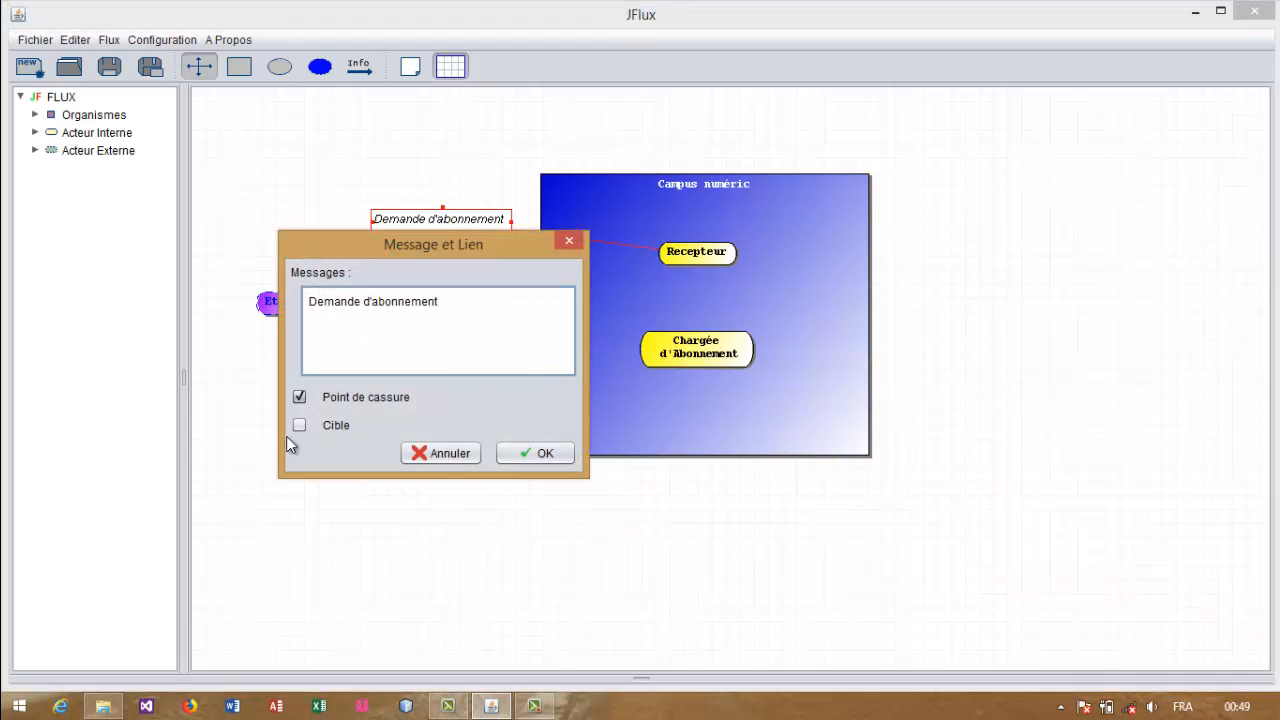
left_click(300, 425)
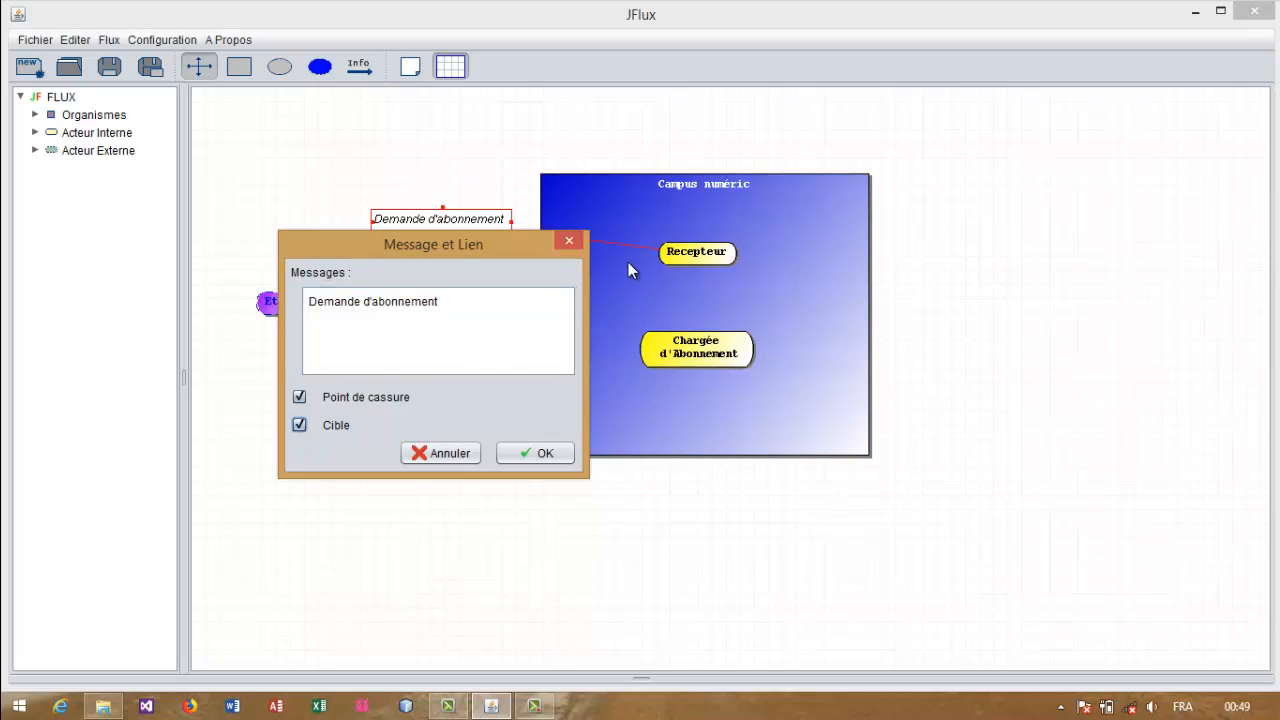
left_click(526, 451)
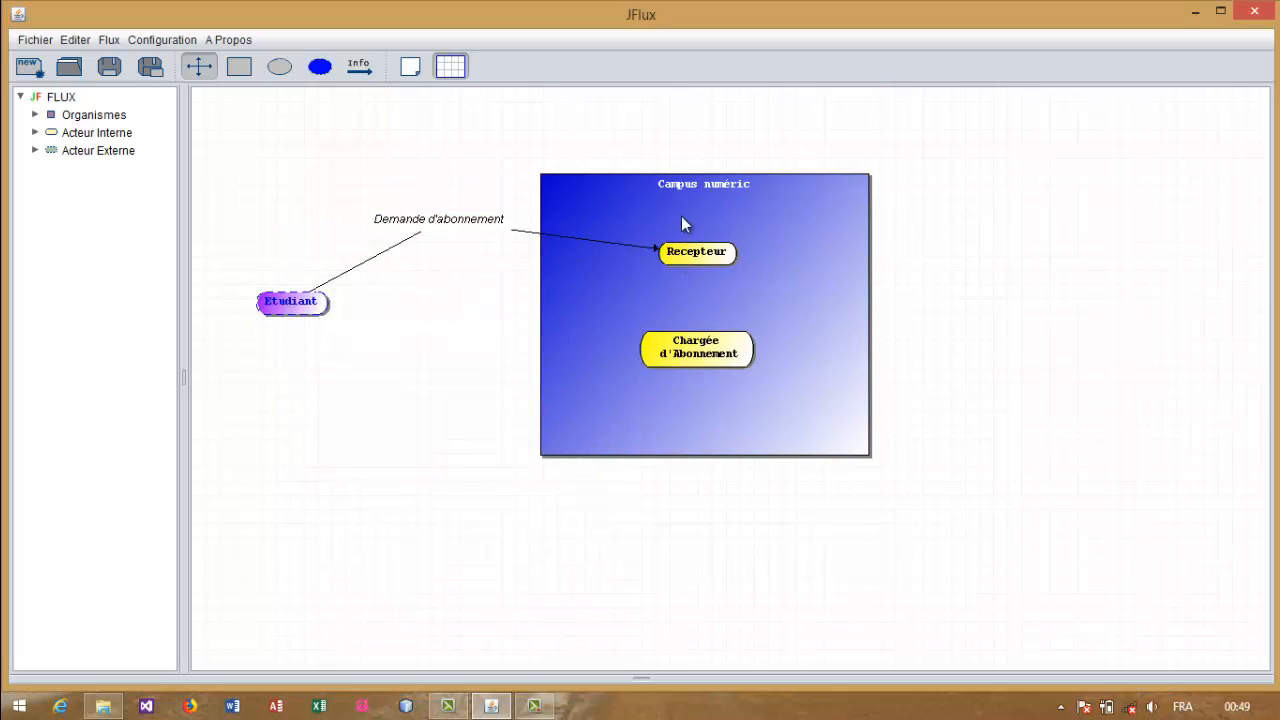
- Move the Campus numéric organism up and slightly right, and lower Chargée d'Abonnement within it to widen the gap below Recepteur
left_click_drag(684, 200, 706, 149)
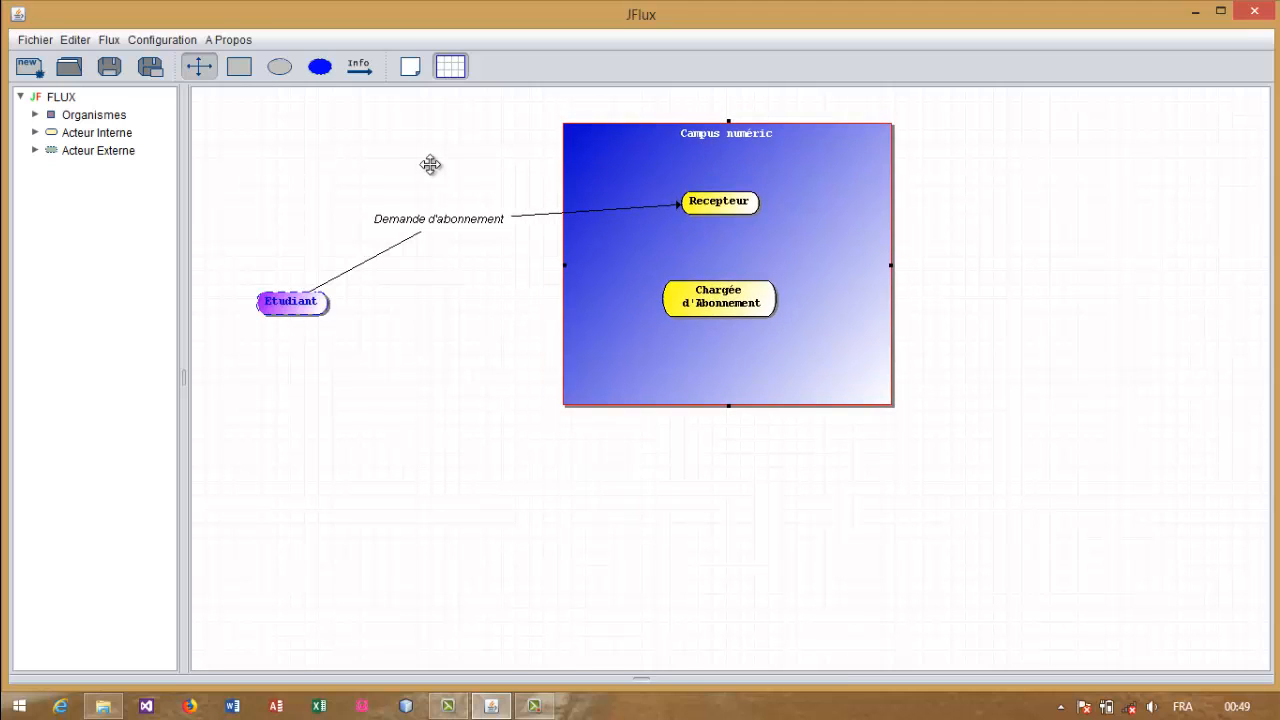
left_click_drag(720, 314, 728, 345)
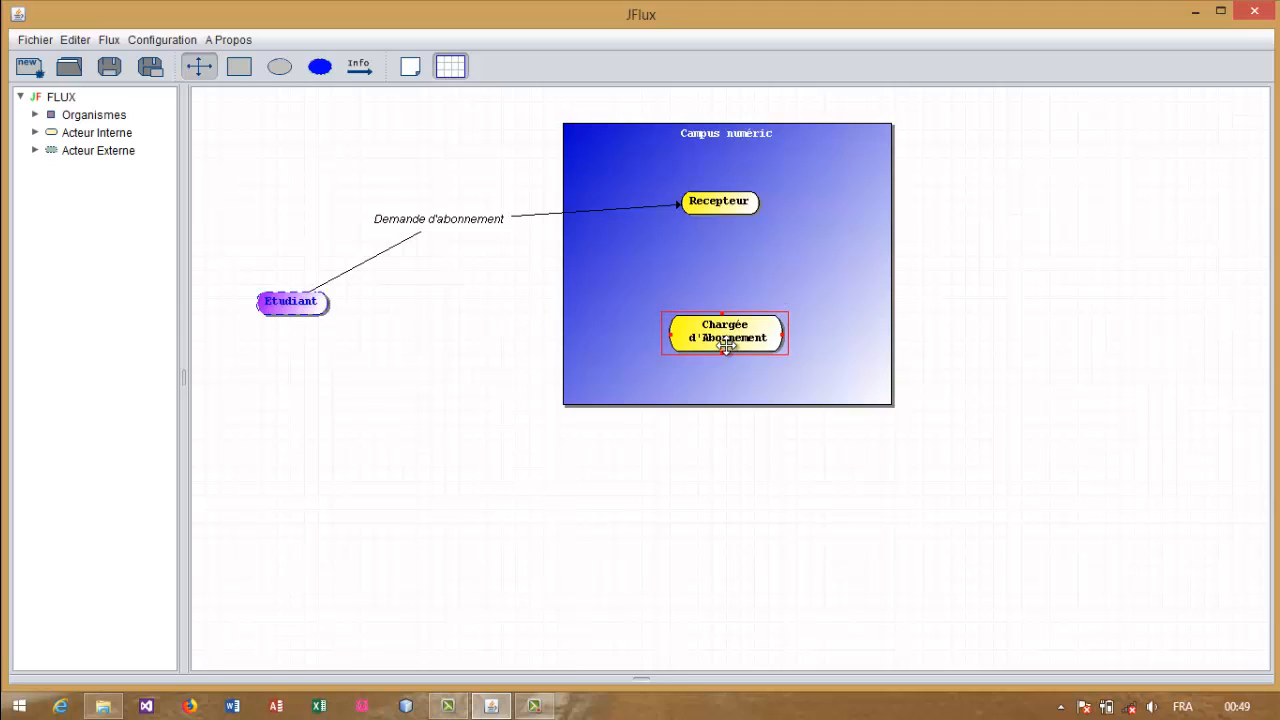
- Draw an information link from Recepteur to Chargée d'Abonnement
left_click(361, 68)
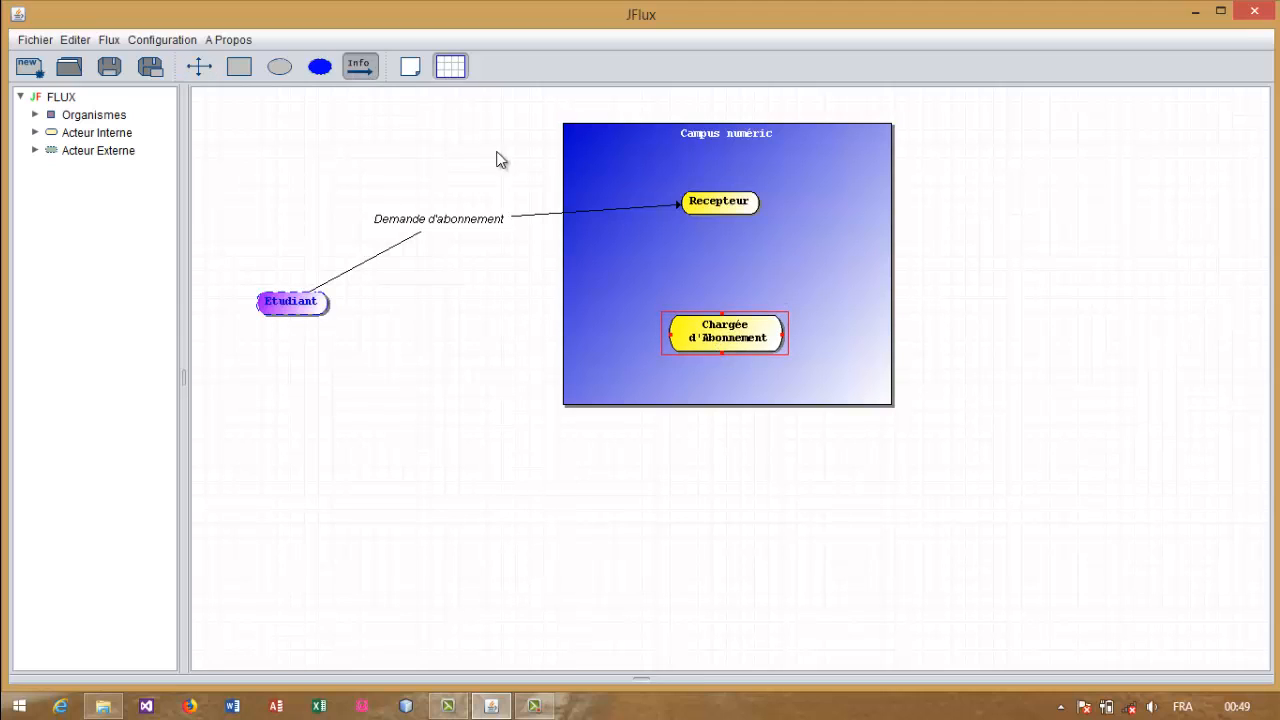
left_click(720, 206)
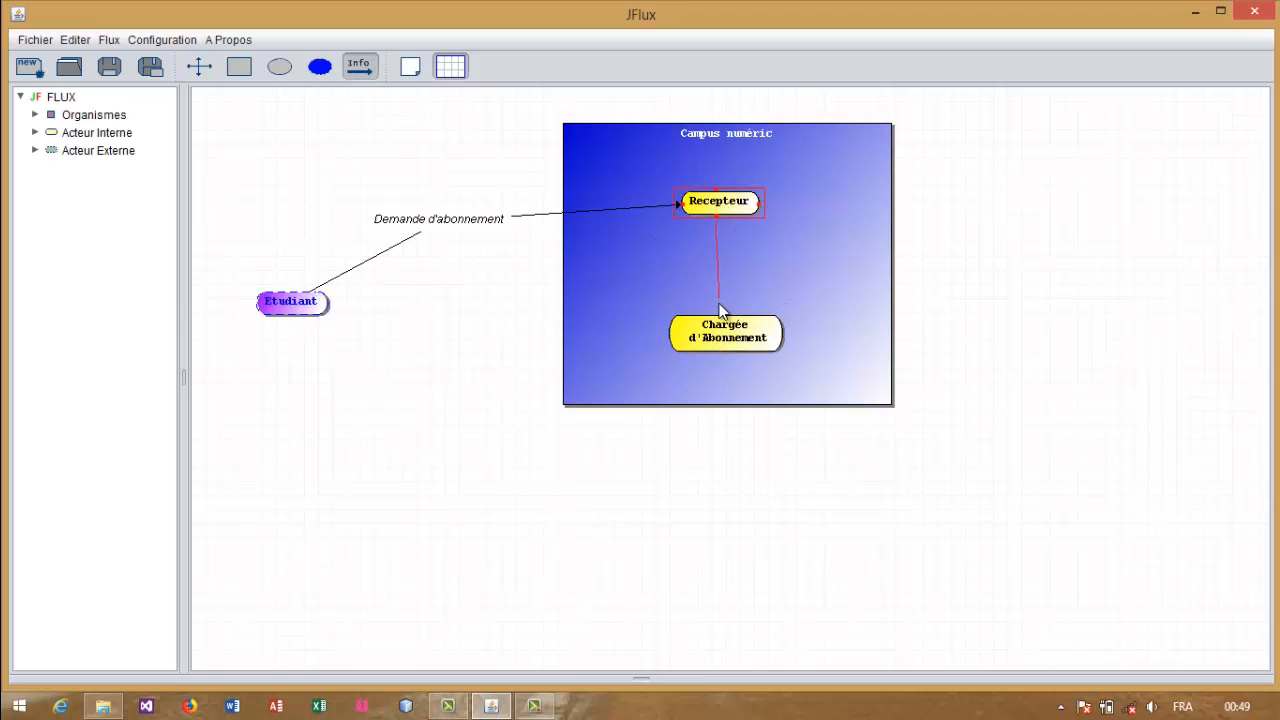
left_click_drag(720, 310, 718, 322)
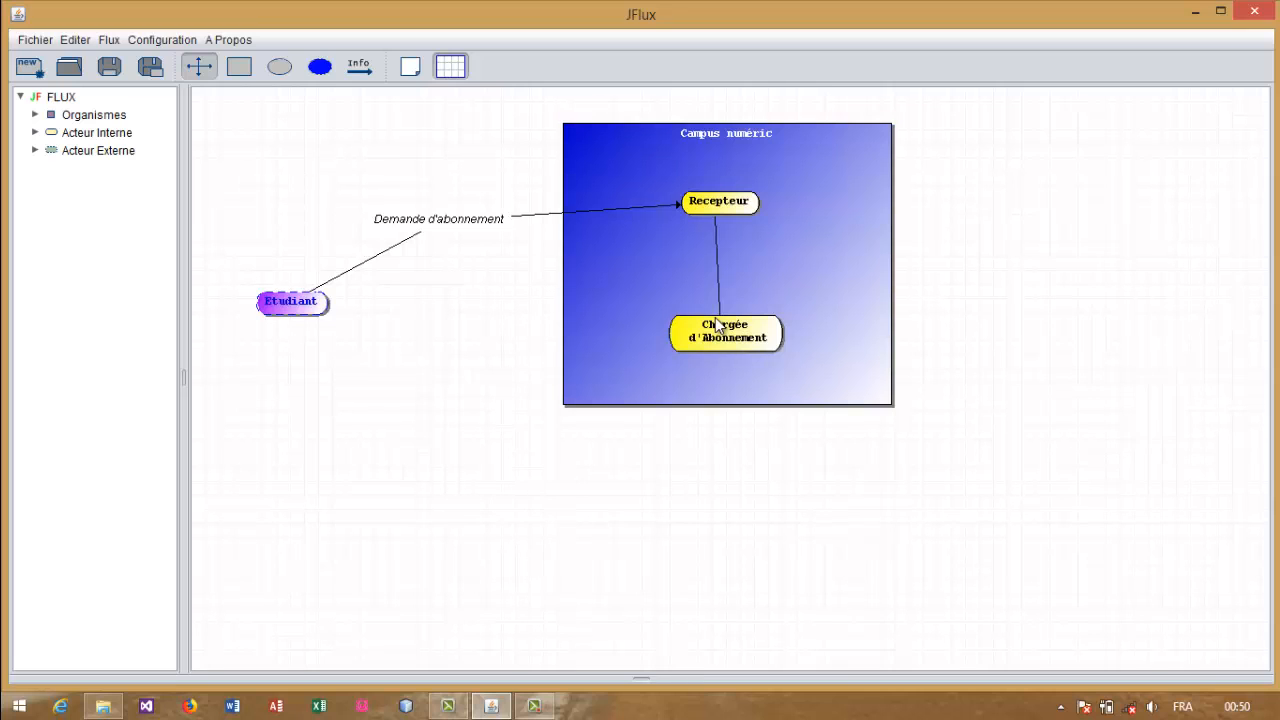
- Give the Recepteur to Chargée d'Abonnement link the message transmission demande and enable its Cible option
double_click(718, 267)
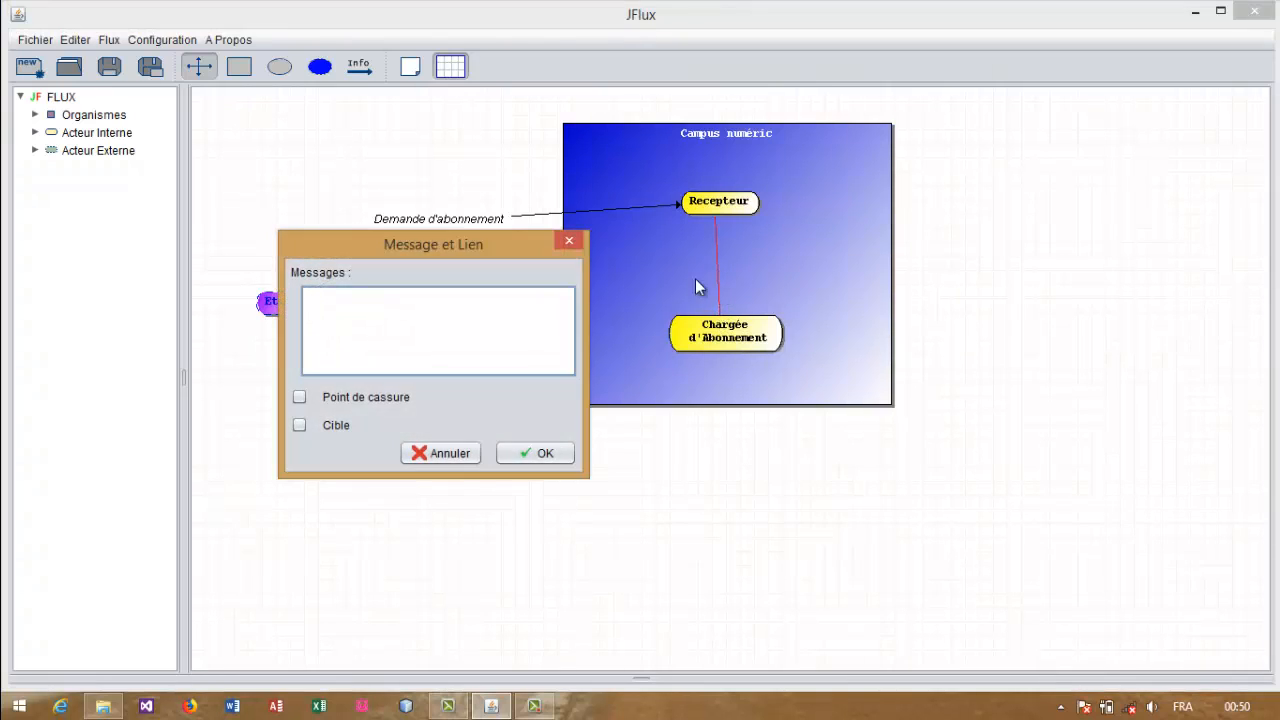
left_click(303, 426)
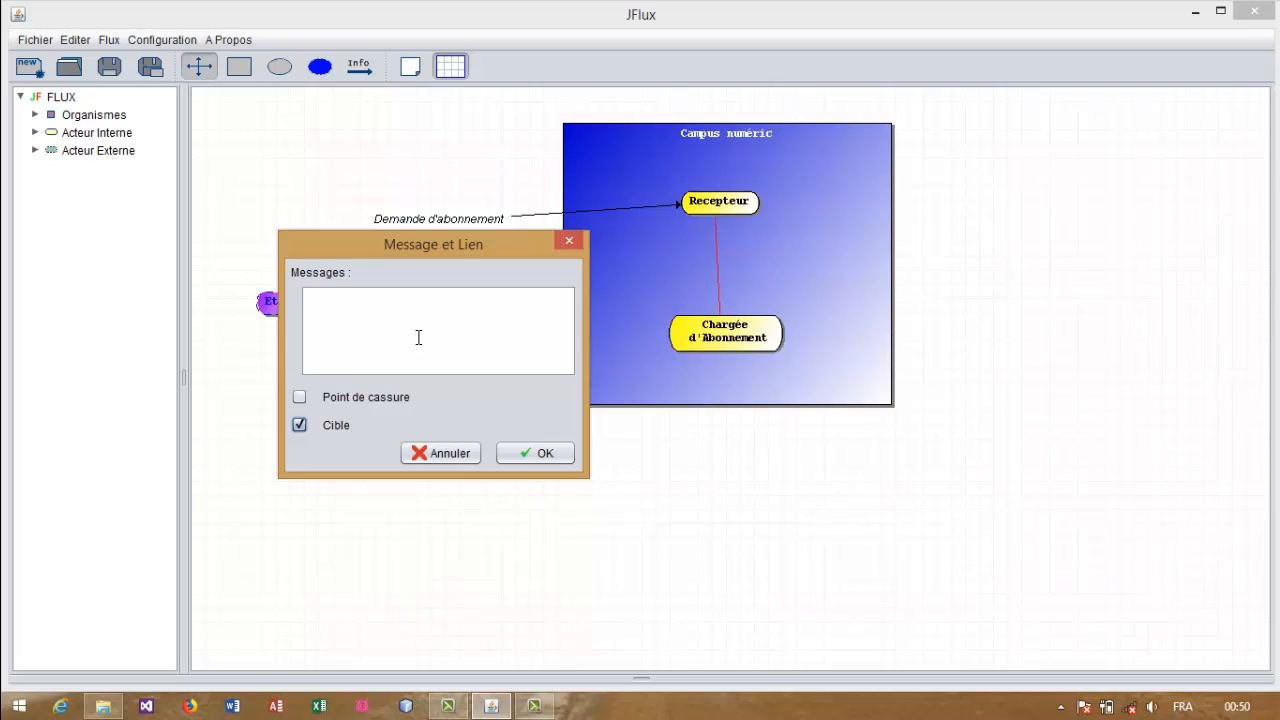
key("space")
key("space")
key("space")
left_click(366, 309)
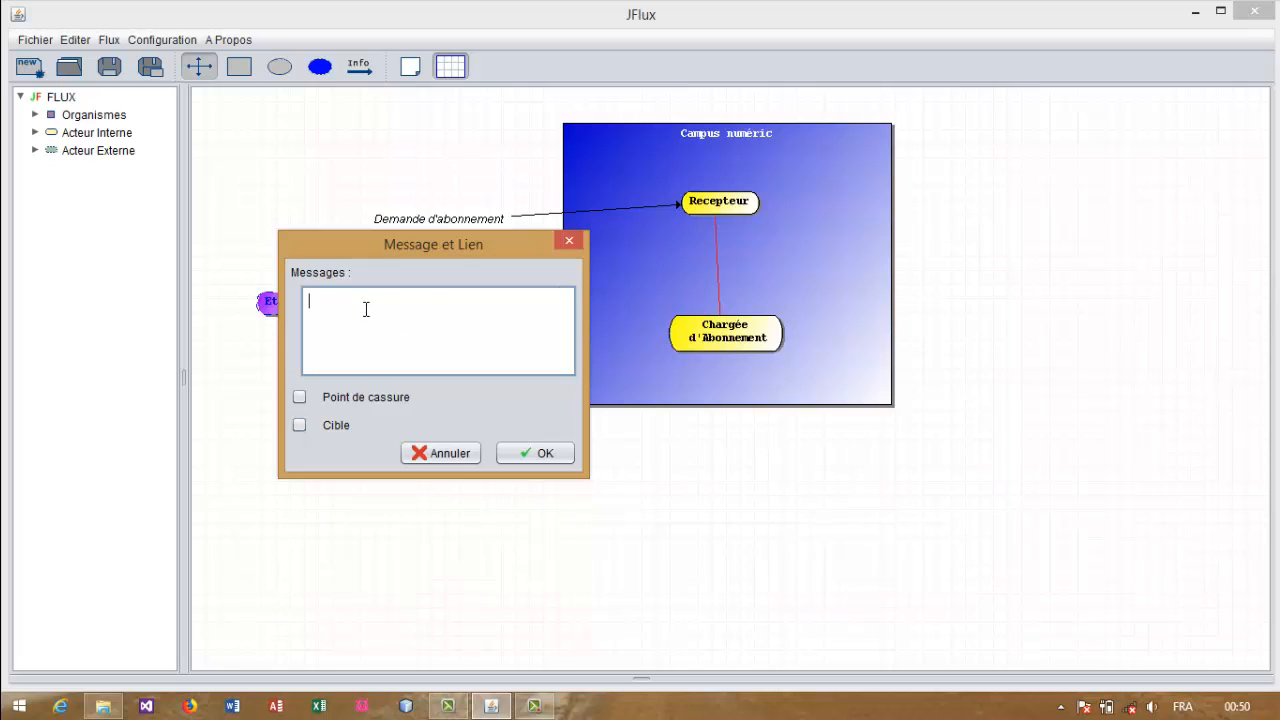
type("tranbs")
key("BackSpace")
key("BackSpace")
type("smission demande")
left_click(298, 420)
left_click(530, 455)
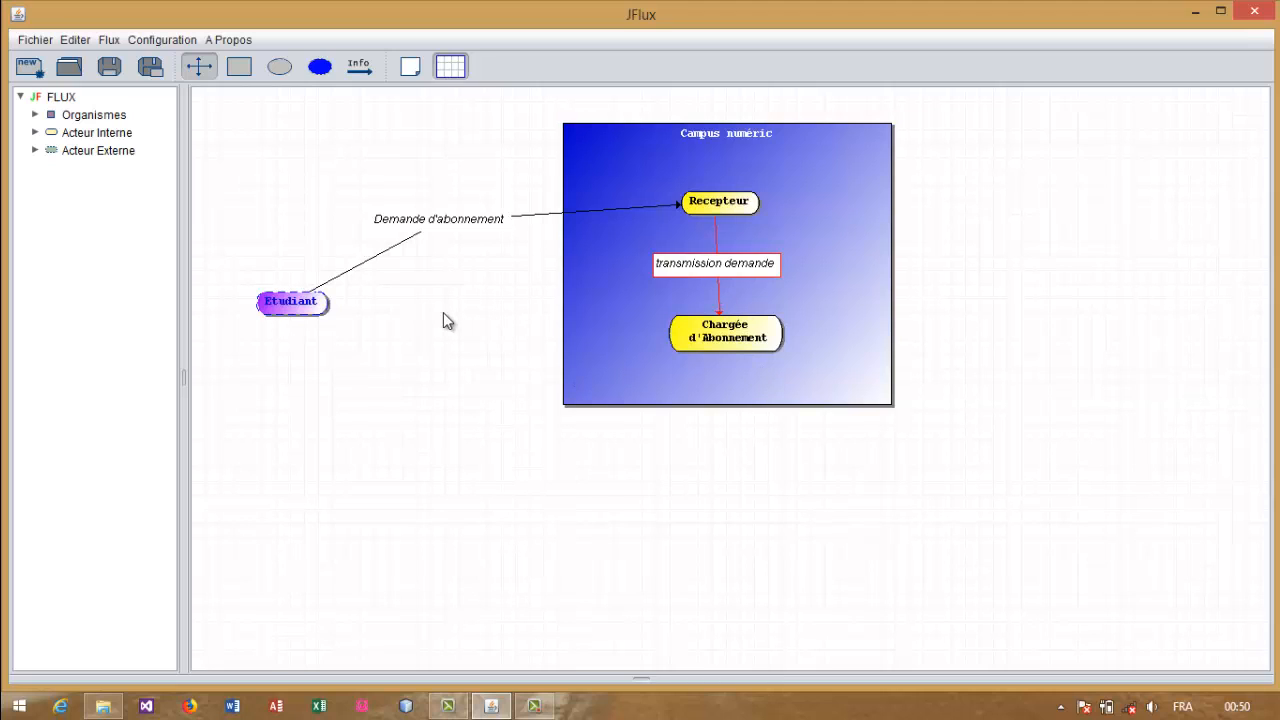
- Draw a return link from Recepteur to Etudiant with the message demande dossier and the Cible option enabled
left_click(362, 67)
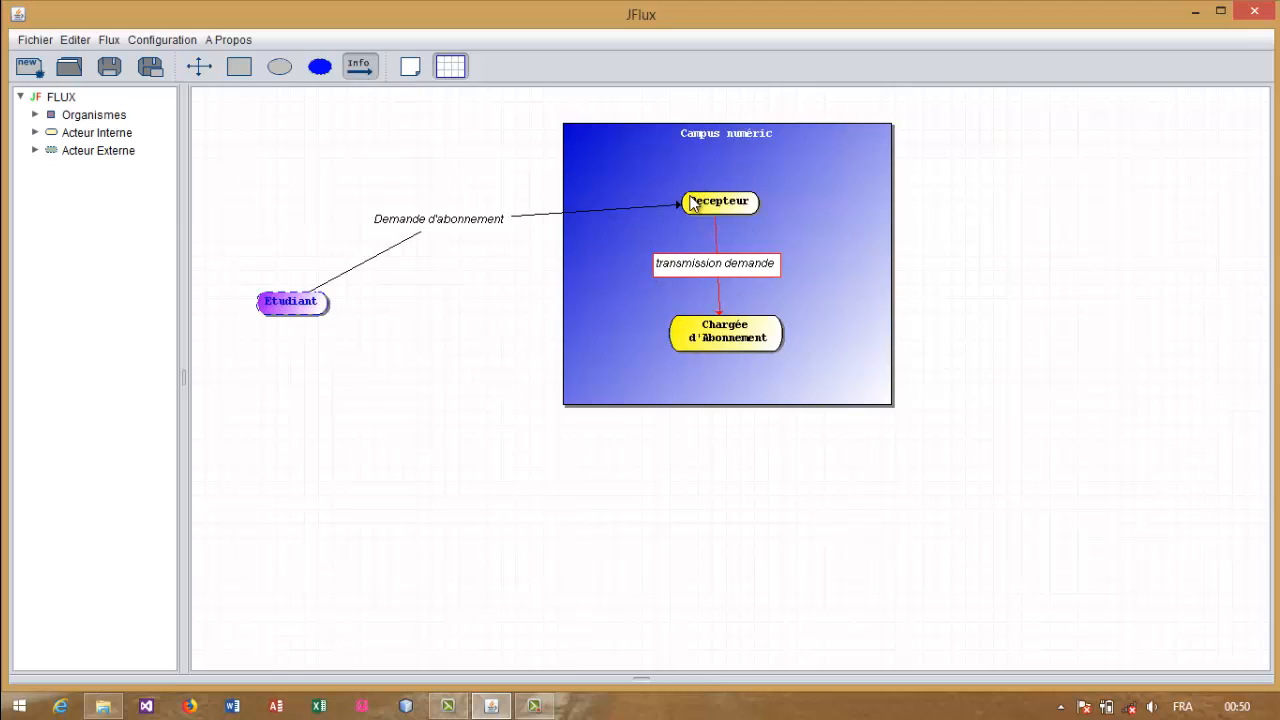
left_click_drag(700, 203, 306, 312)
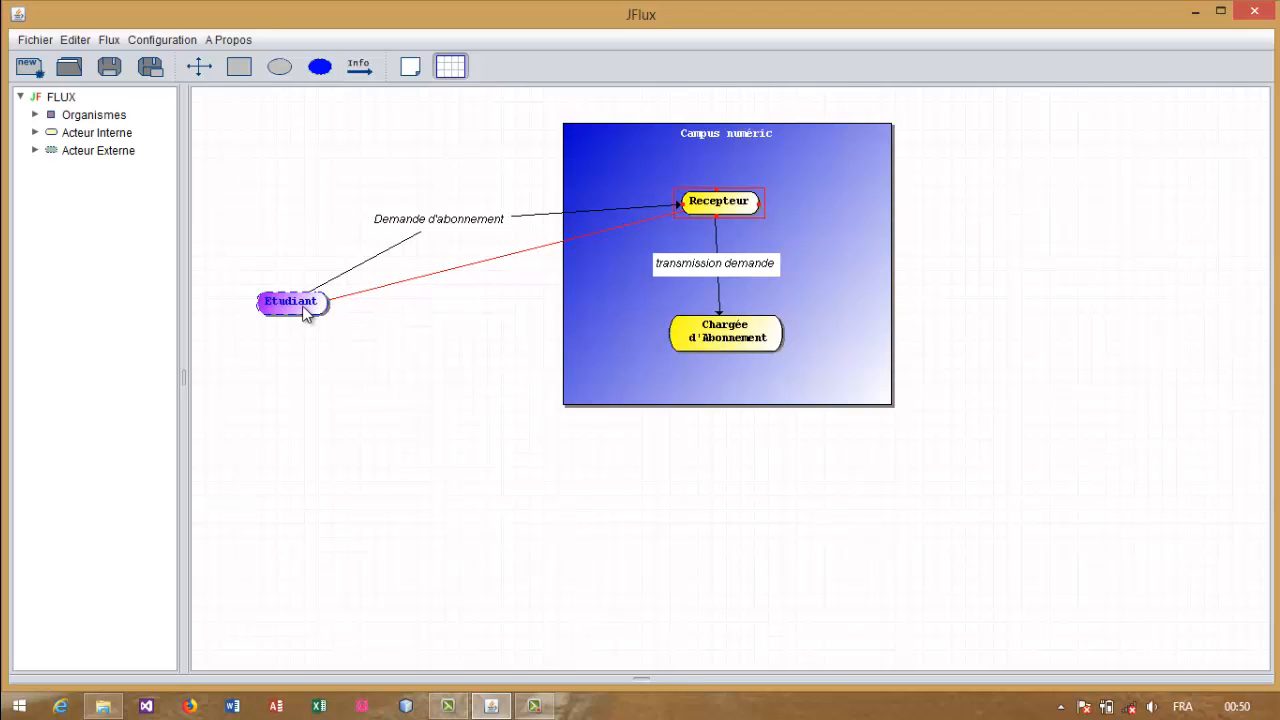
double_click(401, 276)
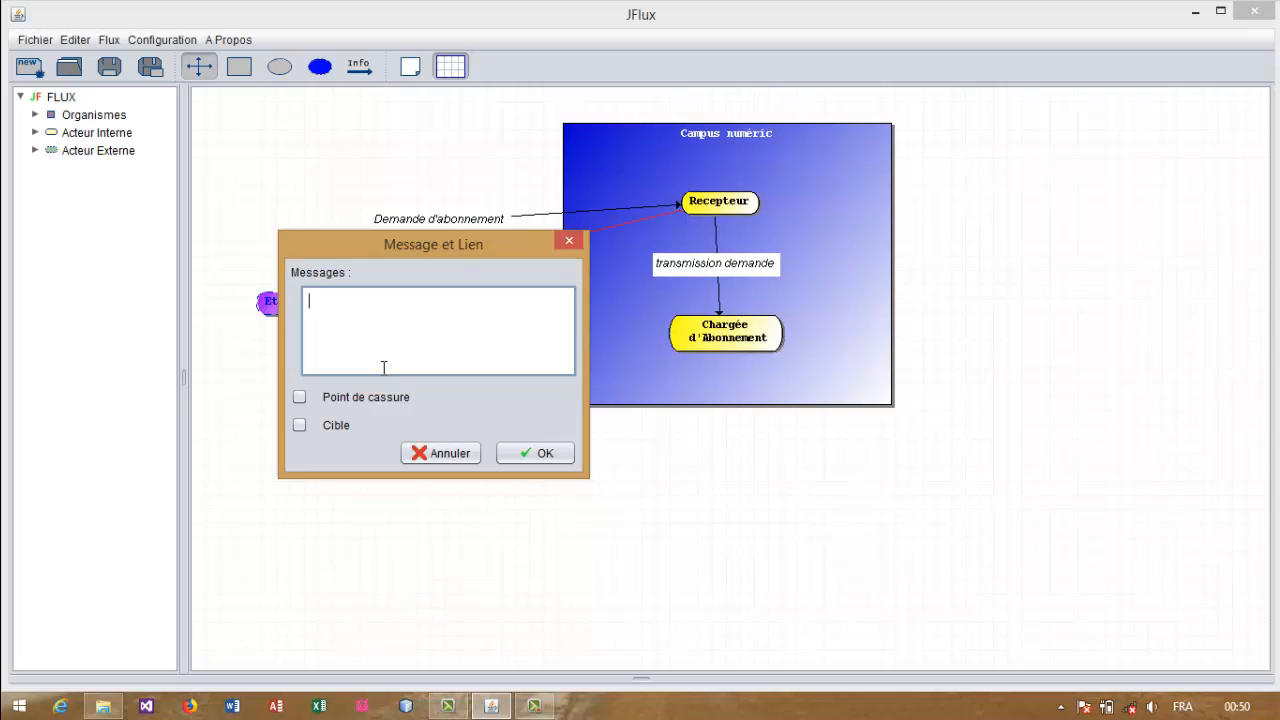
type("demande dossier")
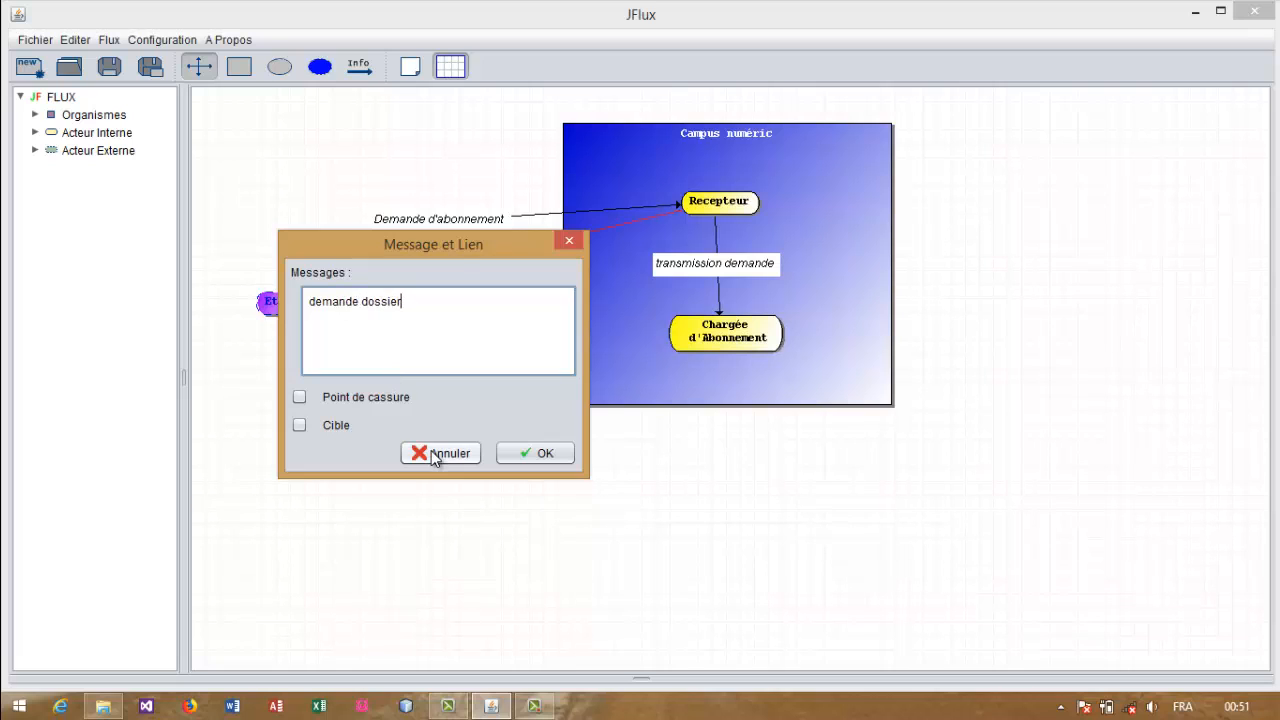
left_click(299, 425)
left_click(546, 449)
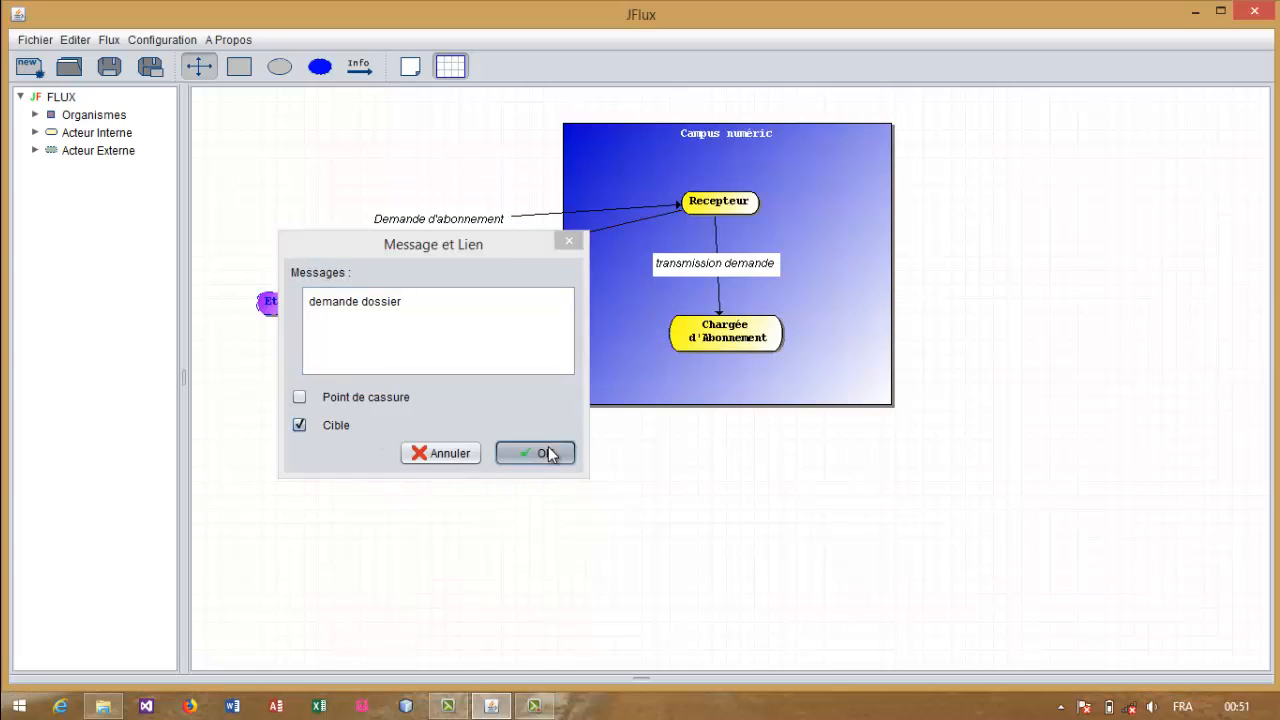
left_click_drag(482, 248, 482, 319)
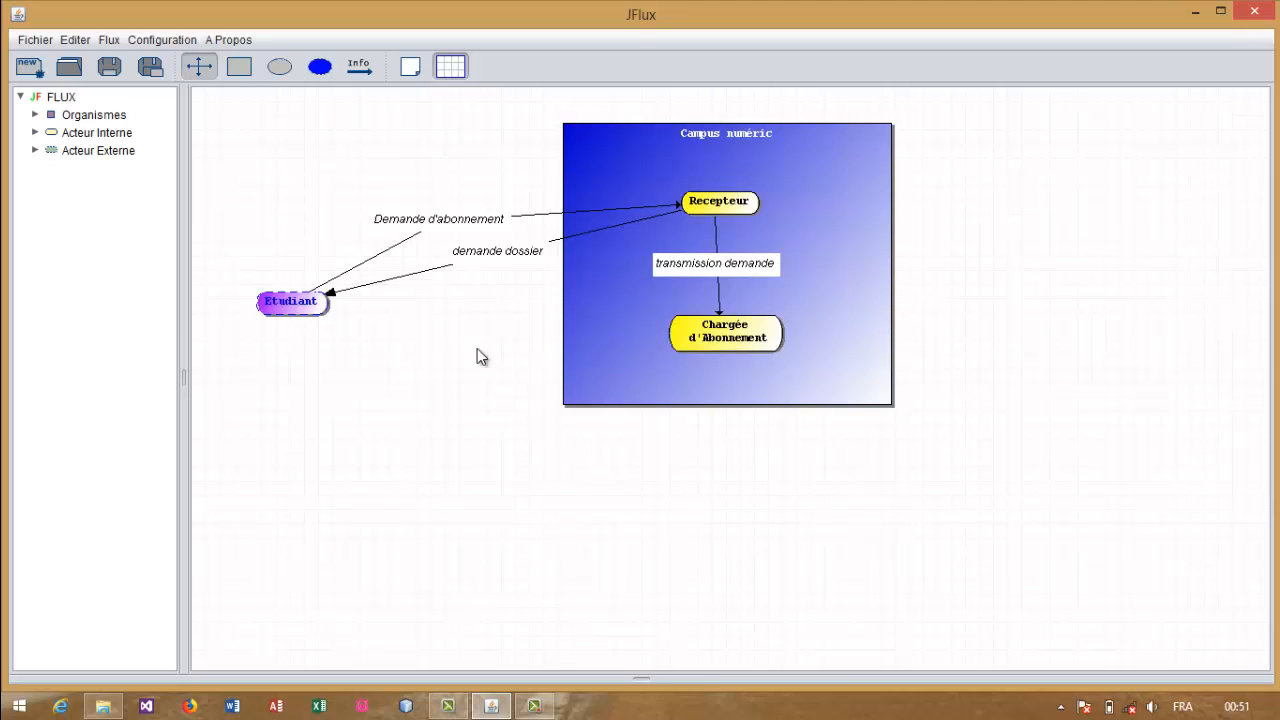
- Draw a link from Chargée d'Abonnement to Etudiant with the message demande agréé and the Cible option enabled
left_click(363, 70)
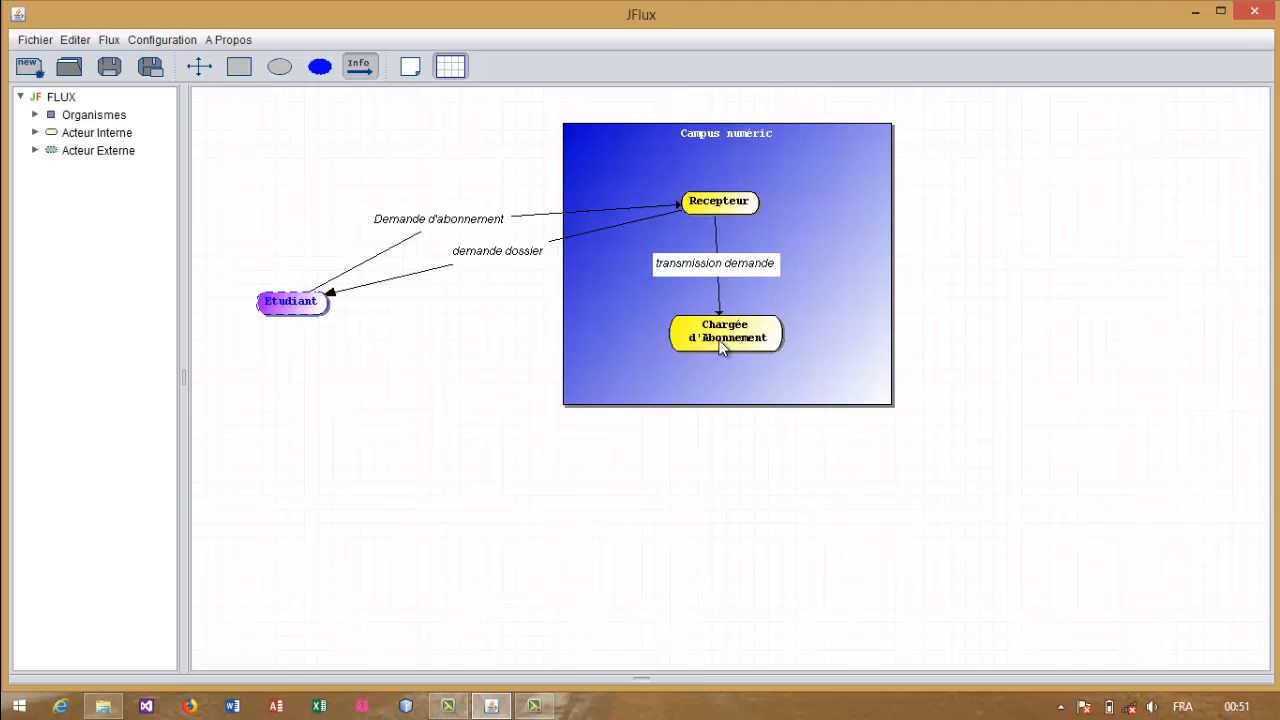
left_click_drag(719, 340, 310, 307)
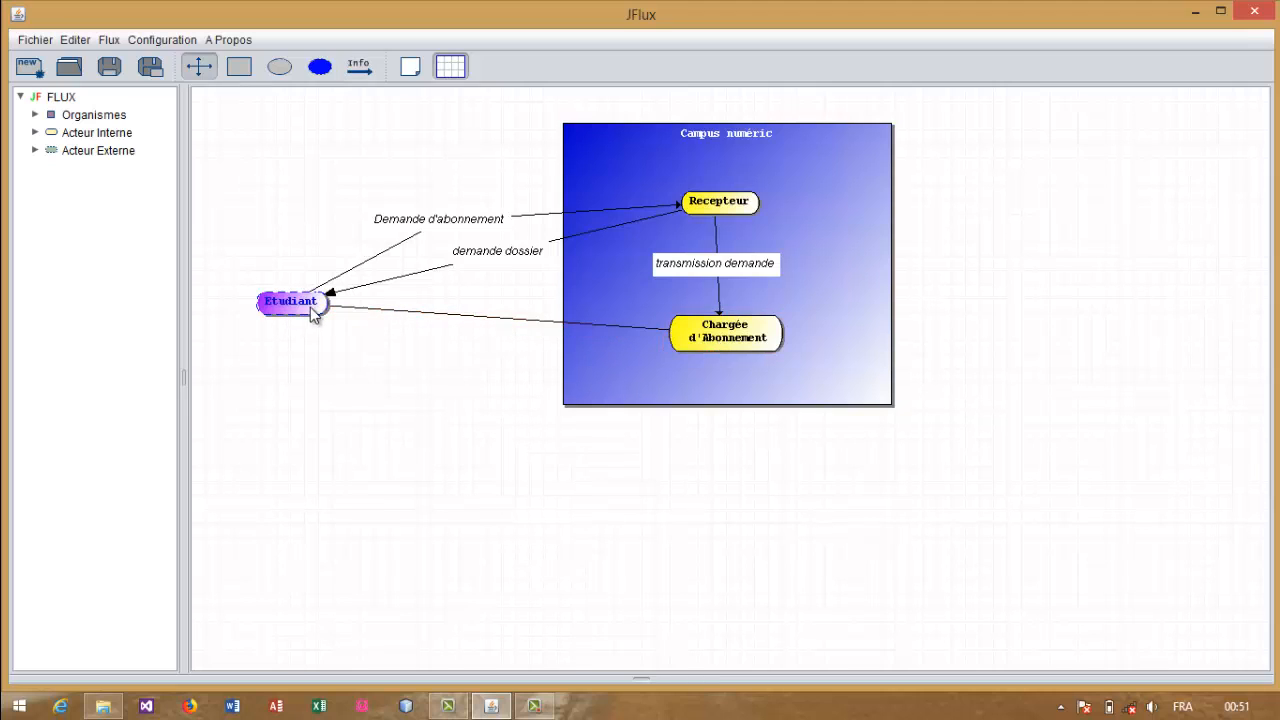
double_click(477, 317)
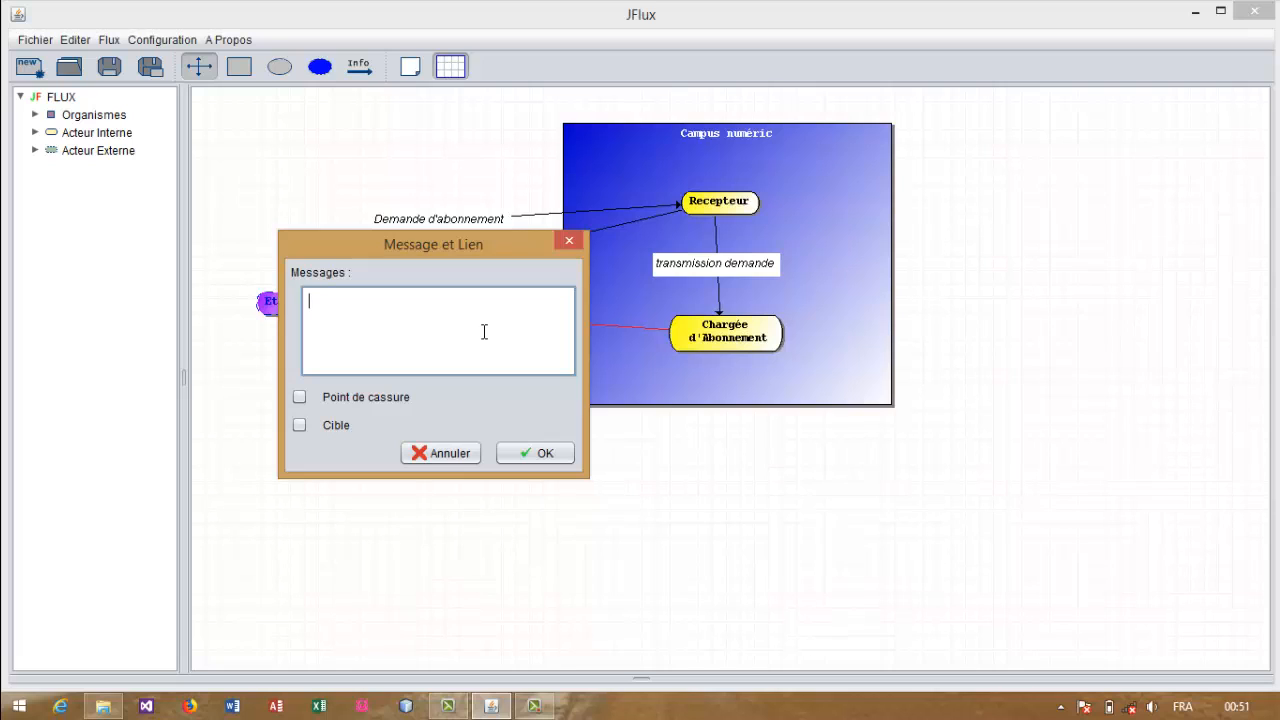
type("demande agréé")
left_click(299, 425)
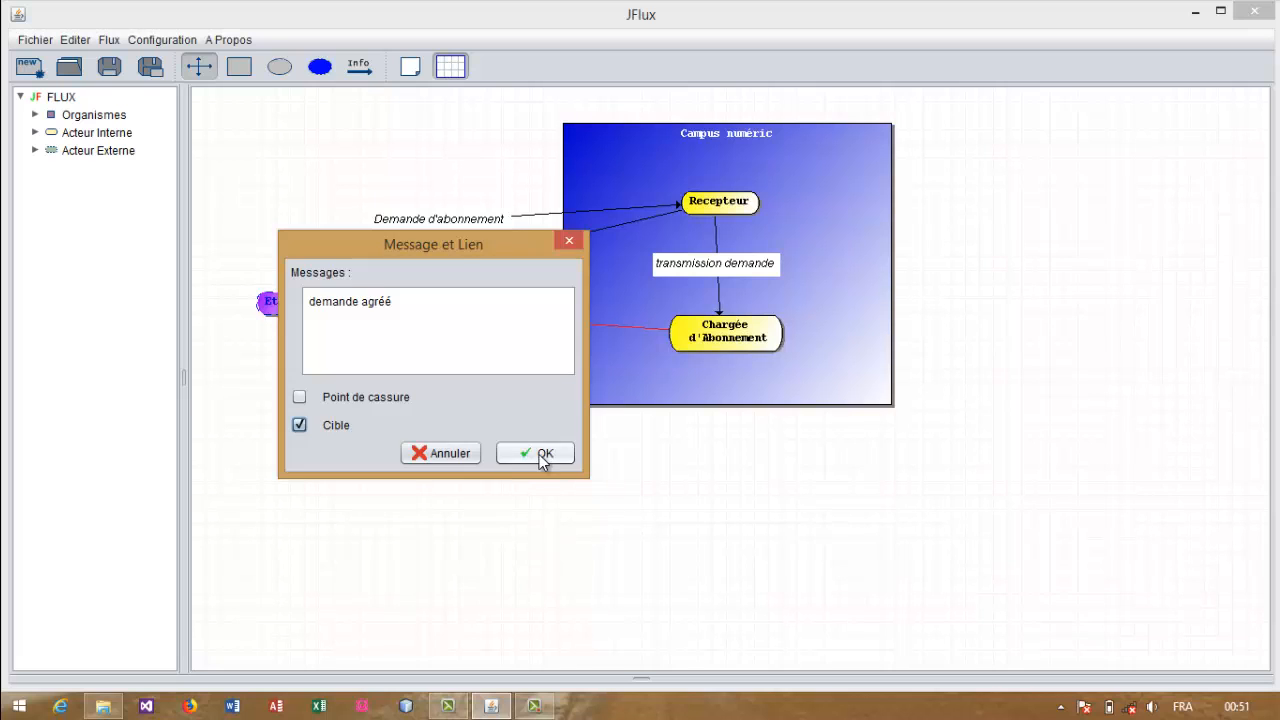
left_click(533, 451)
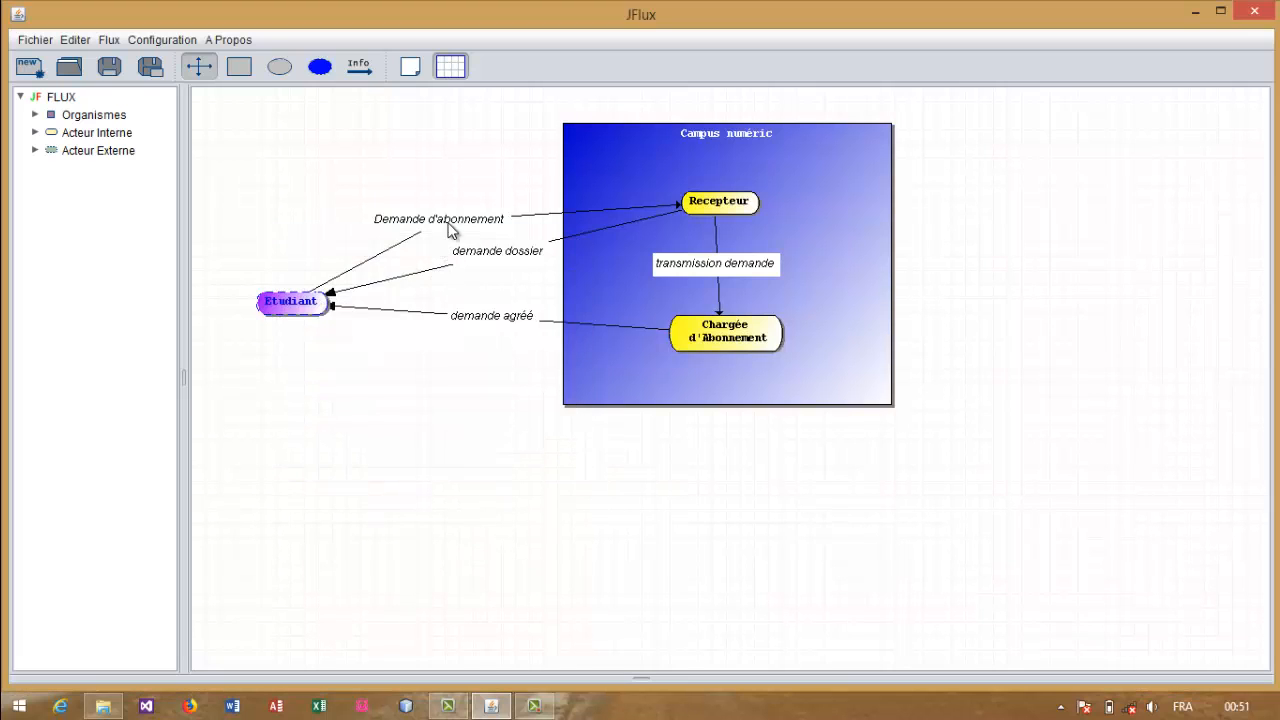
- Move the Campus numéric block with its actors slightly to the right and down on the diagram
left_click_drag(659, 151, 685, 159)
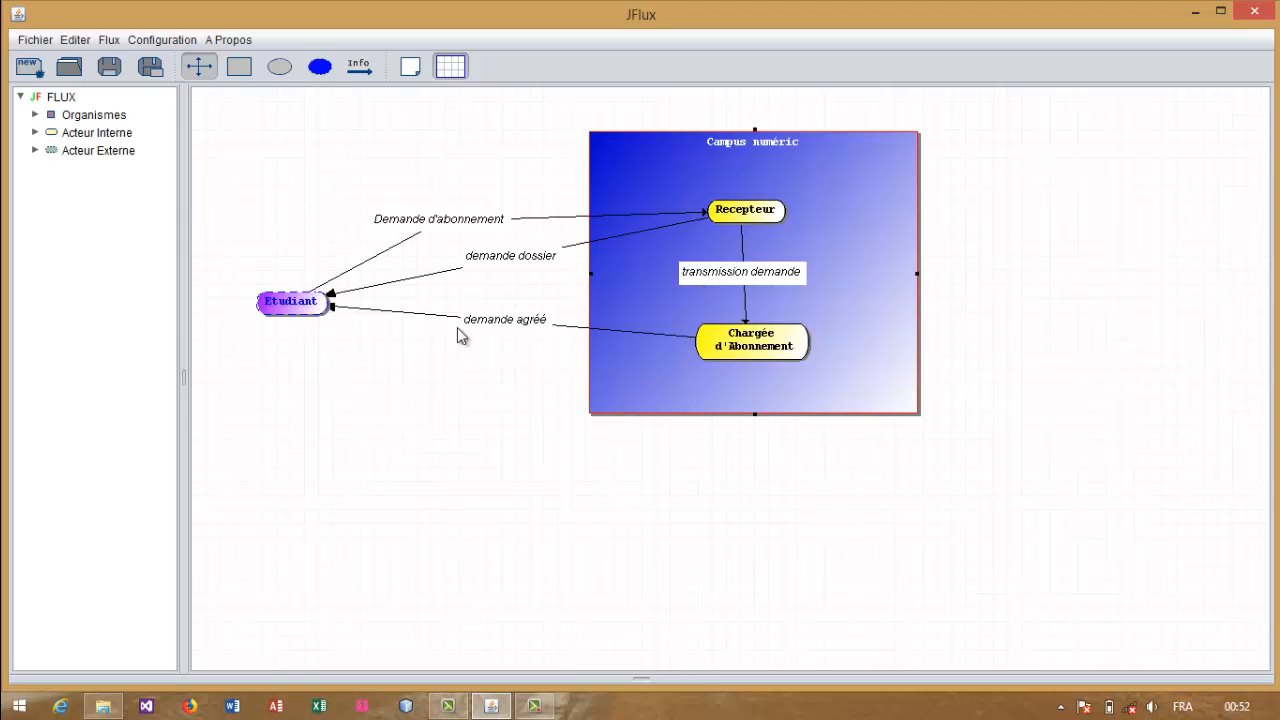
left_click_drag(280, 91, 1128, 533)
left_click(1128, 533)
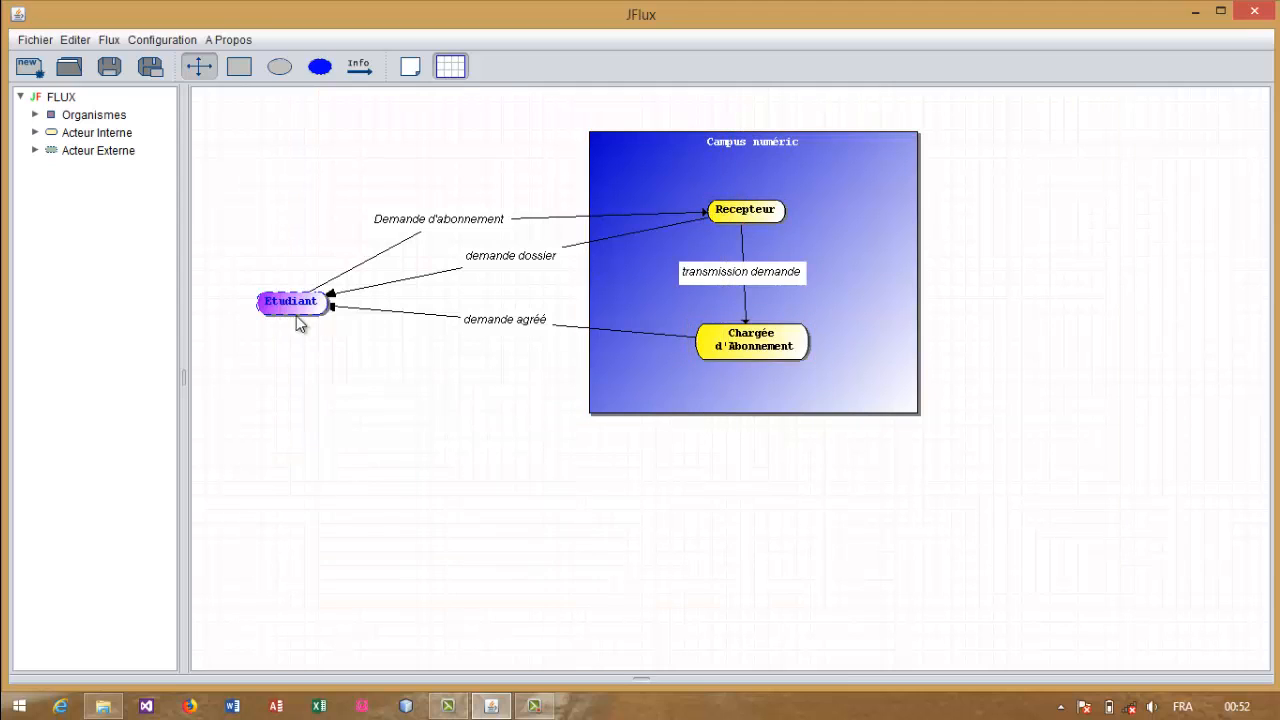
- Nudge the Etudiant actor slightly up and to the right, and shift the Demande d'abonnement label slightly right
mouse_move(270, 314)
left_mouse_down()
mouse_move(370, 287)
mouse_move(314, 276)
mouse_move(282, 298)
left_mouse_up()
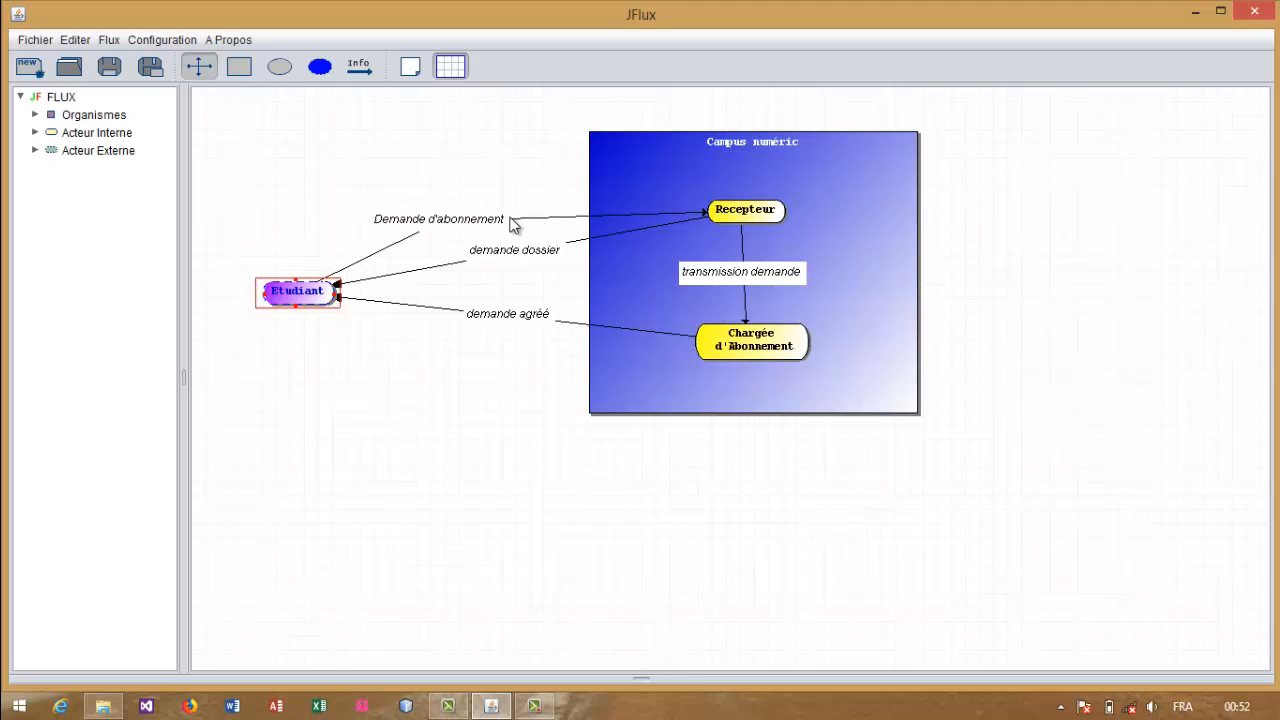
left_click_drag(458, 222, 471, 229)
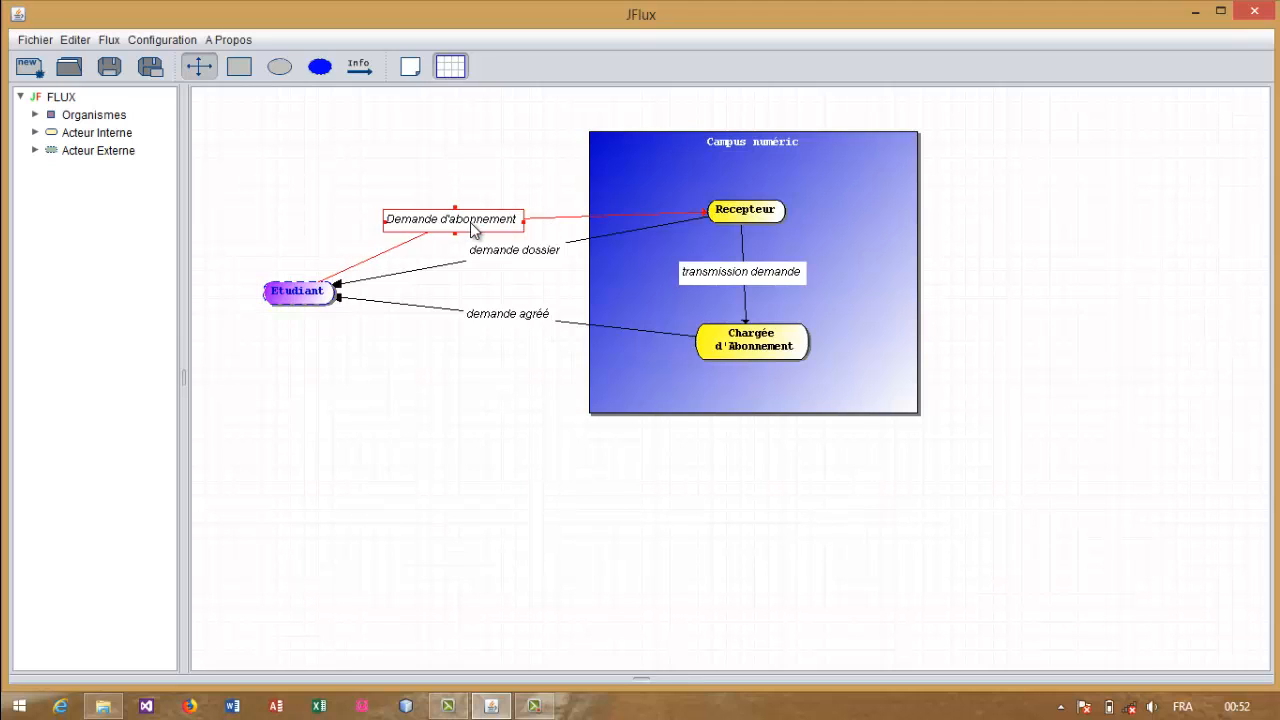
left_click(755, 218)
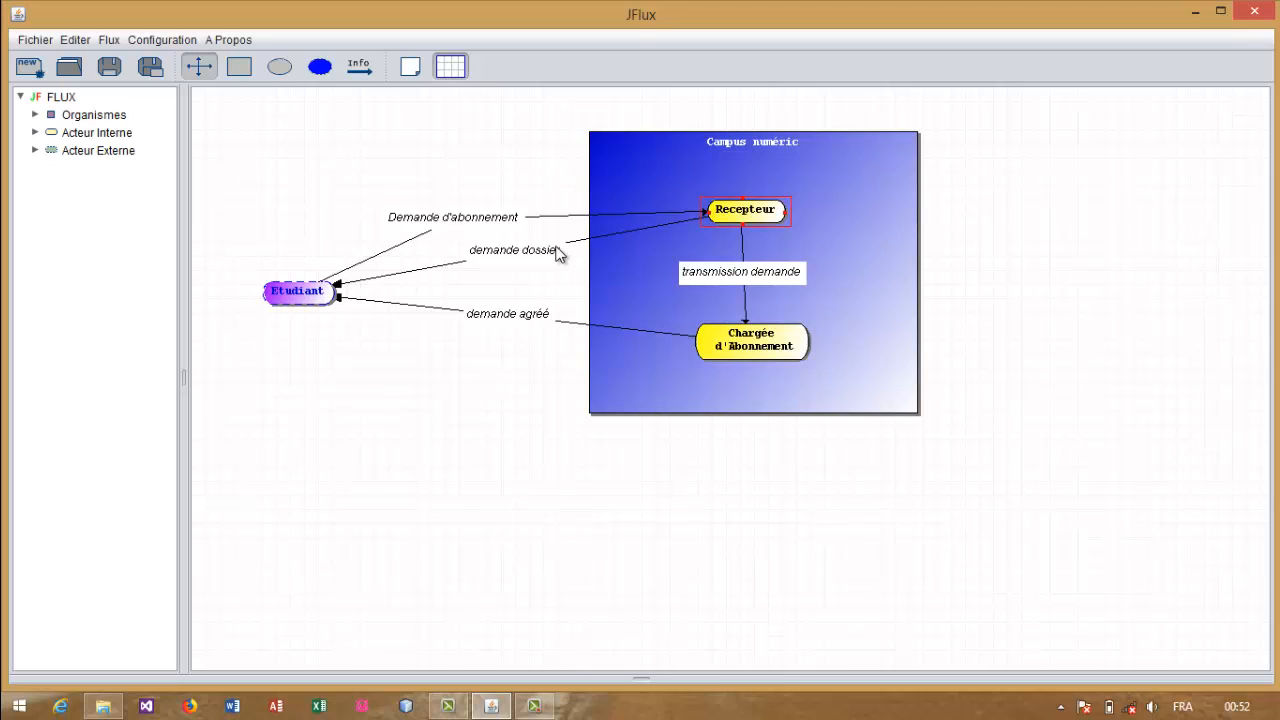
left_click(729, 350)
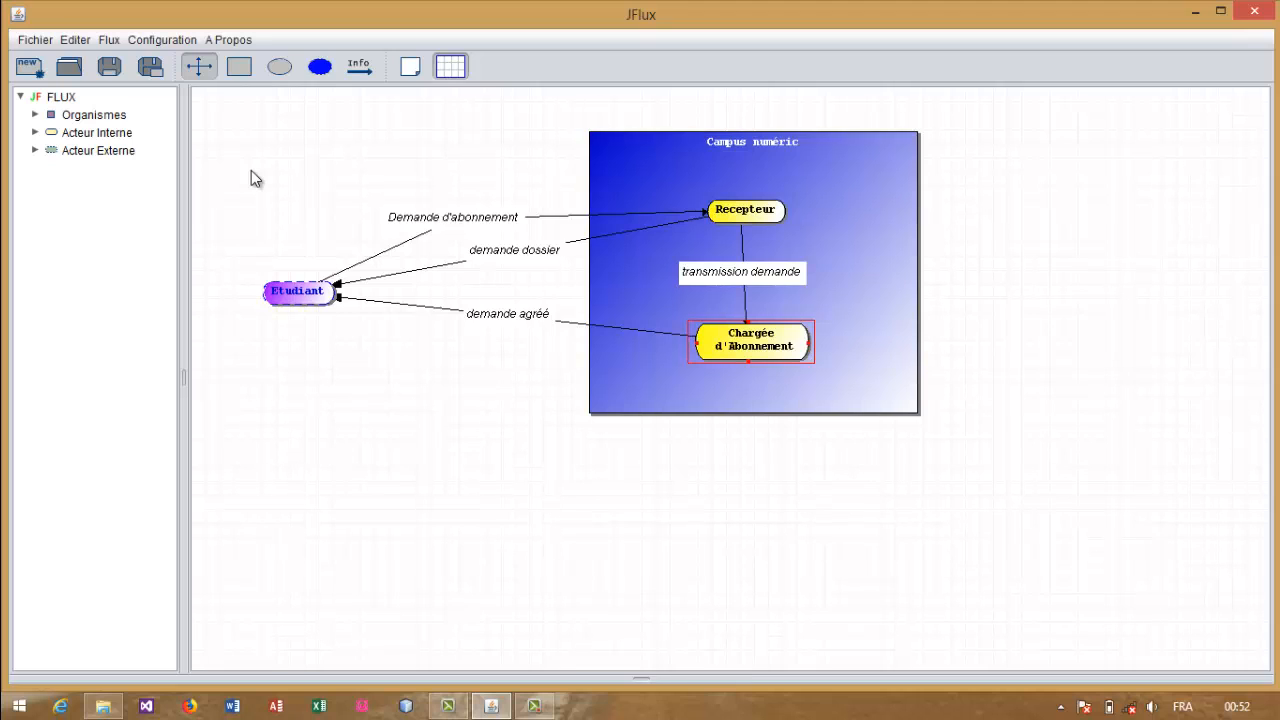
- Export the flow diagram as a JPEG image named essai1 in the Bureau folder
left_click(33, 40)
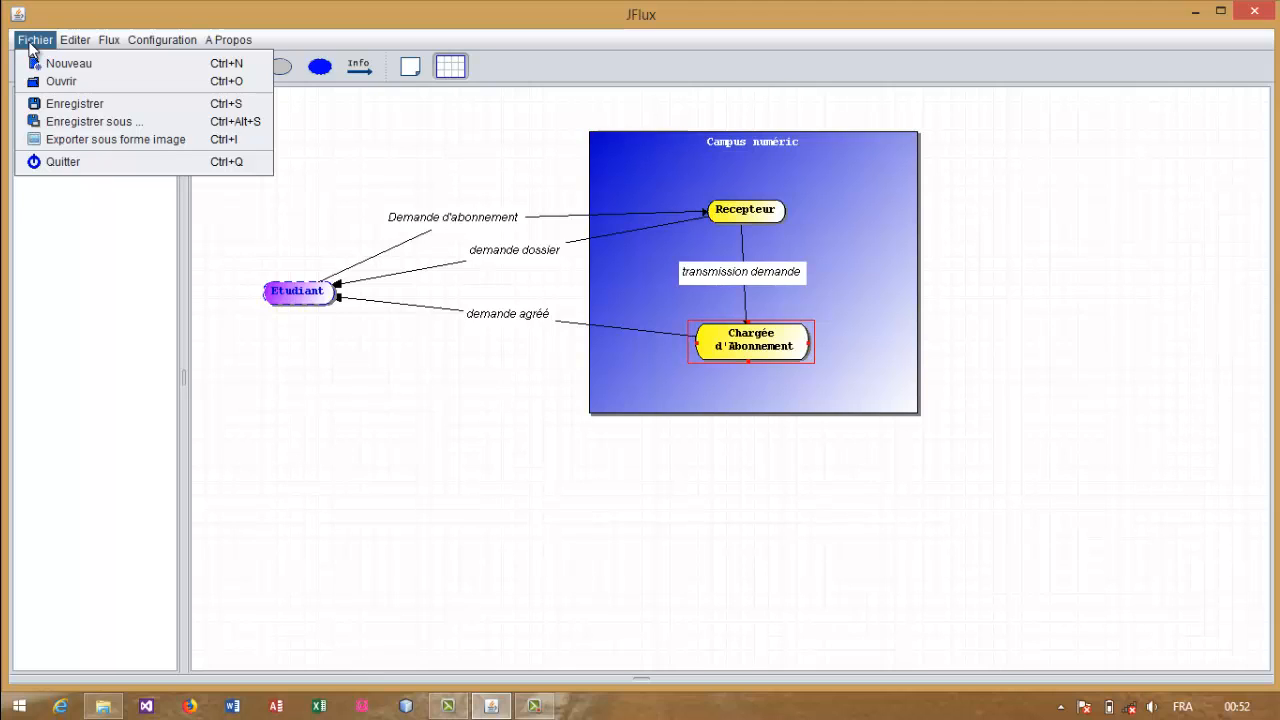
left_click(90, 147)
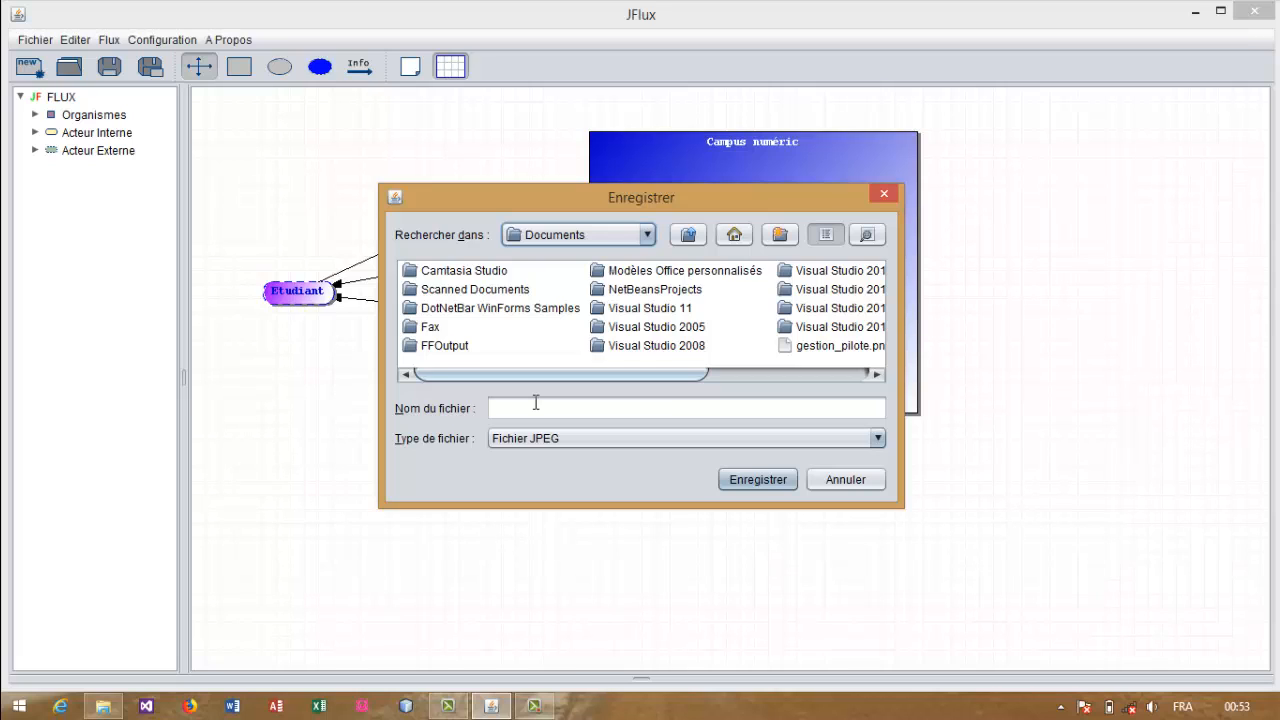
left_click(533, 408)
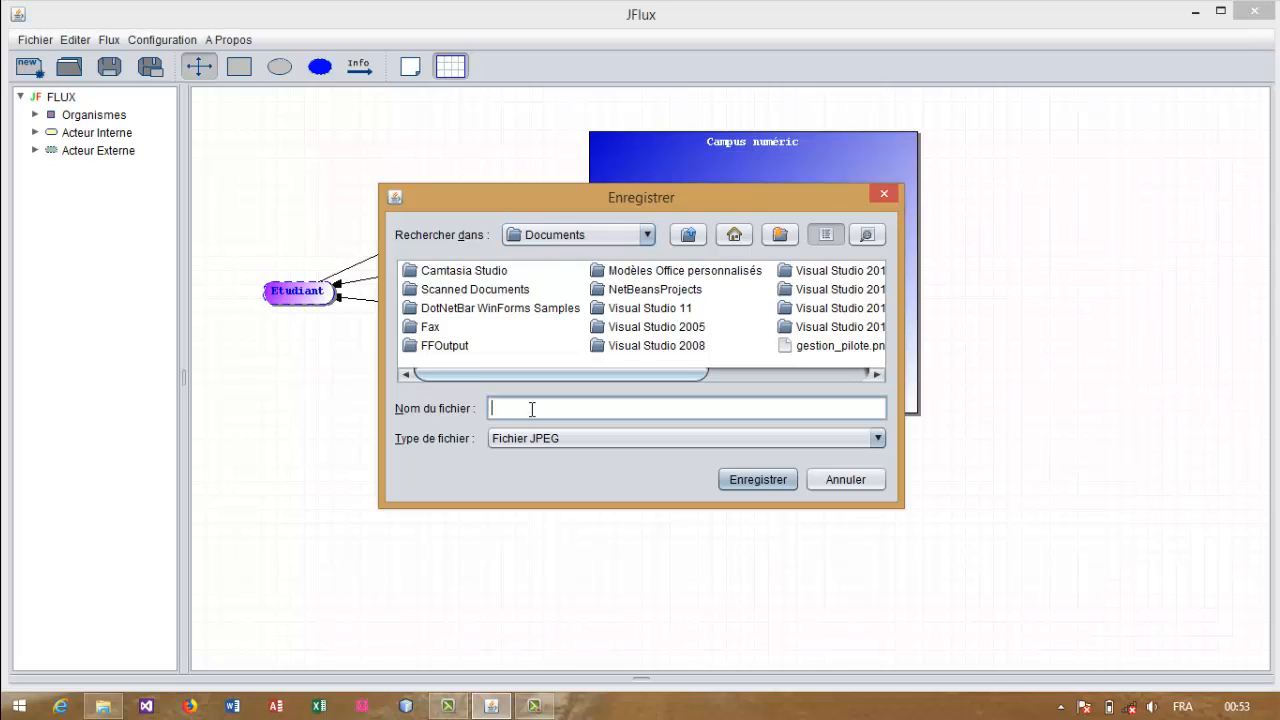
type("essai1")
left_click(647, 235)
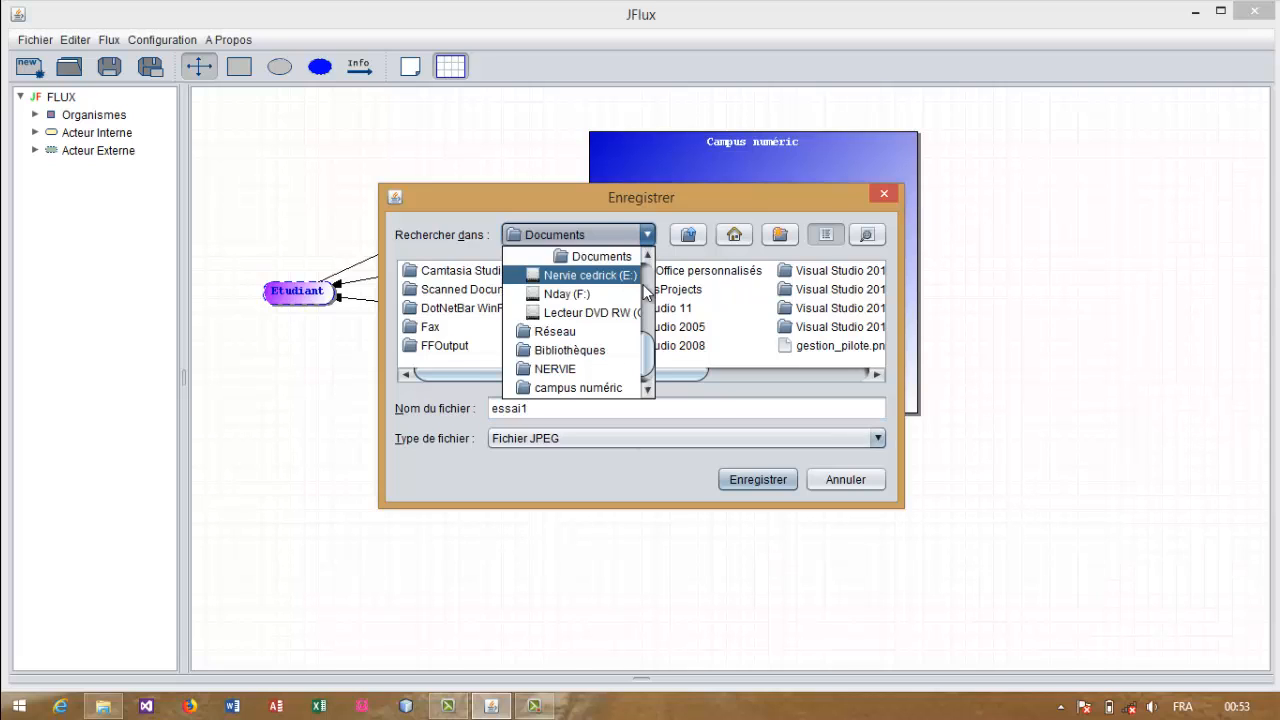
left_click_drag(647, 339, 650, 286)
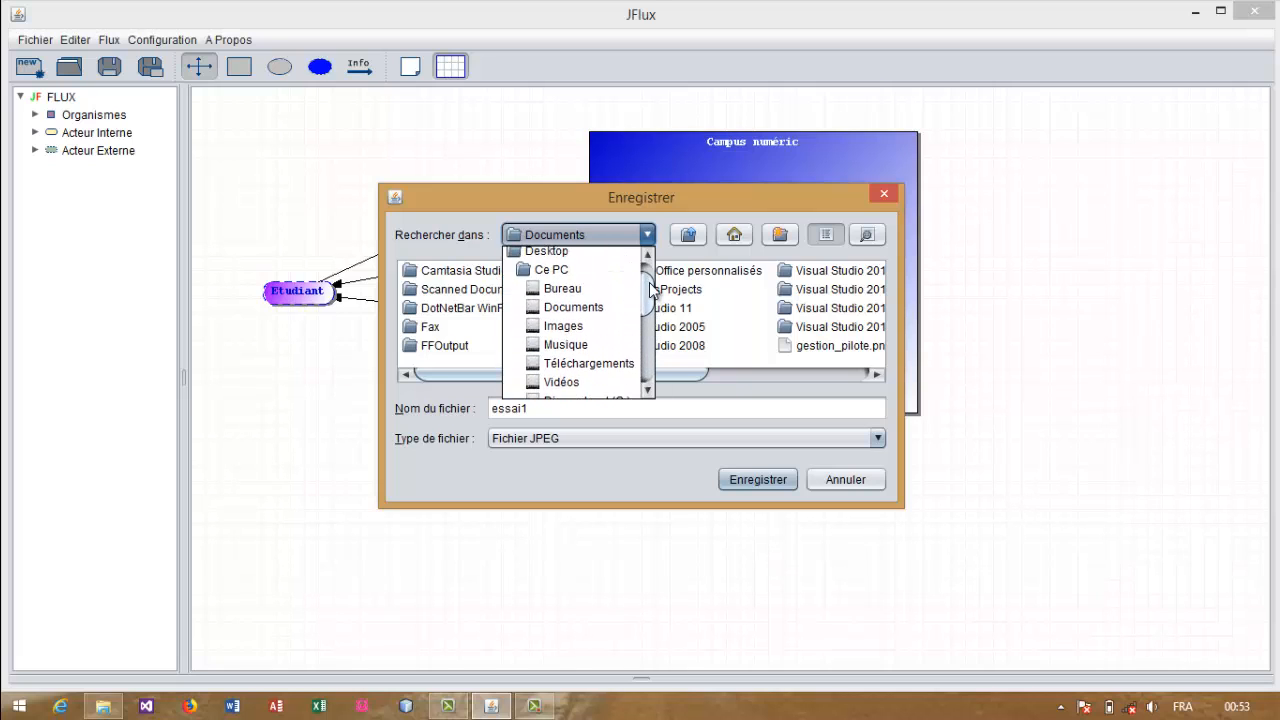
left_click(591, 295)
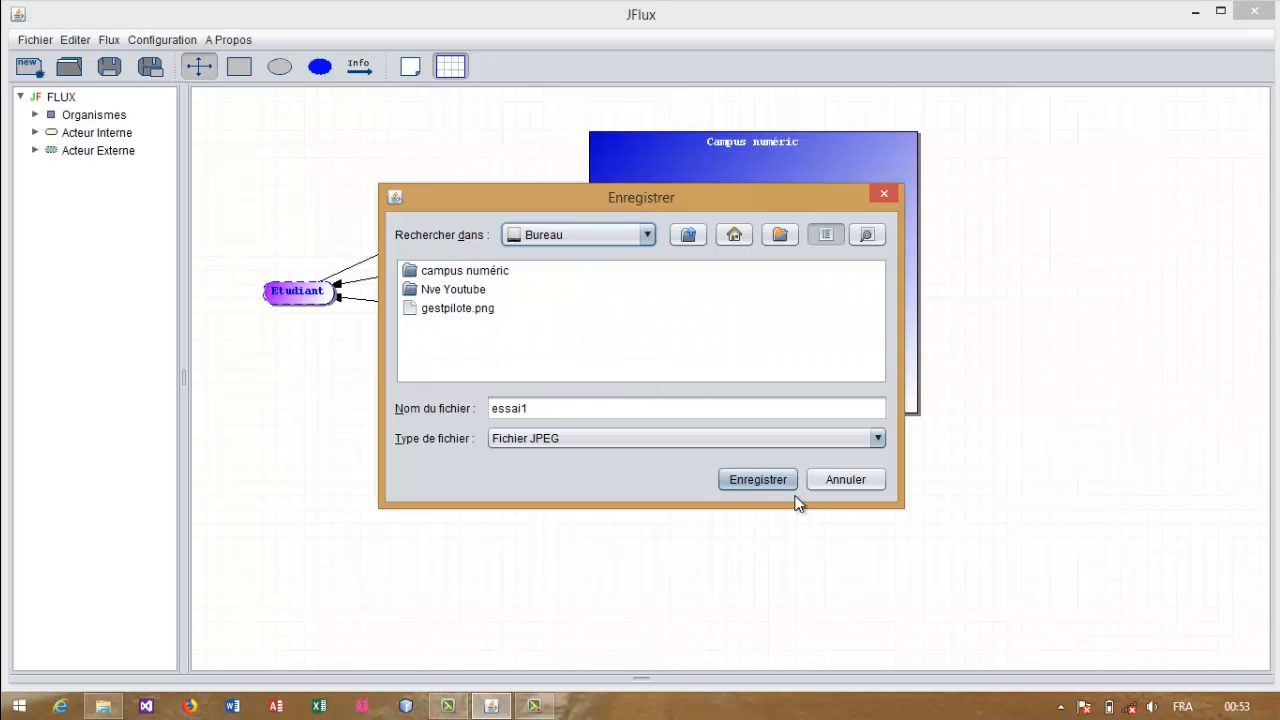
left_click(746, 479)
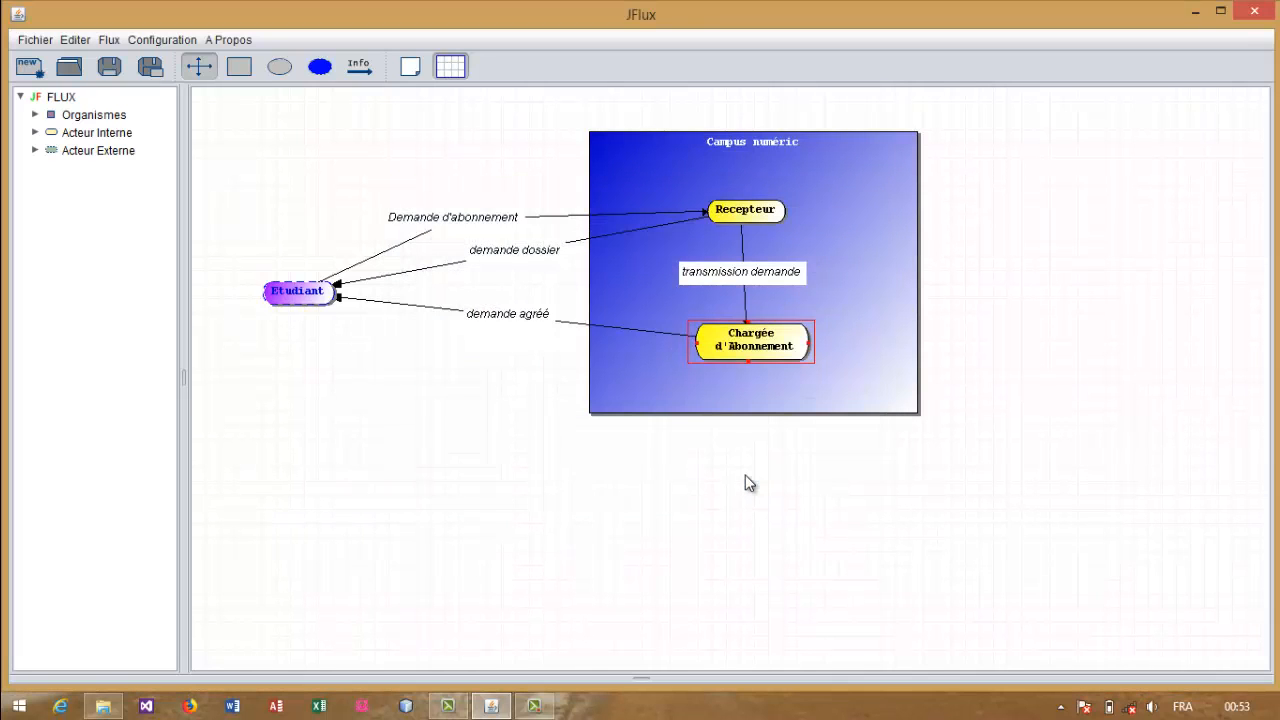
- Switch to the desktop and open the exported essai1 file with Visionneuse de photos Windows
key("super+d")
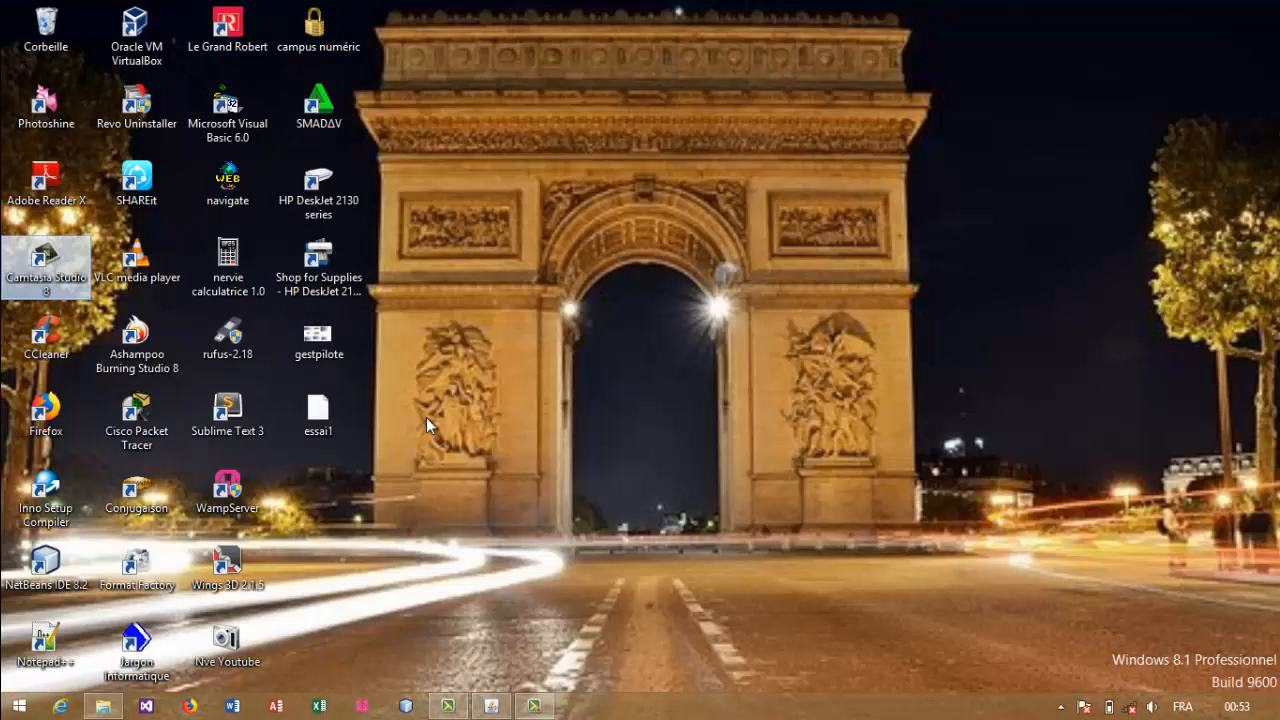
right_click(319, 412)
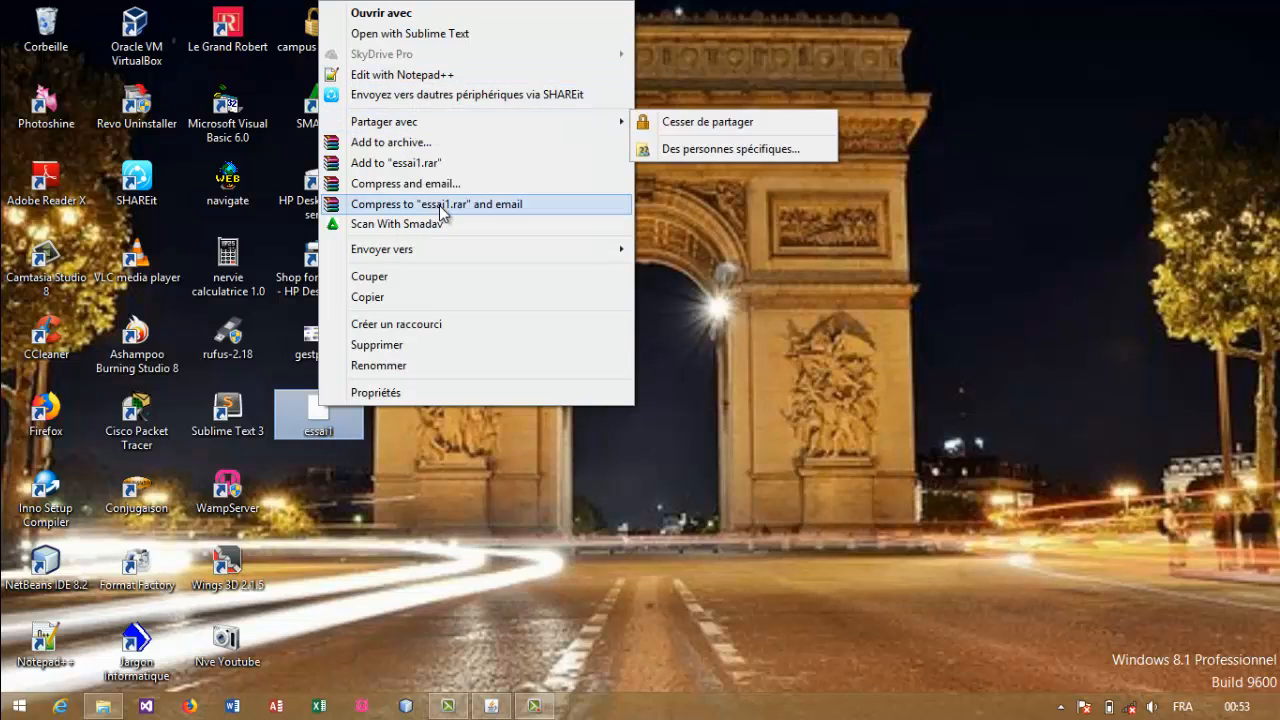
left_click(400, 13)
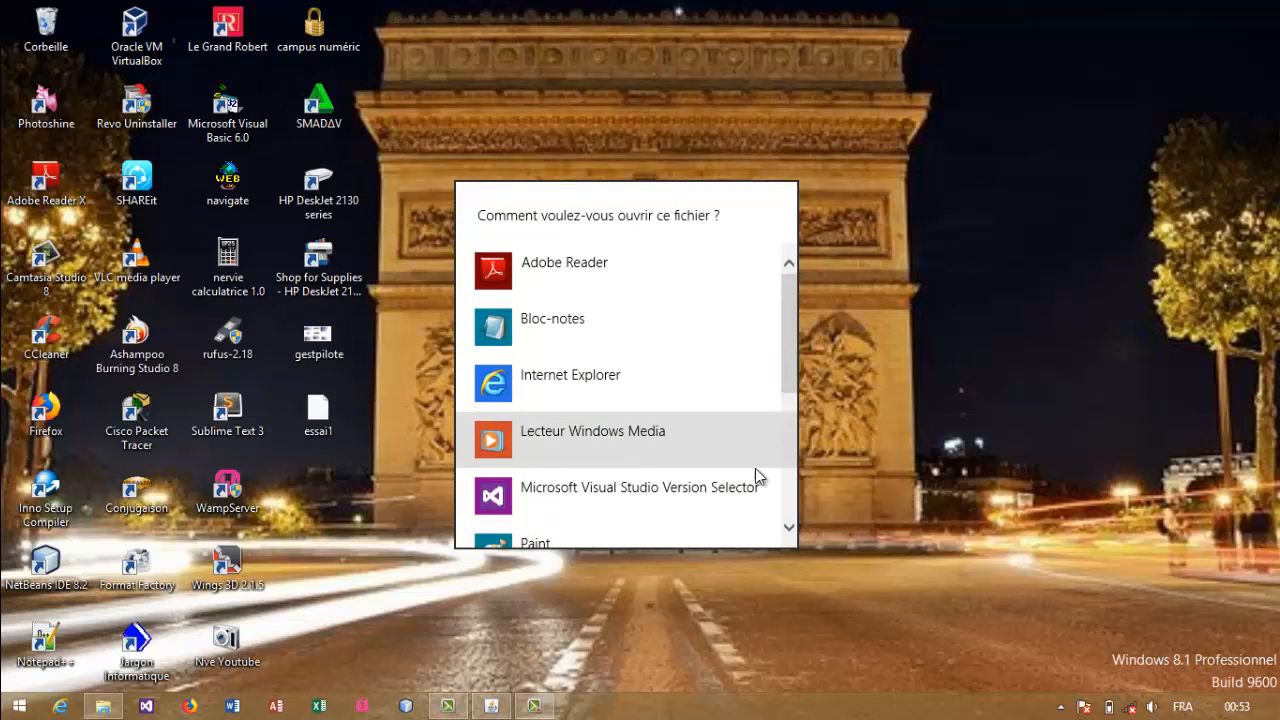
left_click_drag(795, 342, 796, 412)
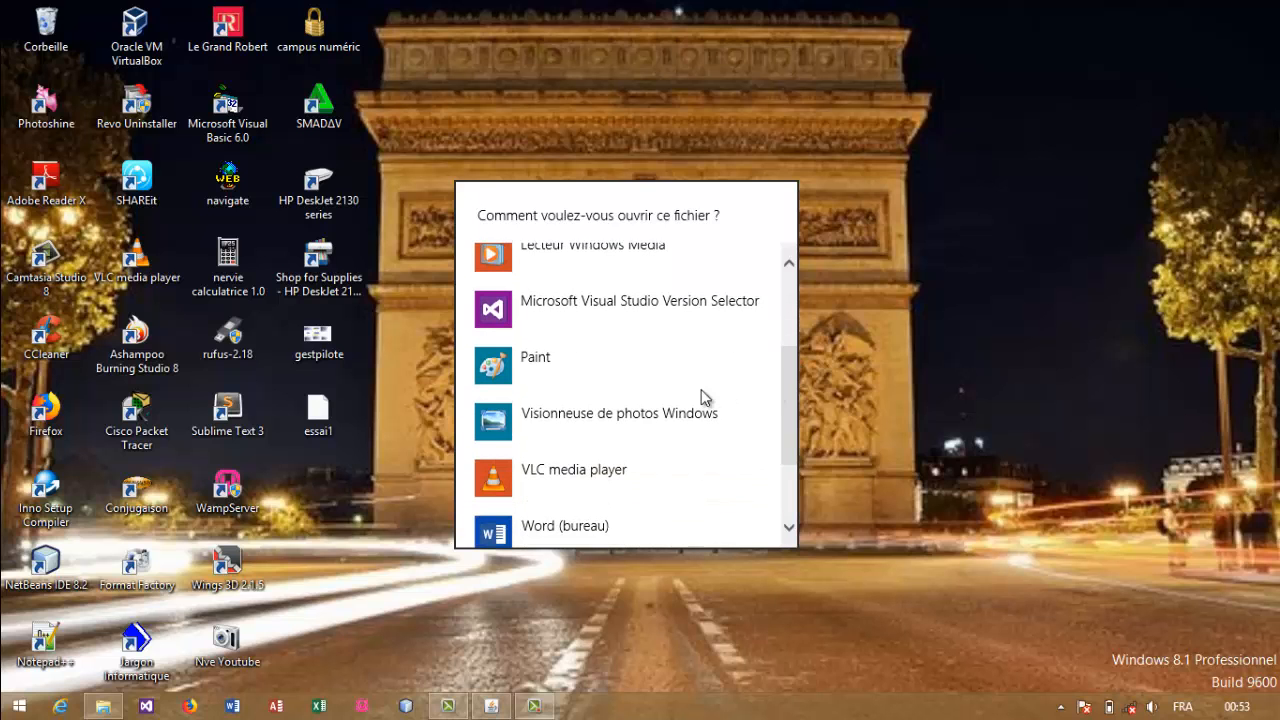
left_click(646, 408)
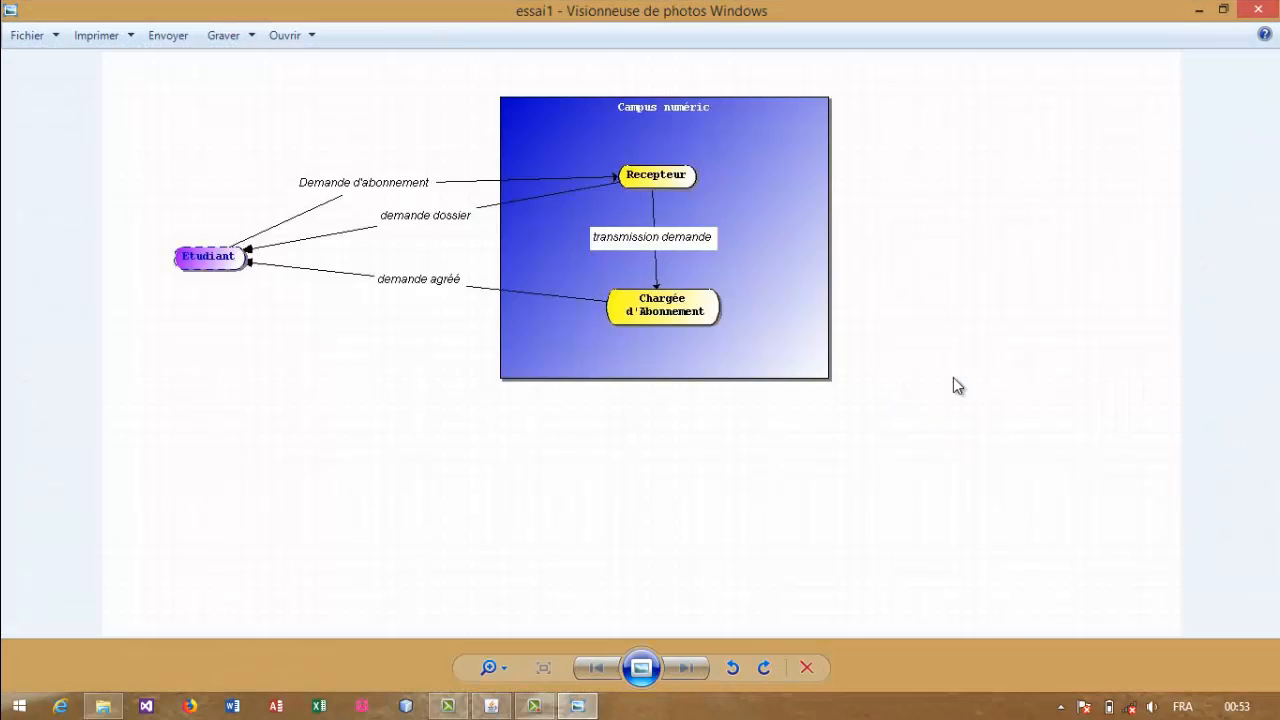